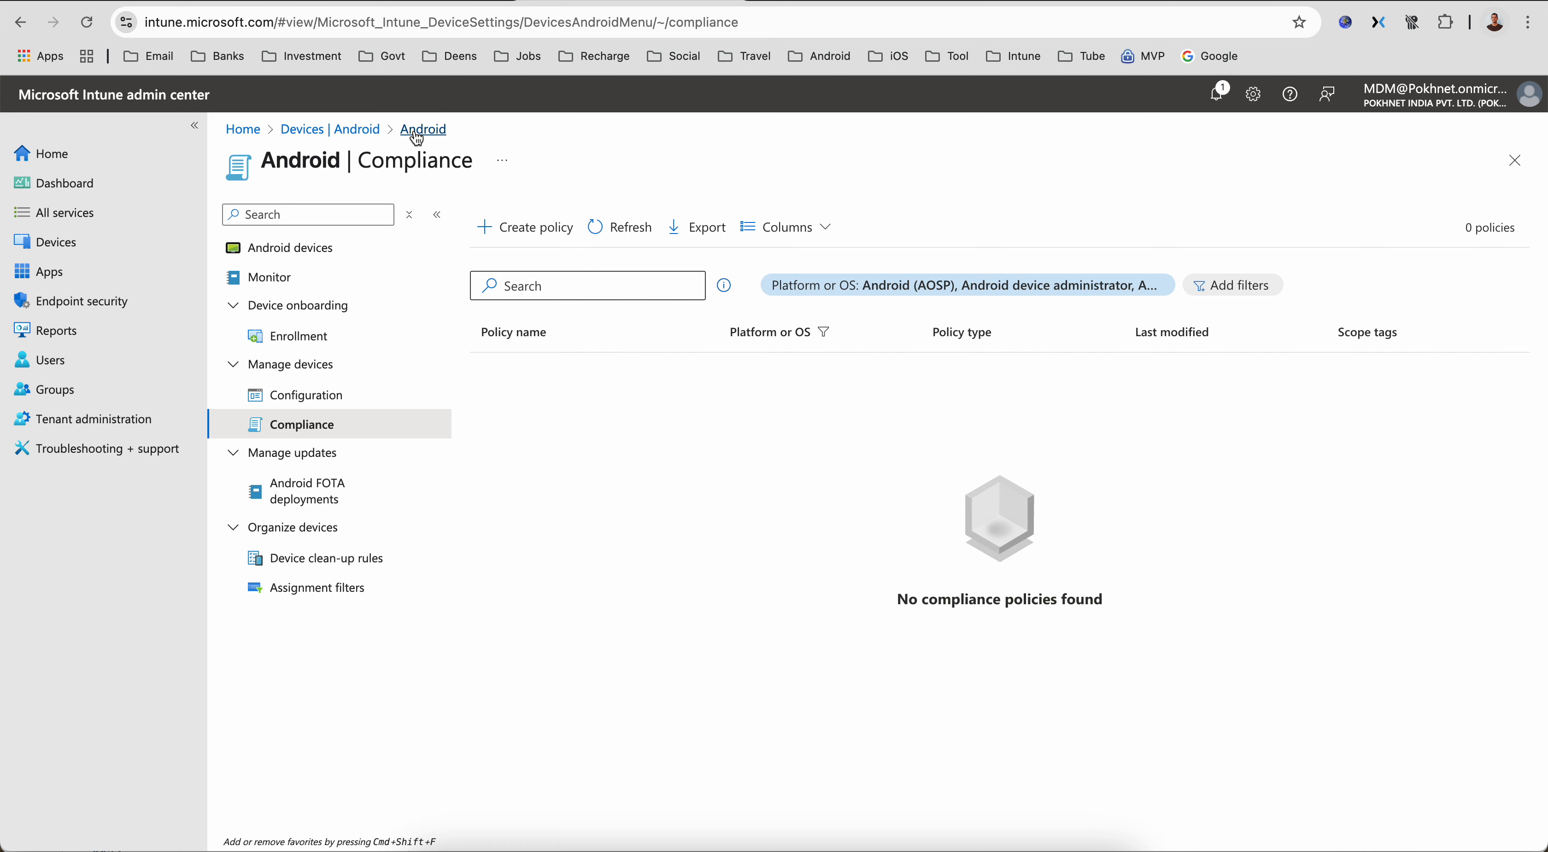
Step: Review the Android enrollment options, focusing on the Android device administrator and Android Open Source Project (AOSP) sections
click(333, 339)
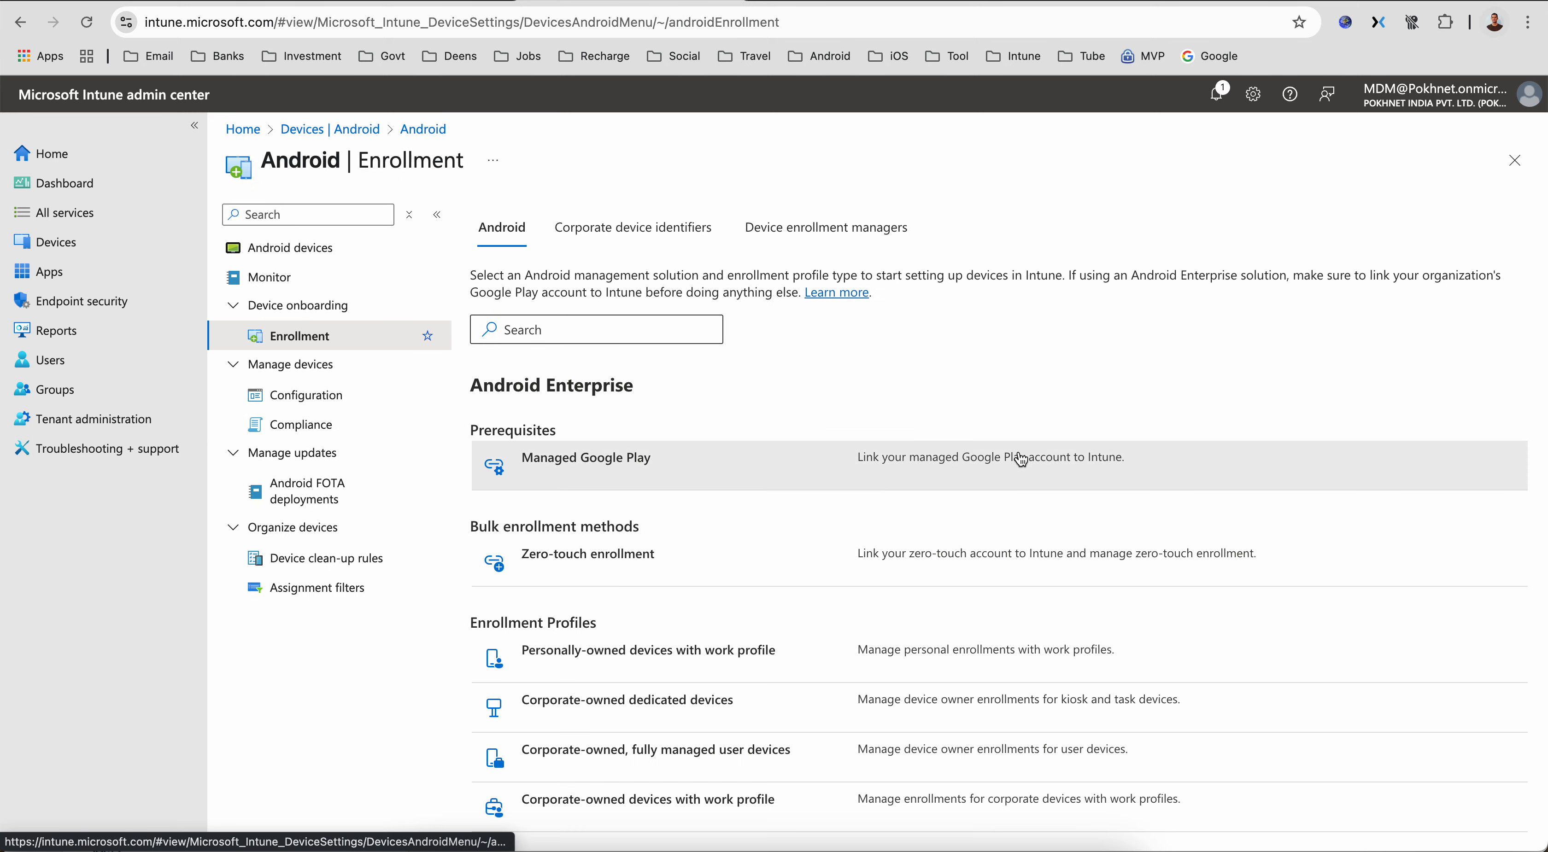
scroll(778, 448, down, 10)
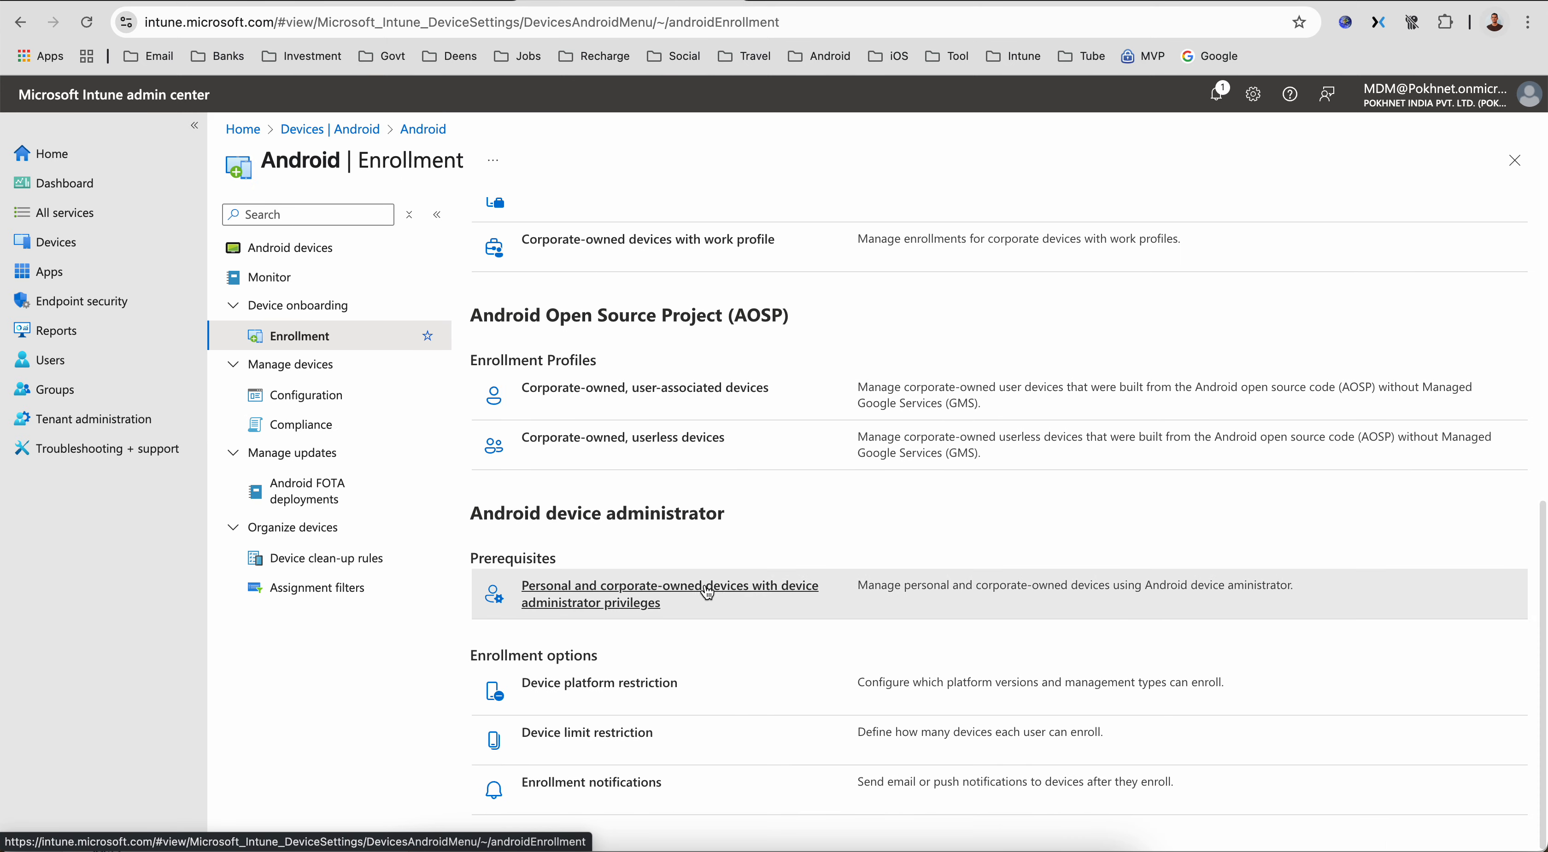
drag(484, 514, 774, 512)
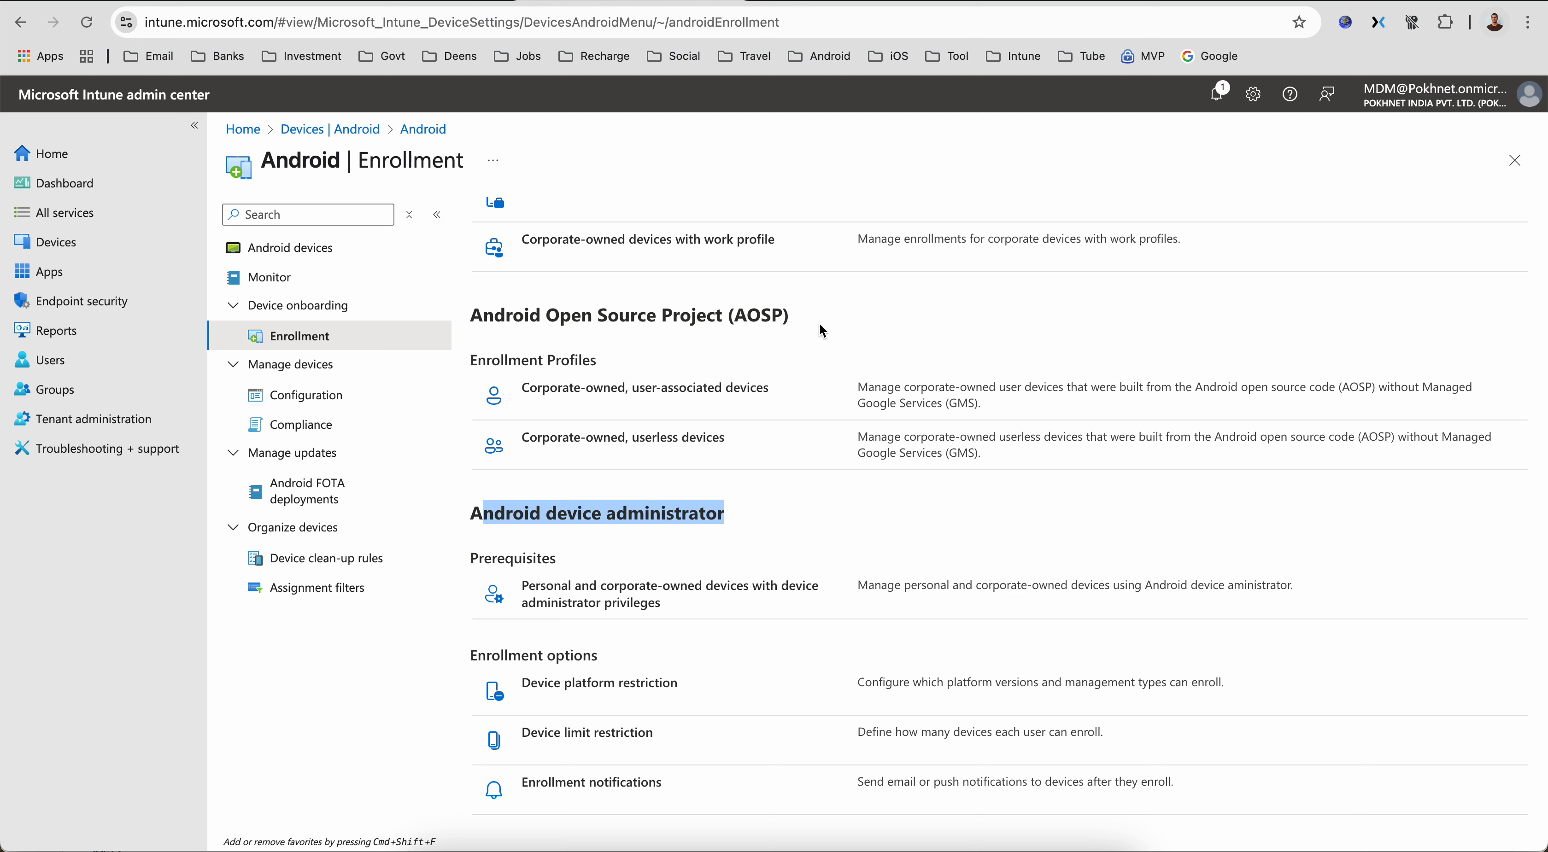
drag(822, 331, 548, 320)
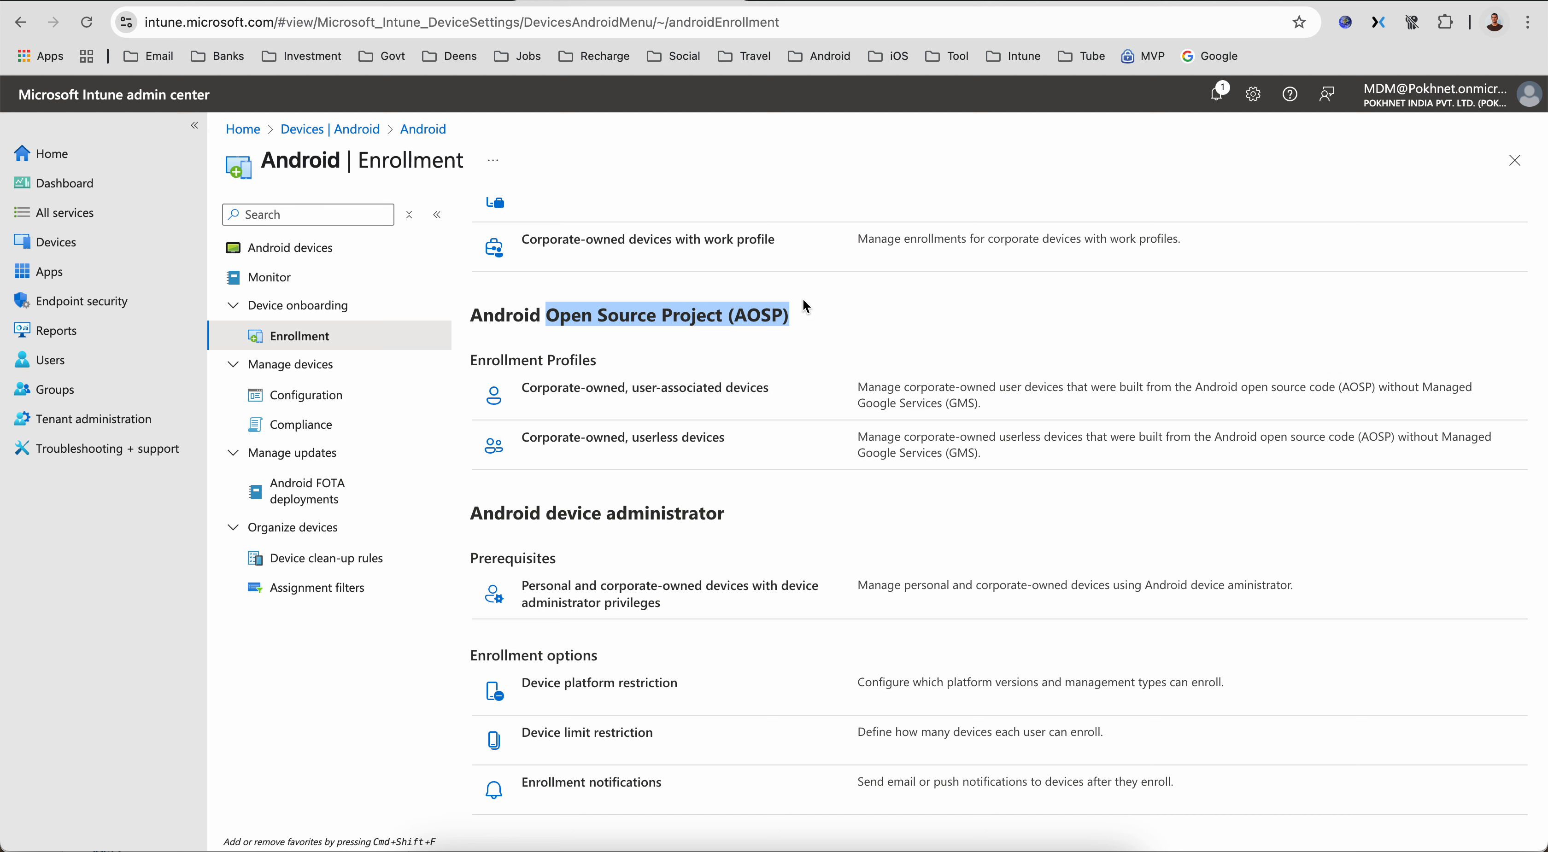
Step: Start a new compliance policy from the compliance policies for Android devices
click(114, 243)
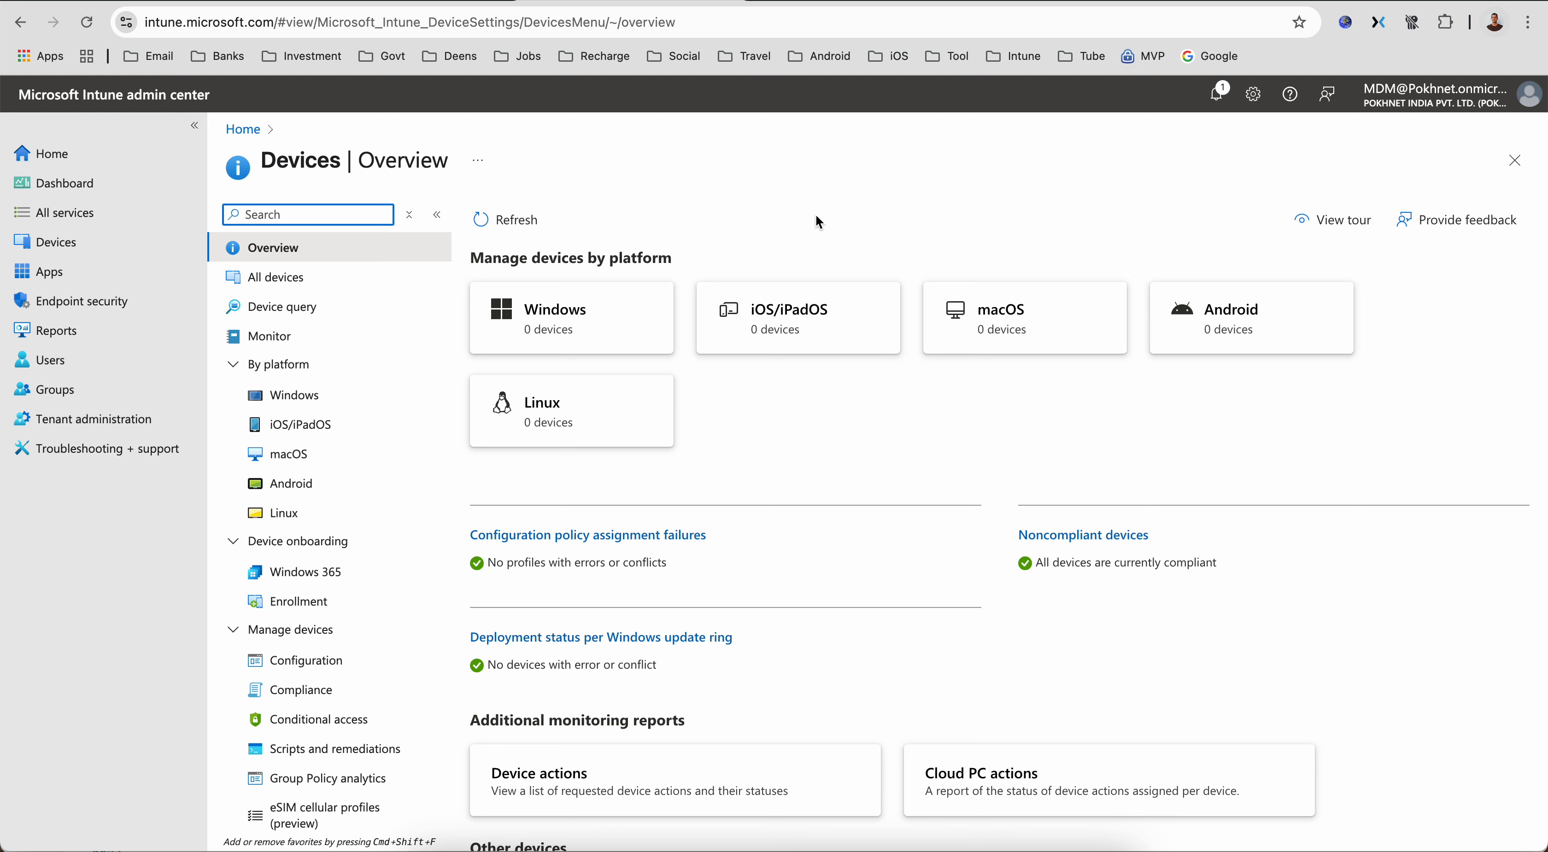
click(393, 484)
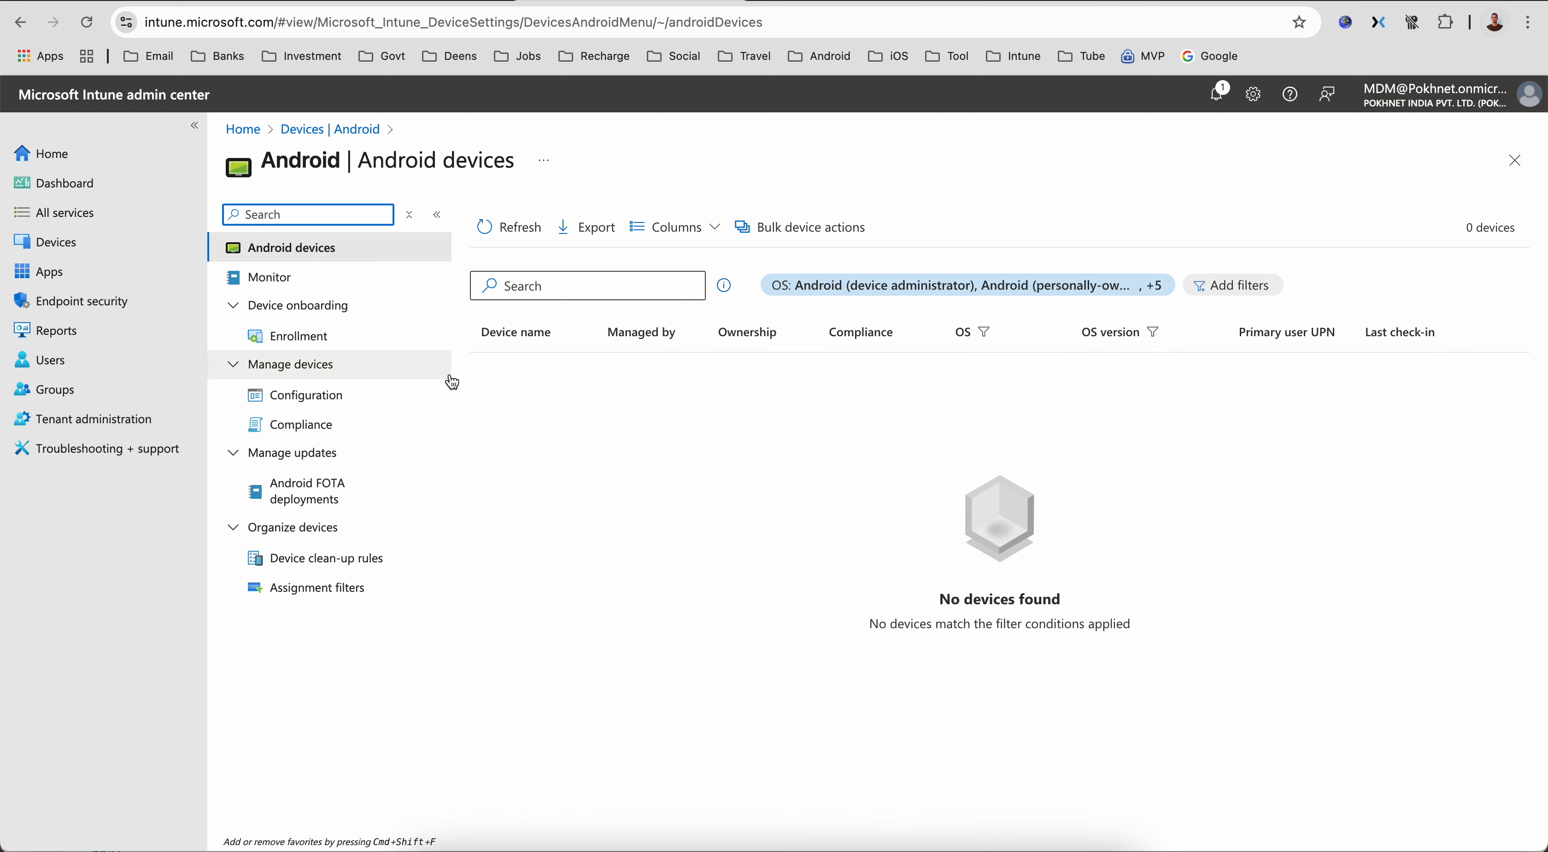
click(339, 421)
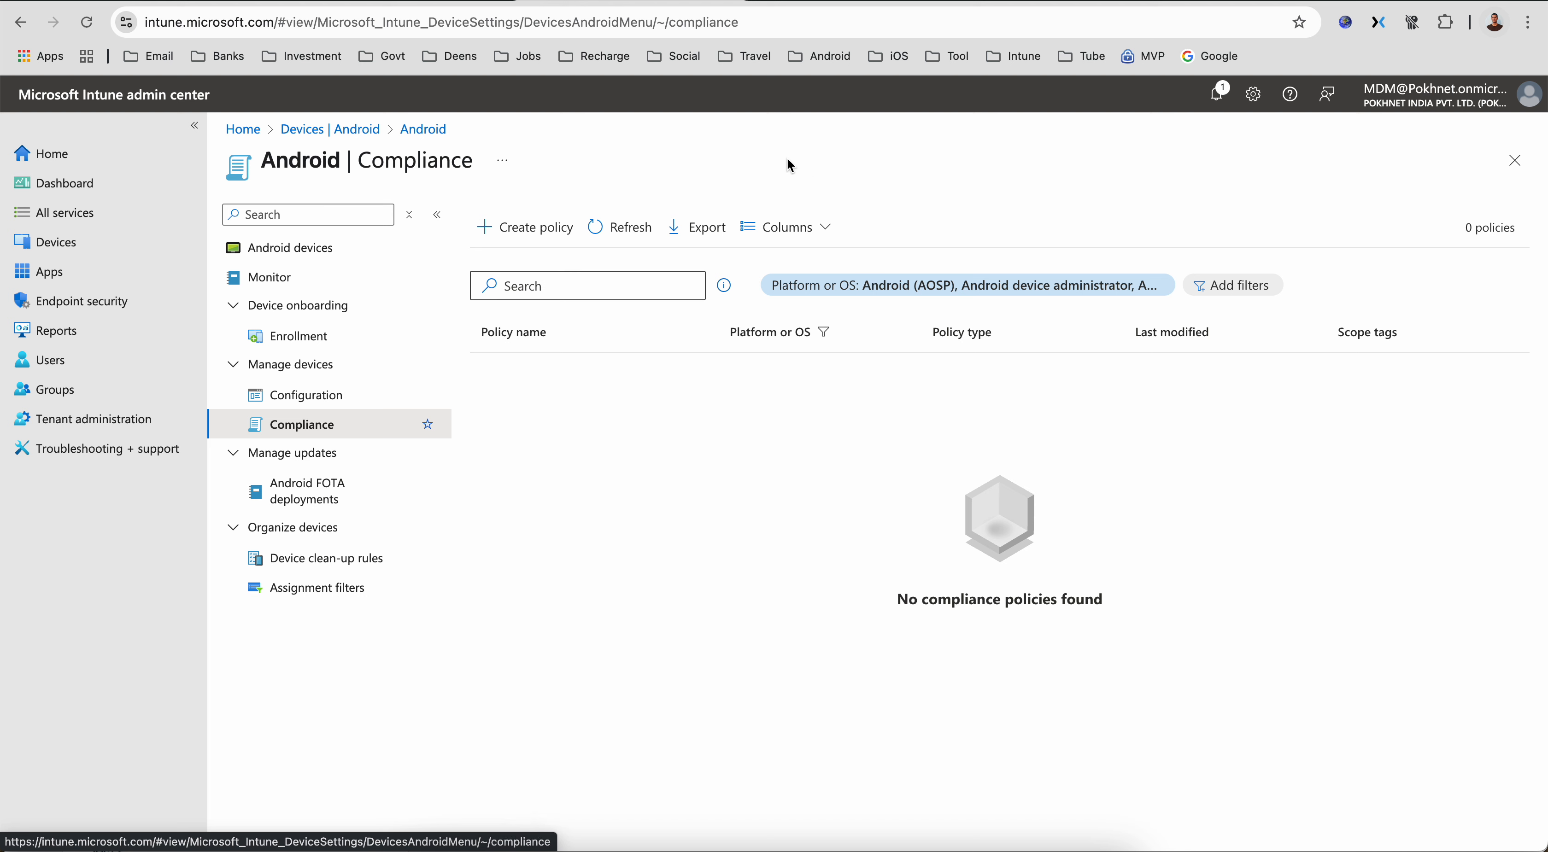
click(554, 225)
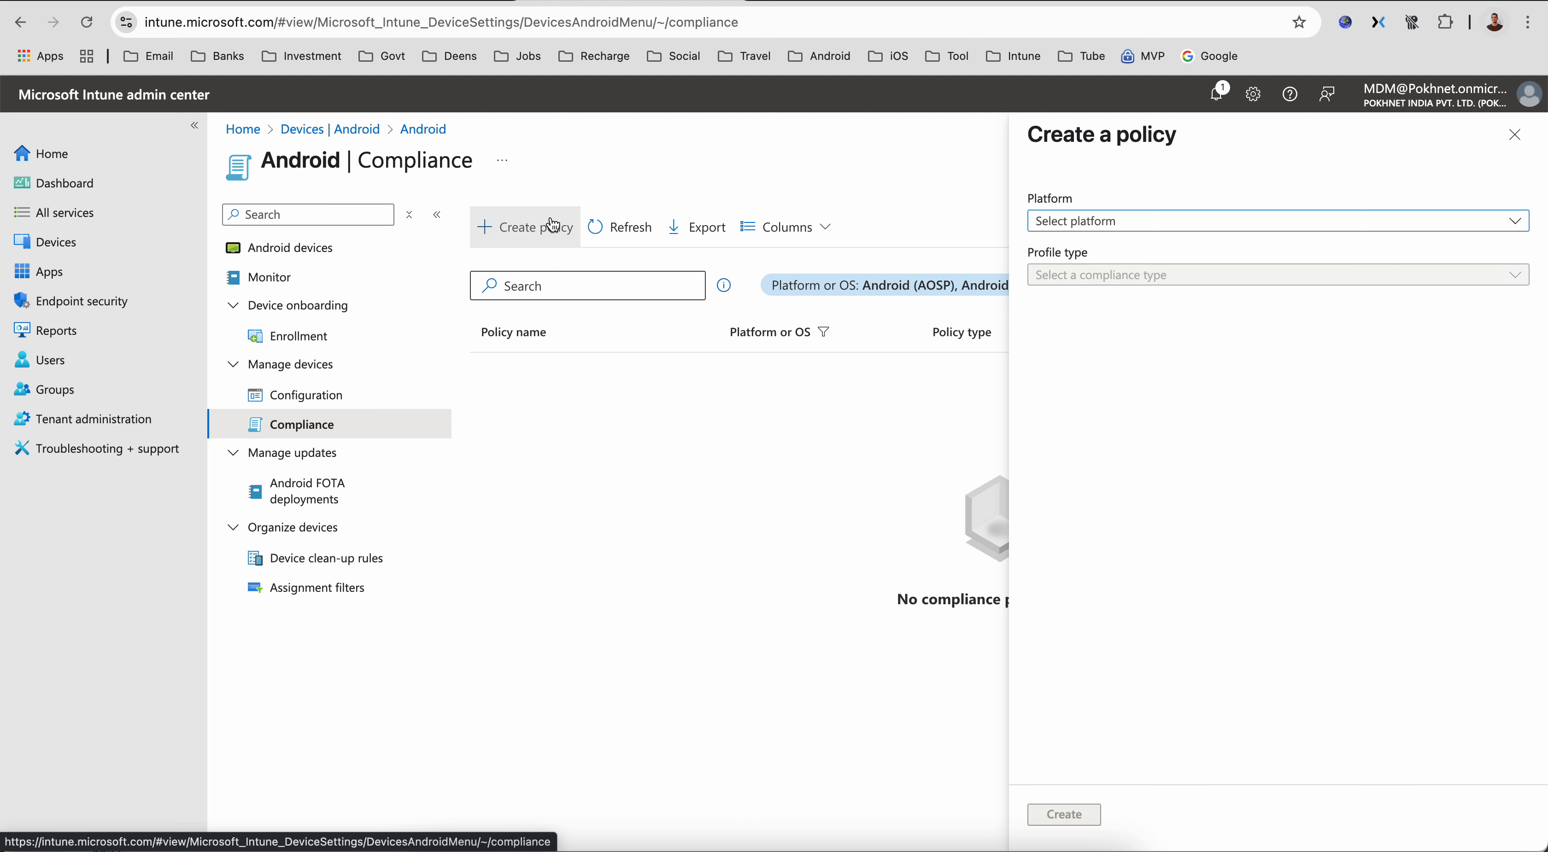
Step: Try the Android (AOSP), Android Enterprise and Android device administrator platforms to compare their compliance profile types
click(1105, 225)
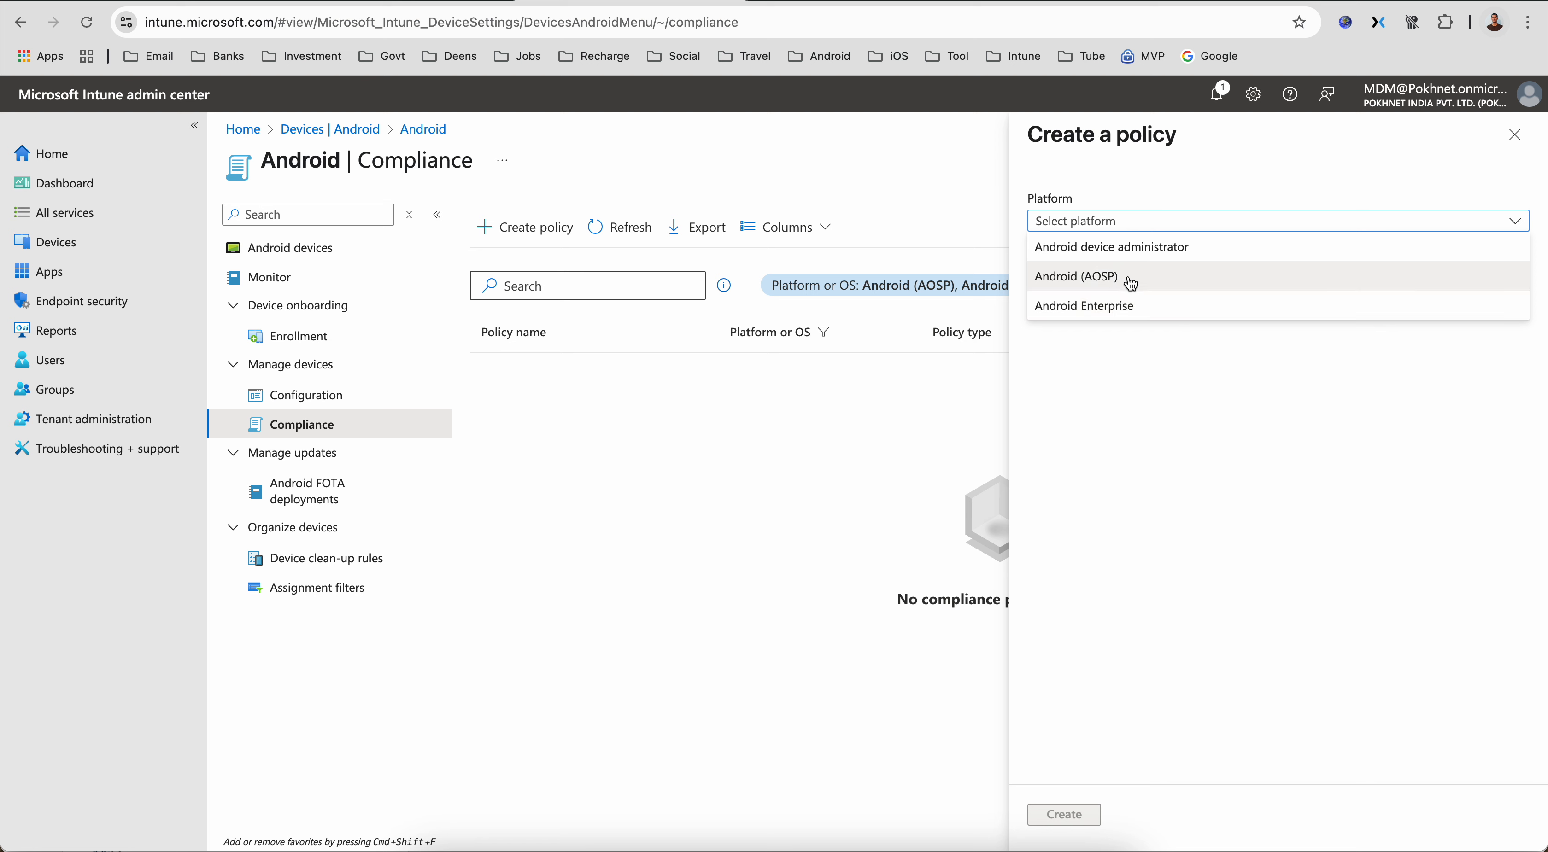
click(1168, 284)
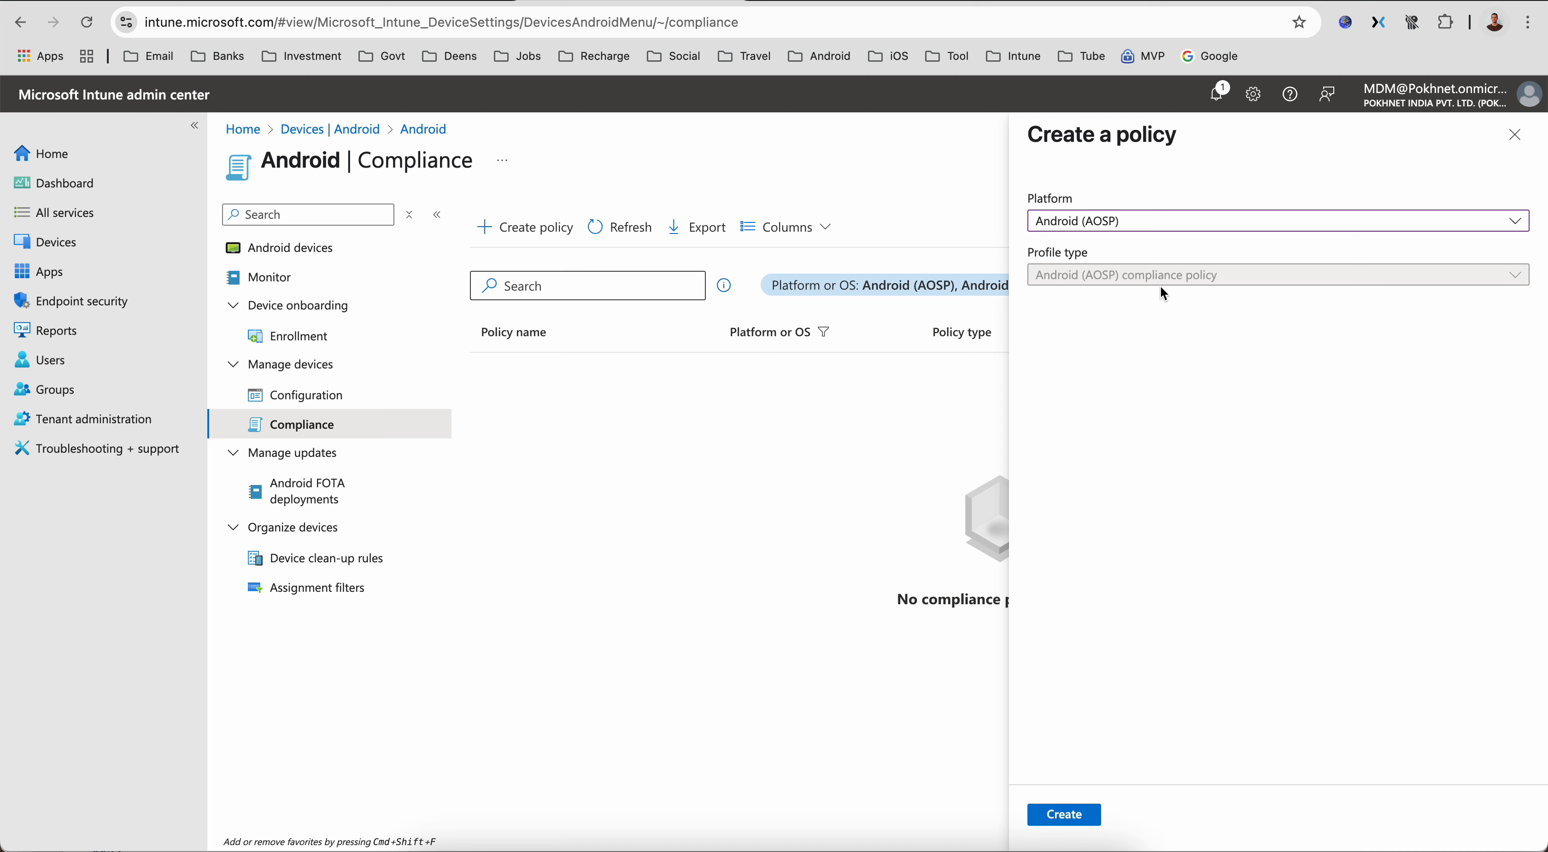
click(1149, 220)
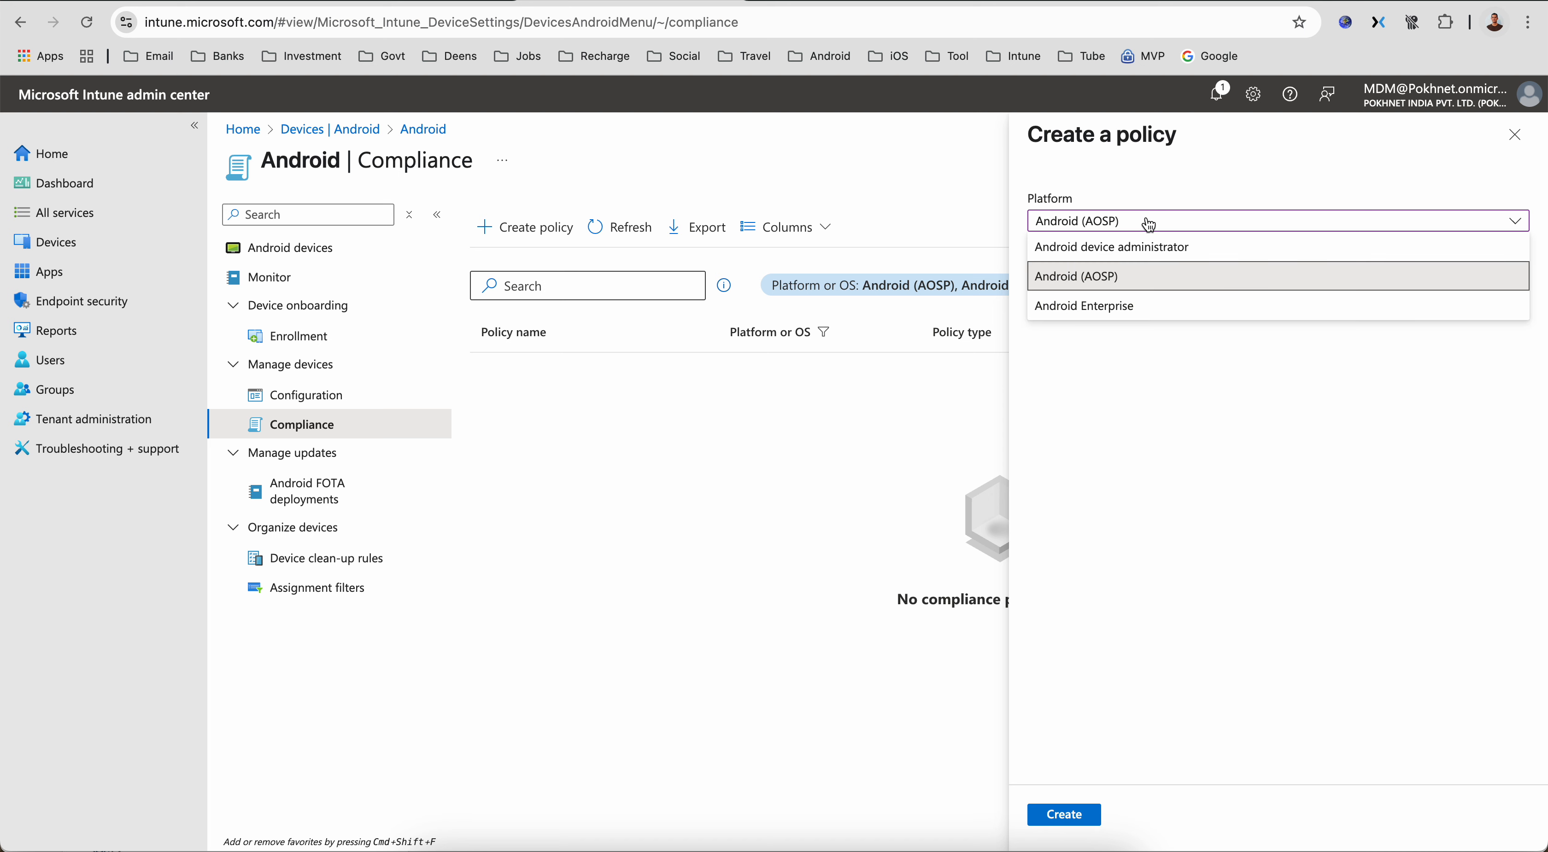
click(1118, 306)
click(1100, 275)
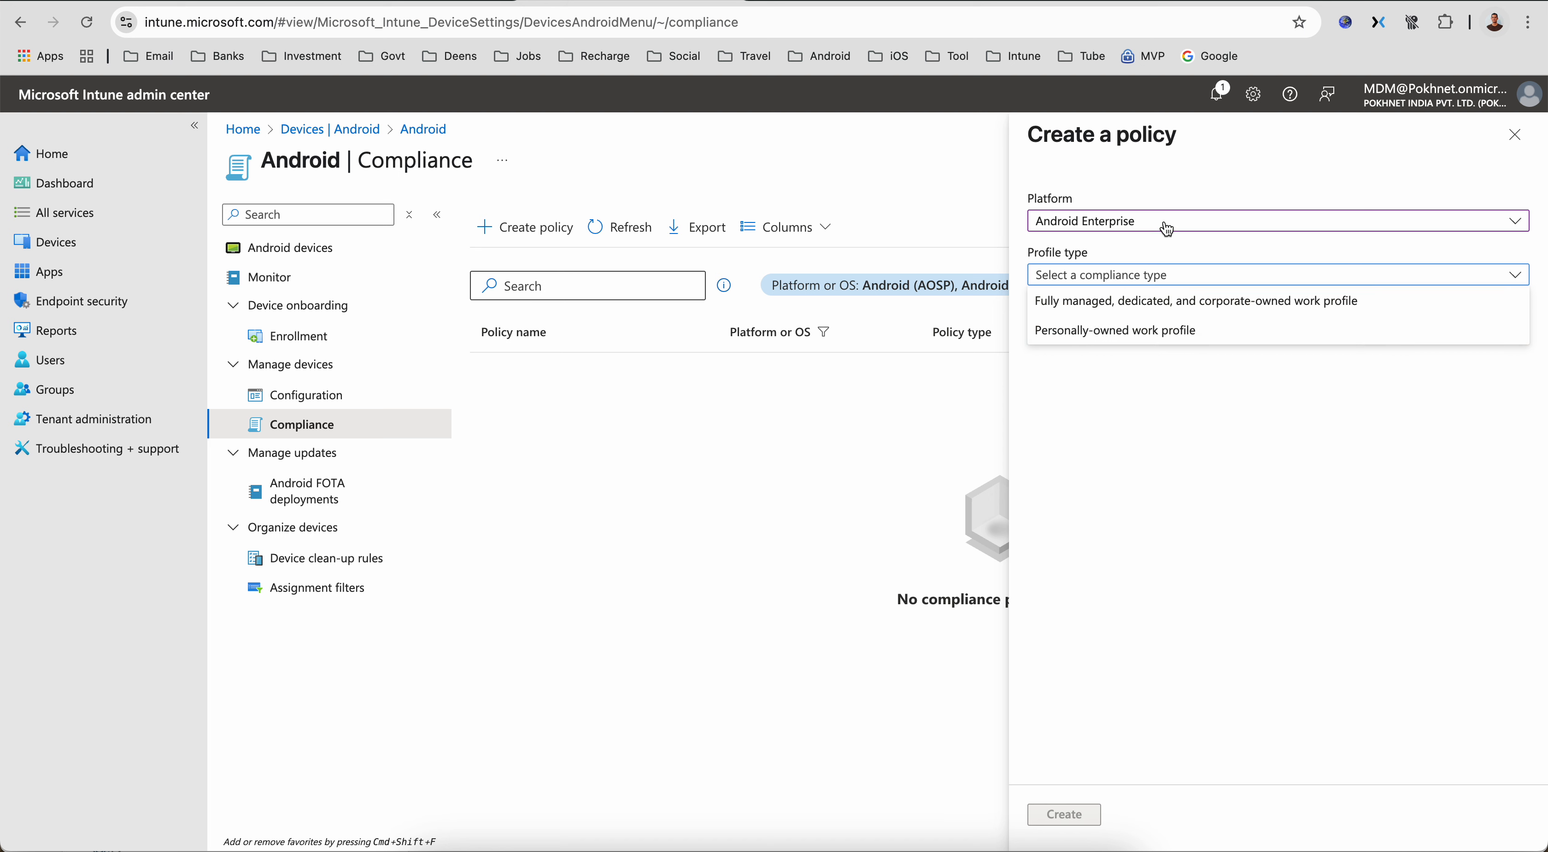
click(1141, 223)
click(1141, 249)
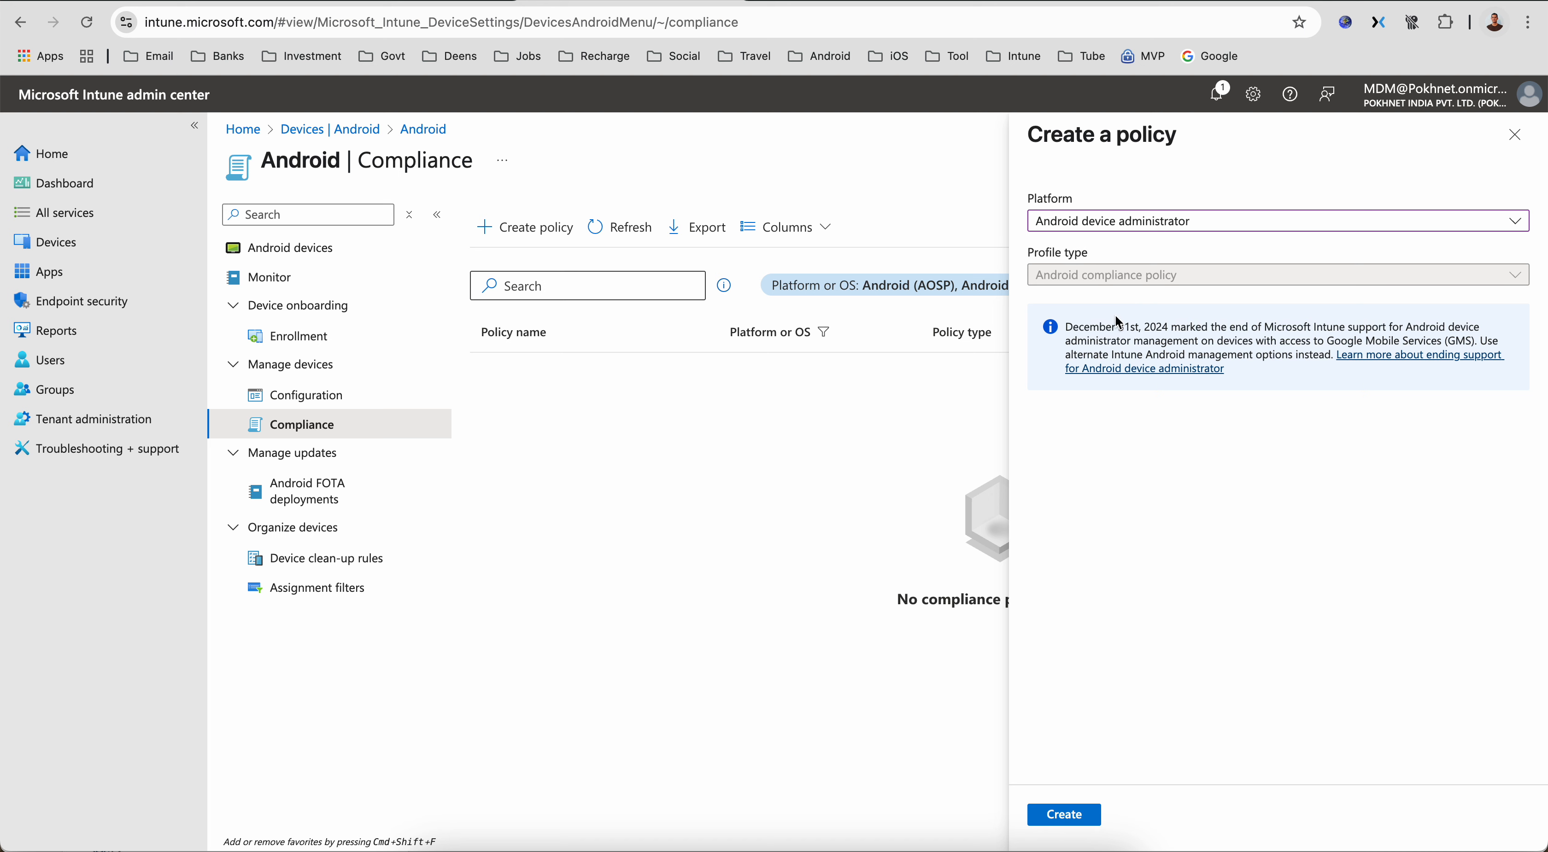
drag(1069, 328, 1187, 324)
click(1279, 416)
Step: Choose Android (AOSP) as the policy platform and create the policy
click(1222, 228)
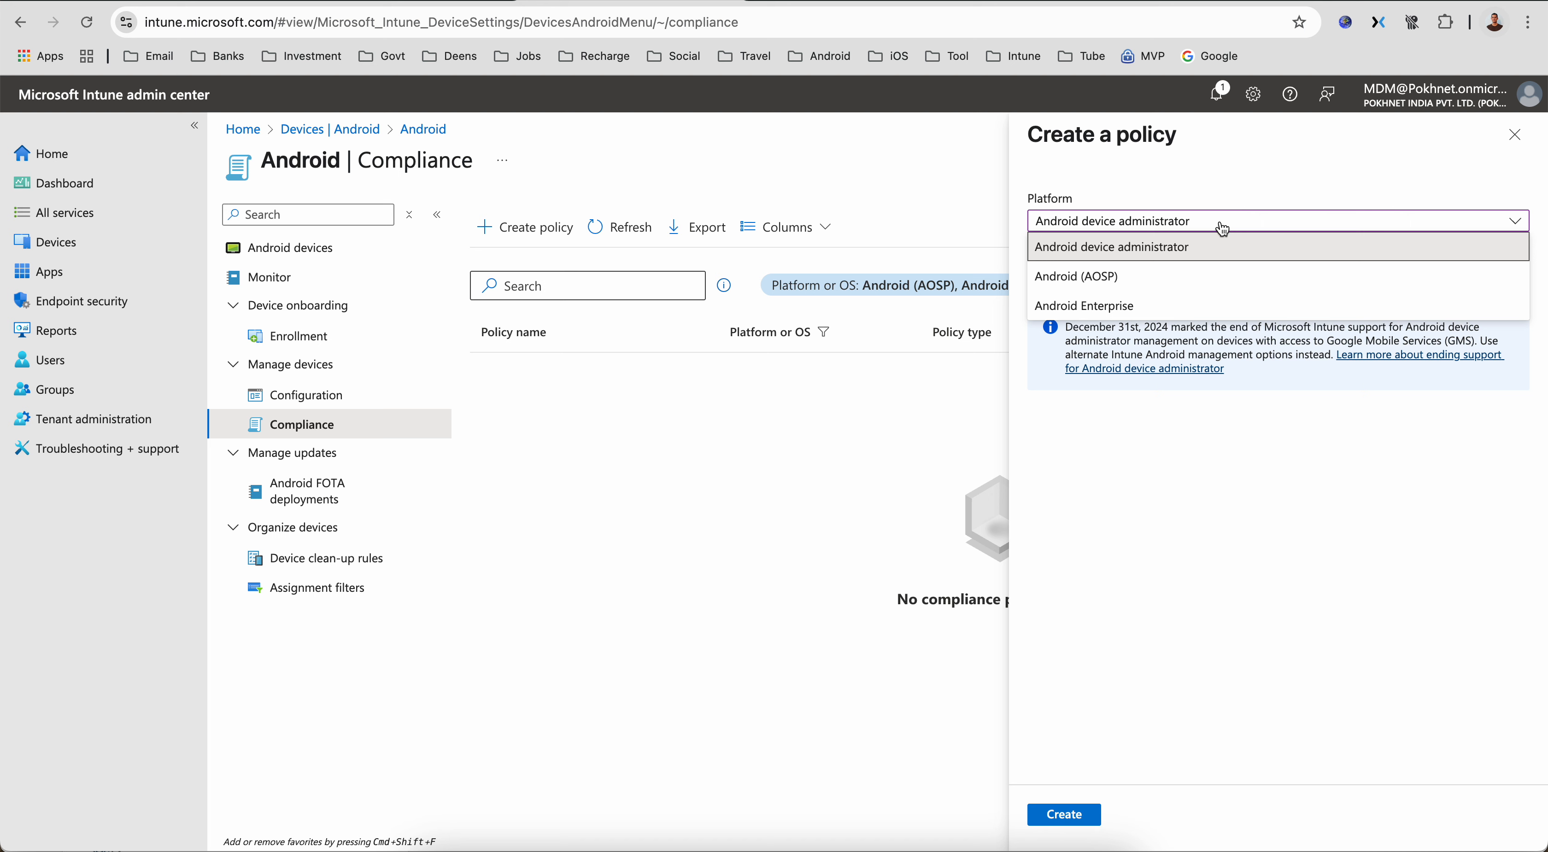
click(1193, 276)
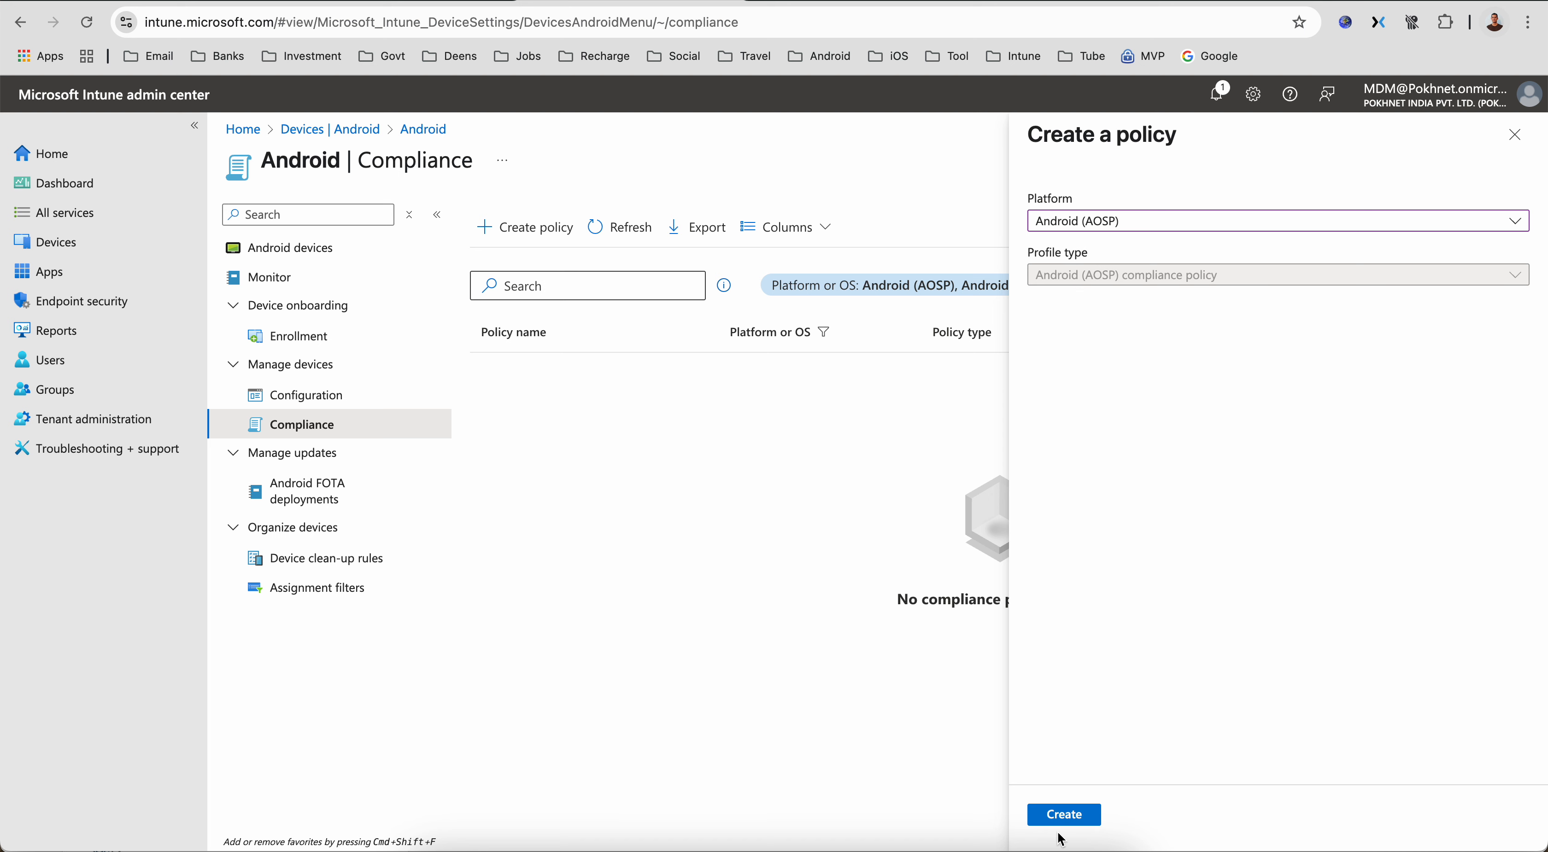
click(1059, 815)
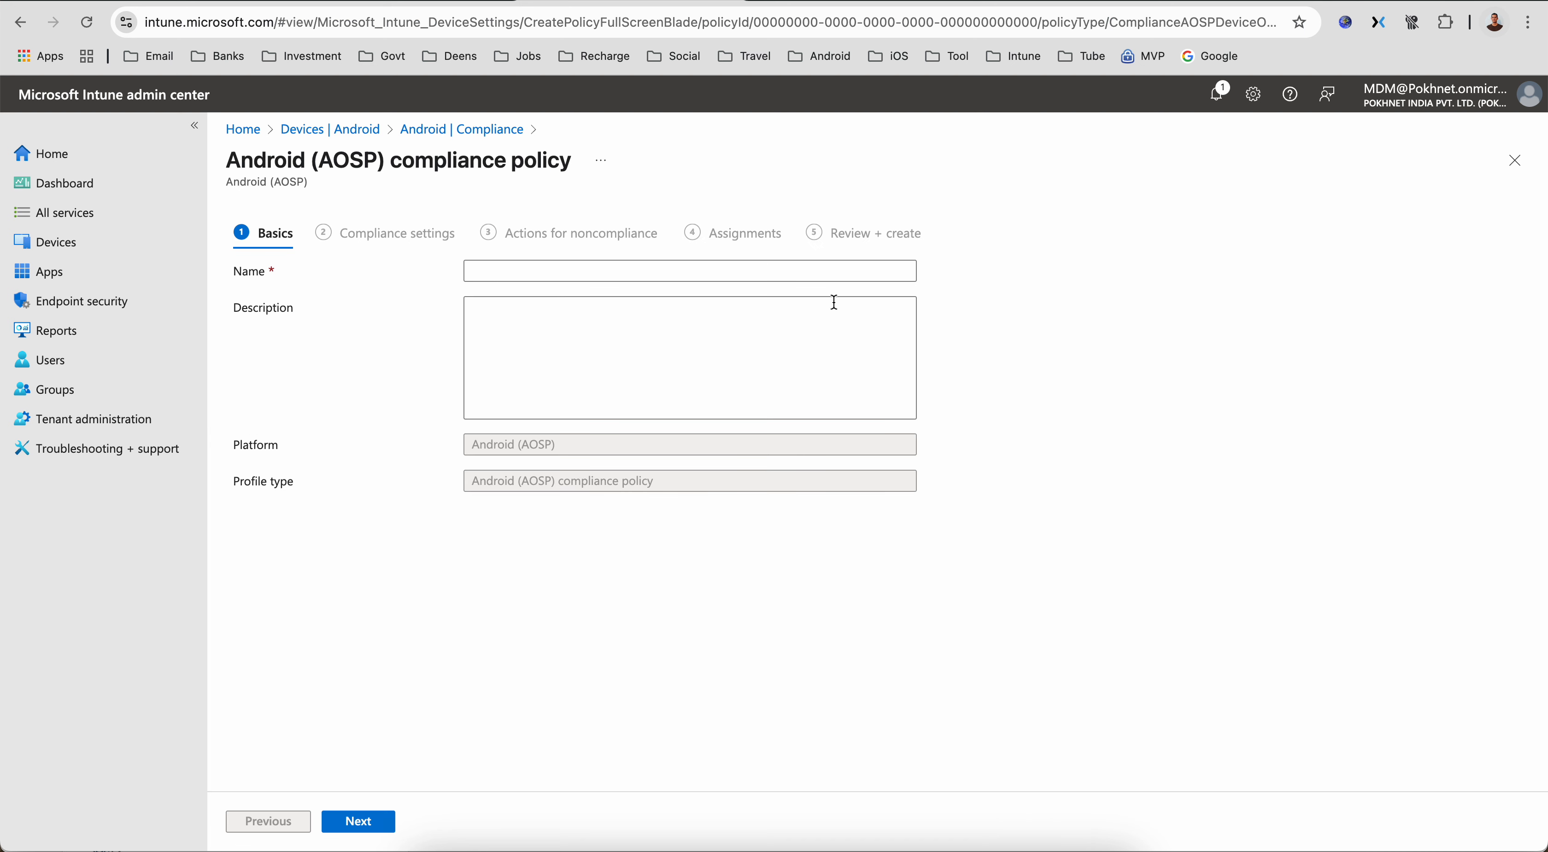
Step: Name the compliance policy "AOSP Compliance Policy"
click(715, 267)
text(AO)
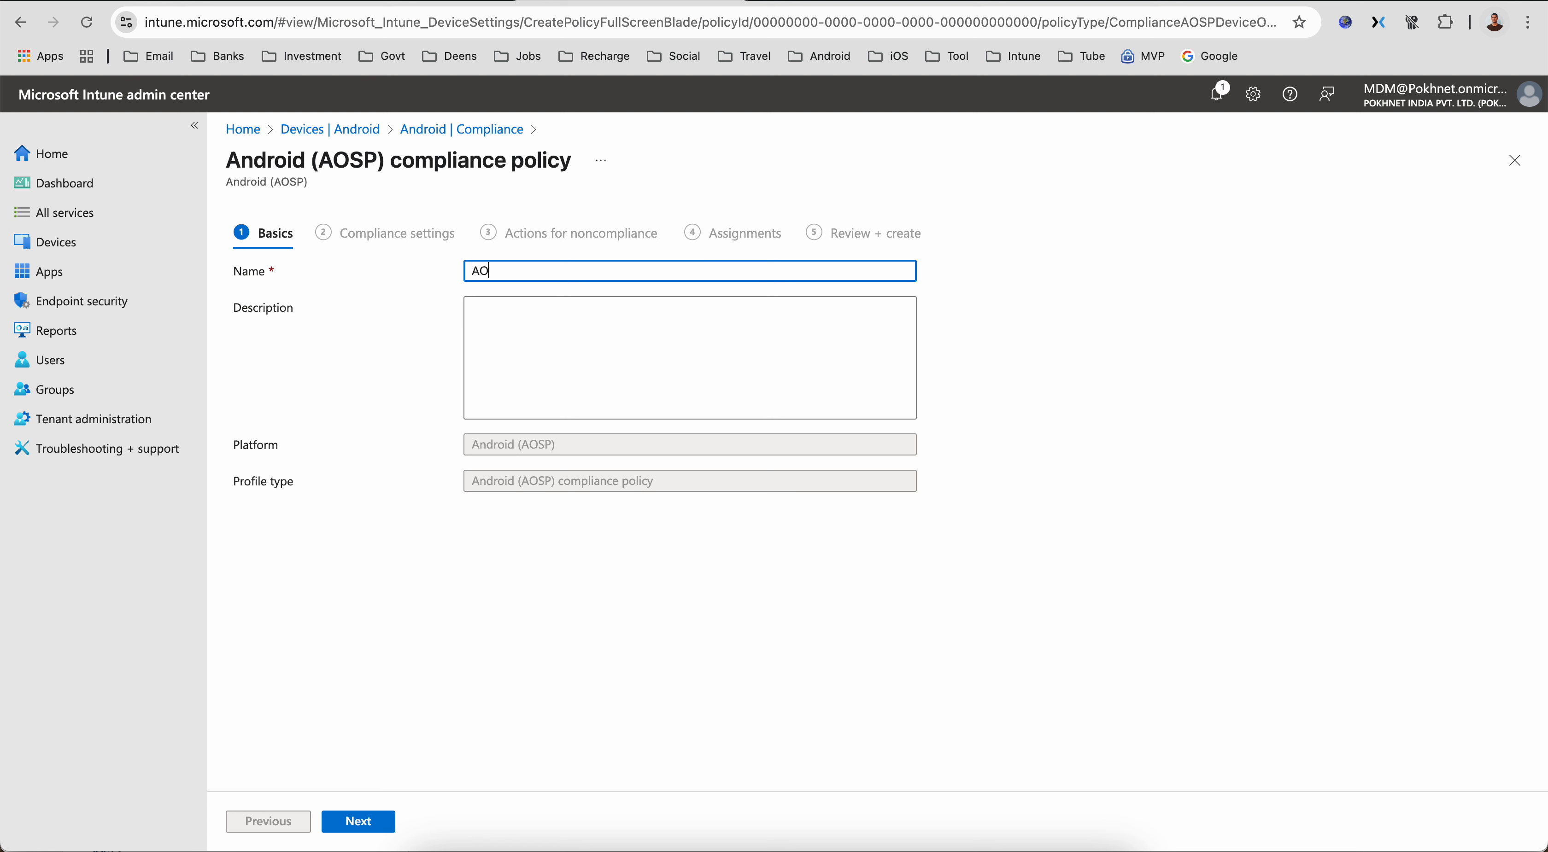
text(SP Policy)
click(512, 272)
key(Left)
text(Compliance)
Step: Copy the policy name into the description and continue to the compliance settings
drag(630, 272, 454, 282)
key(ctrl+c)
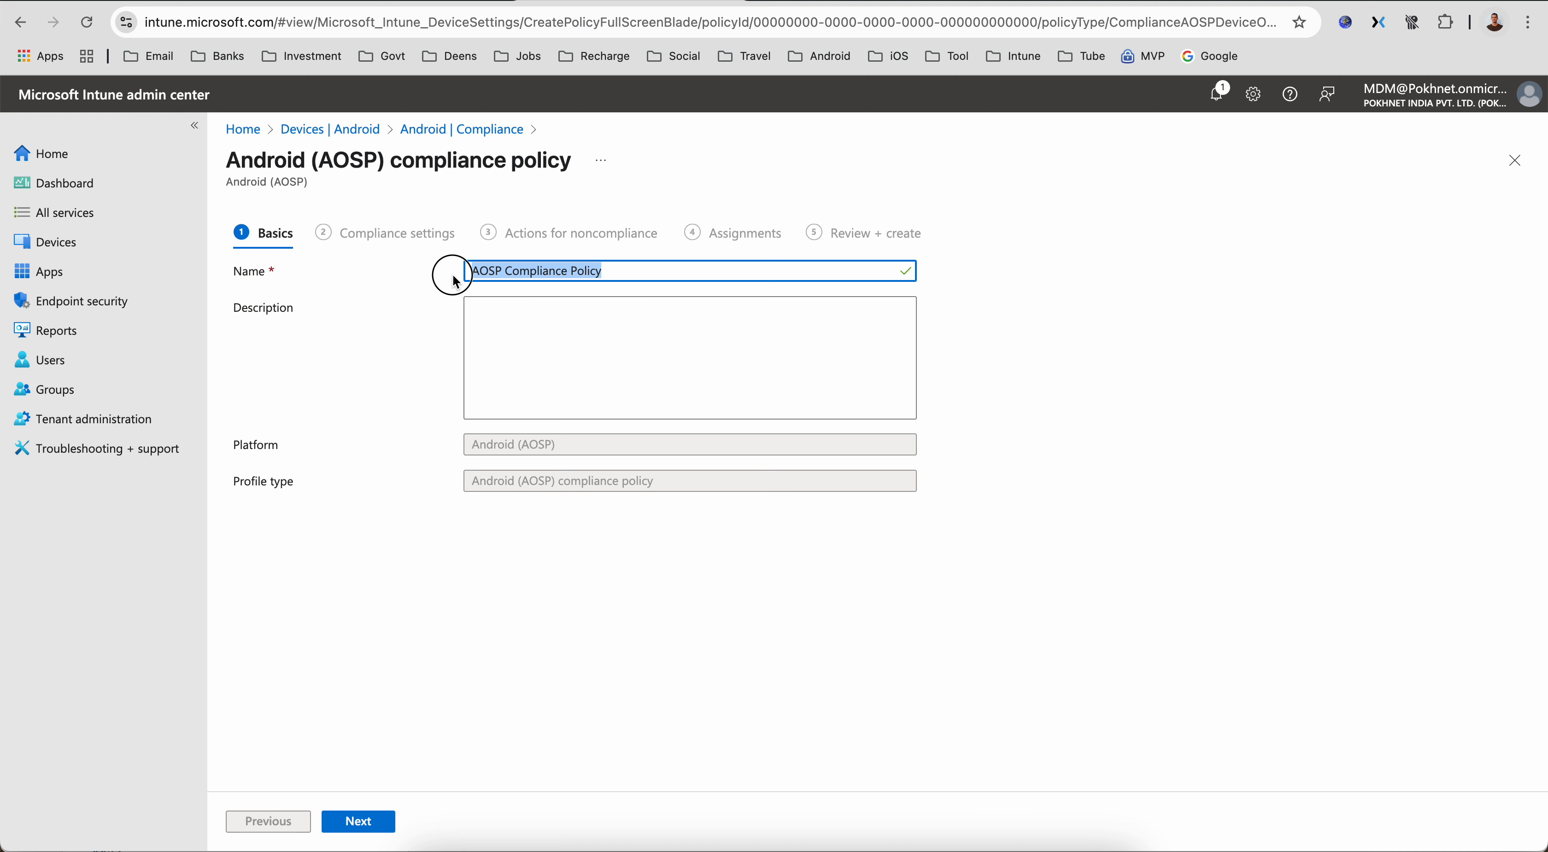
click(527, 343)
key(ctrl+v)
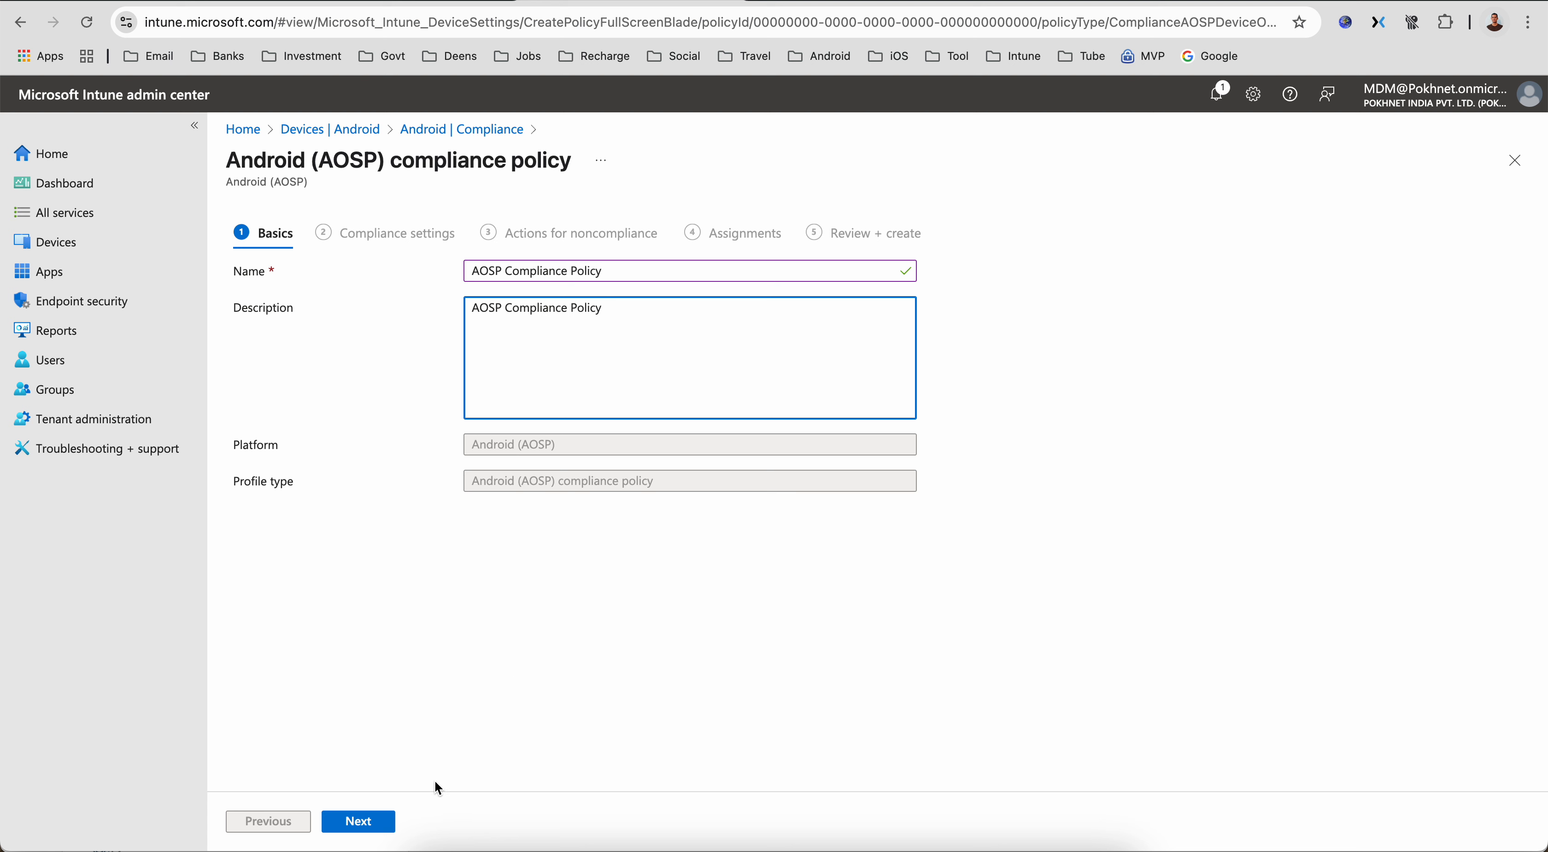
click(381, 829)
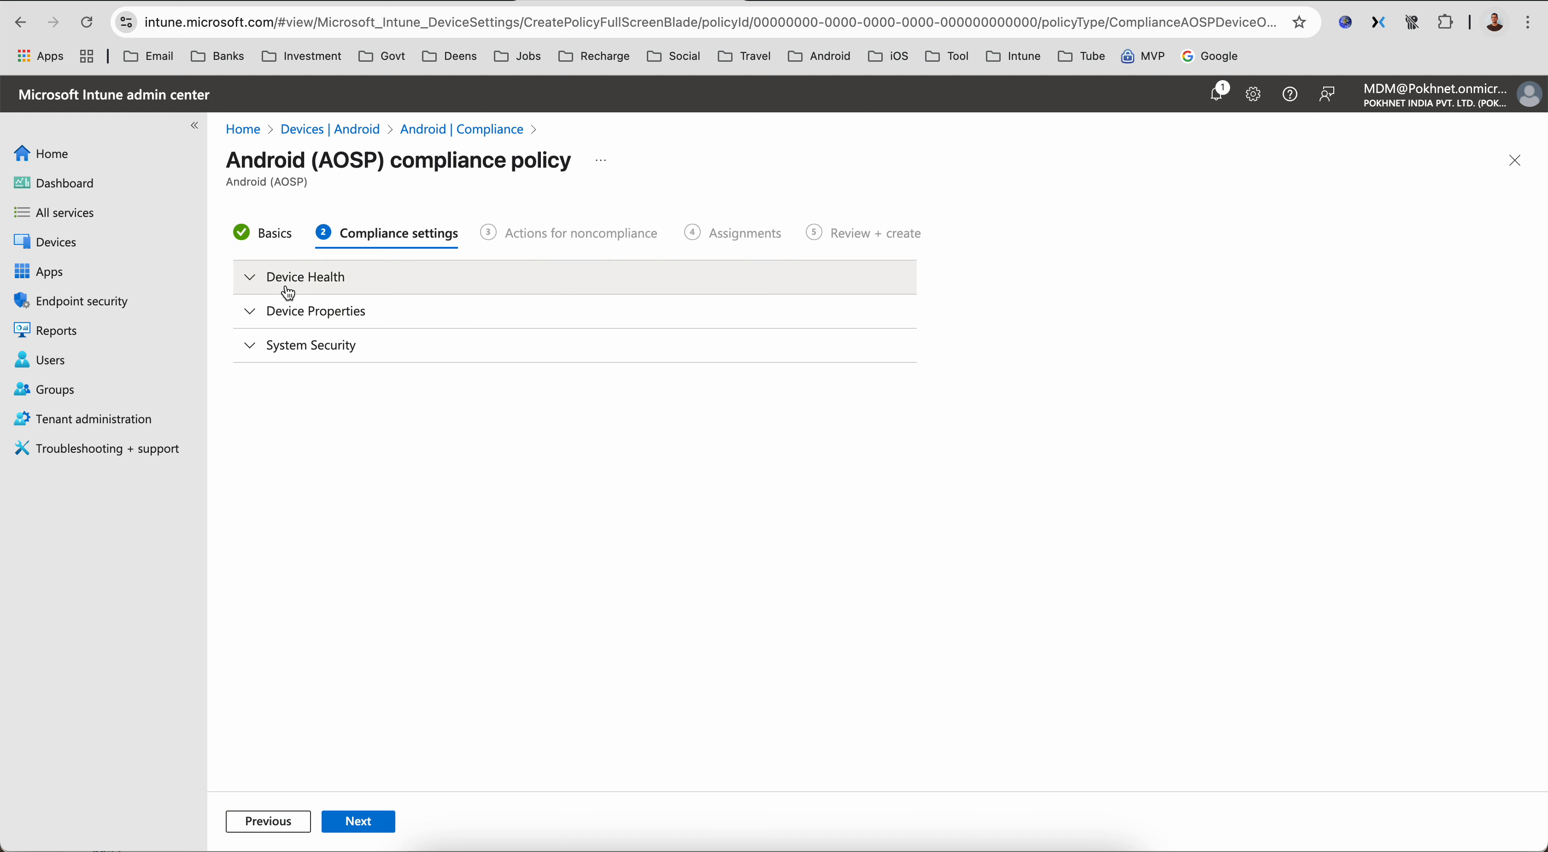
Step: Set rooted devices to Block in the Device Health settings
click(252, 285)
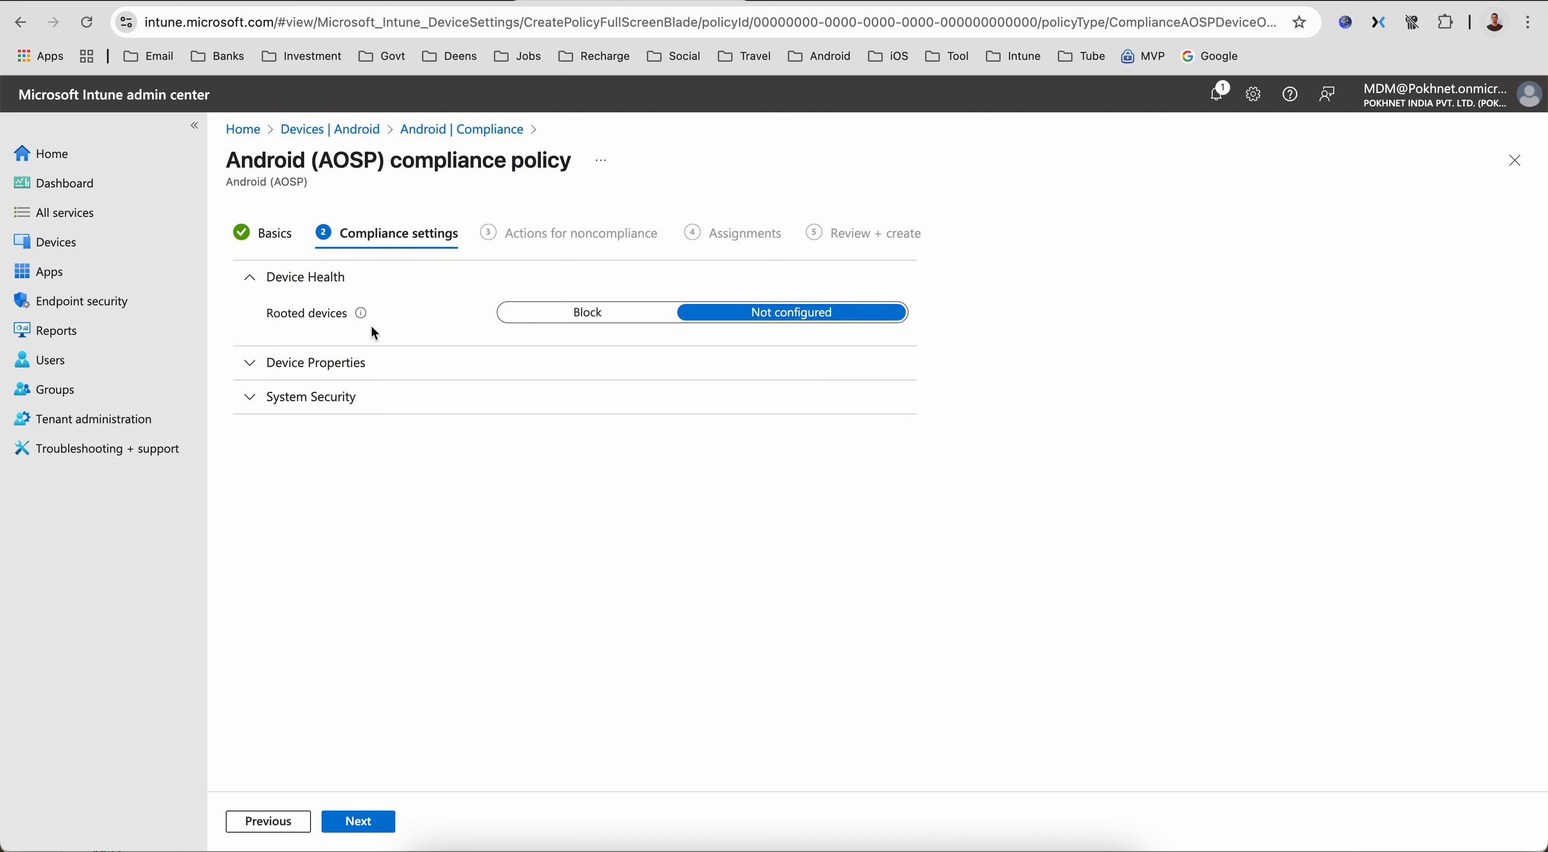
mouse_move(365, 318)
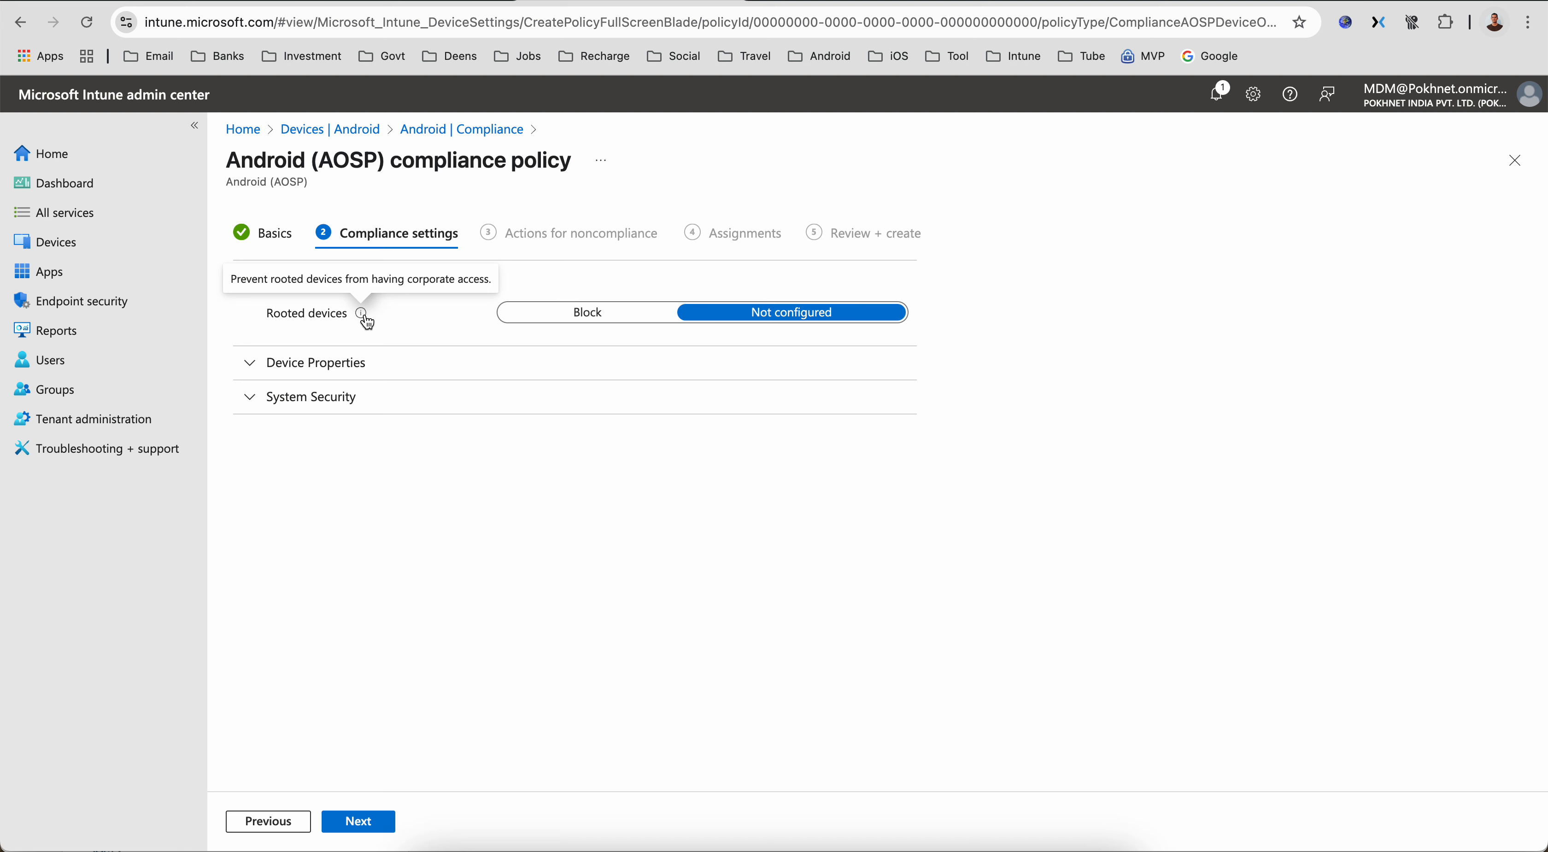
click(537, 319)
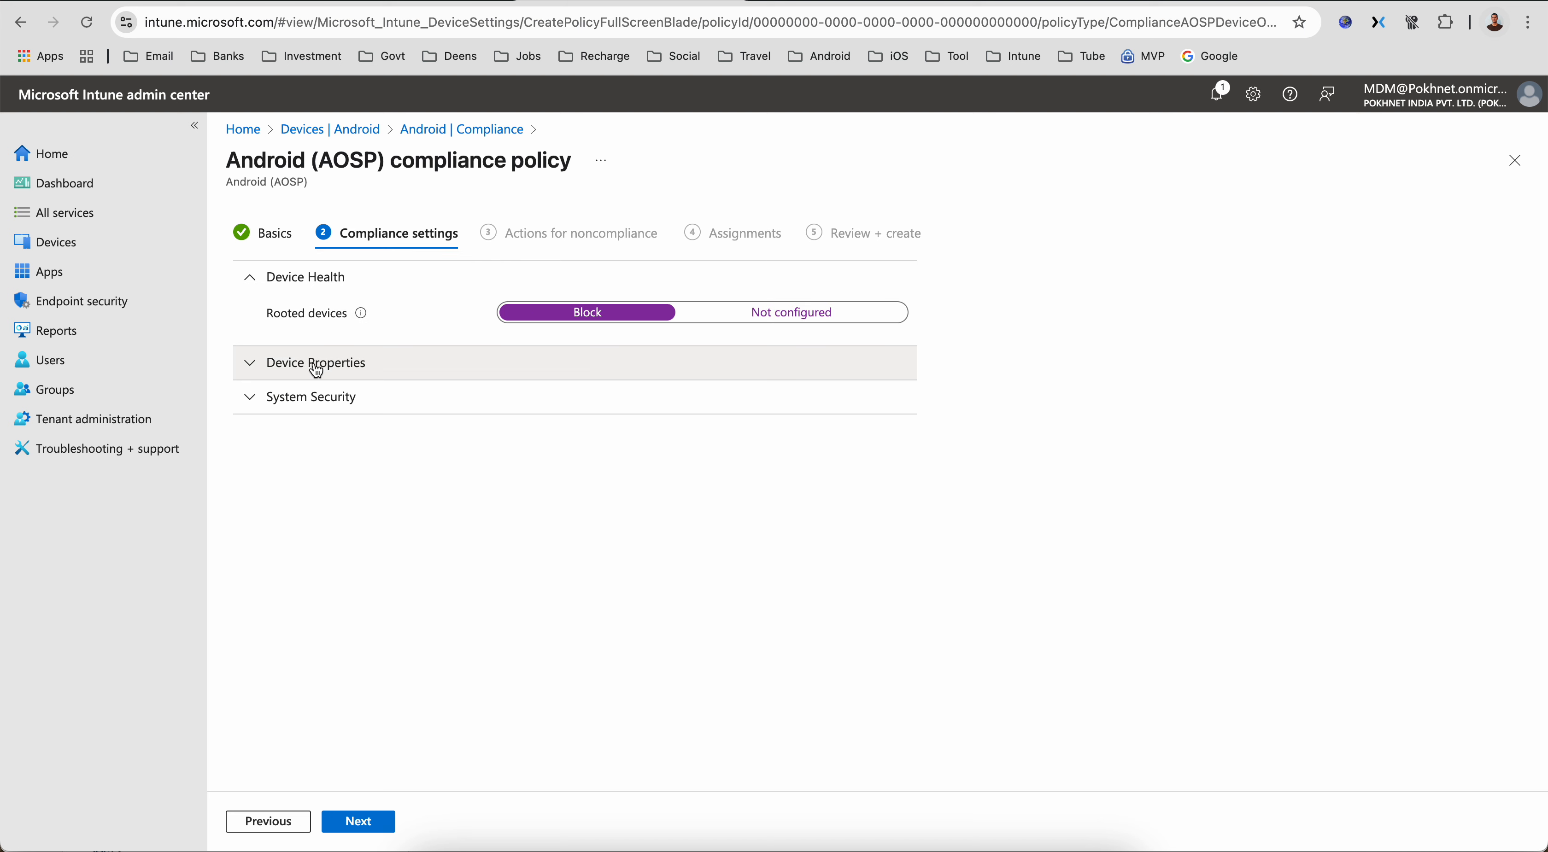
Step: Set the minimum OS version to 14.0 in the Device Properties settings
click(249, 364)
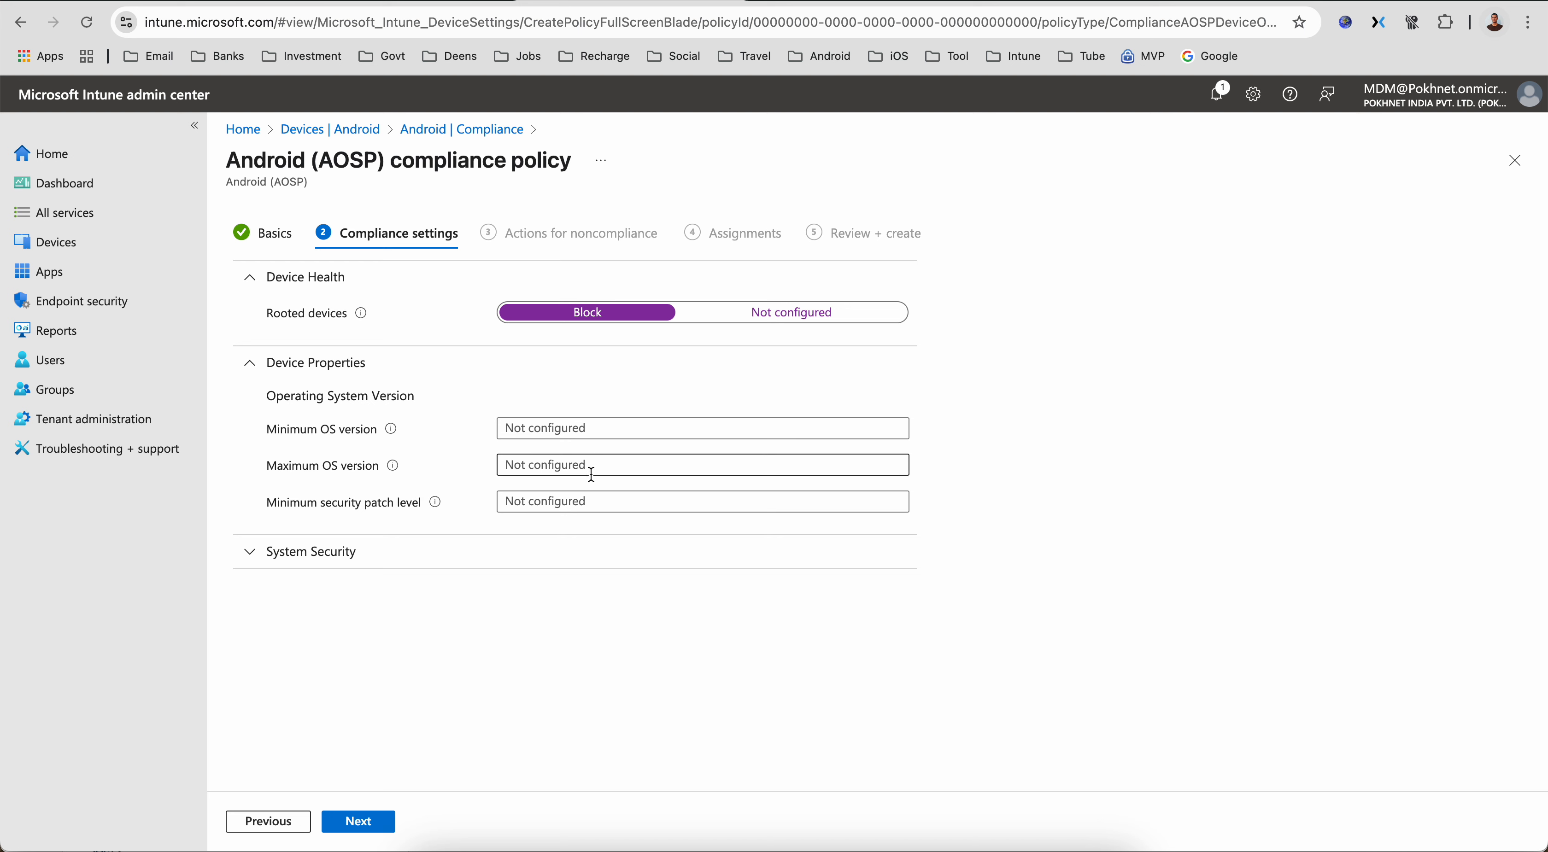
click(584, 500)
click(581, 427)
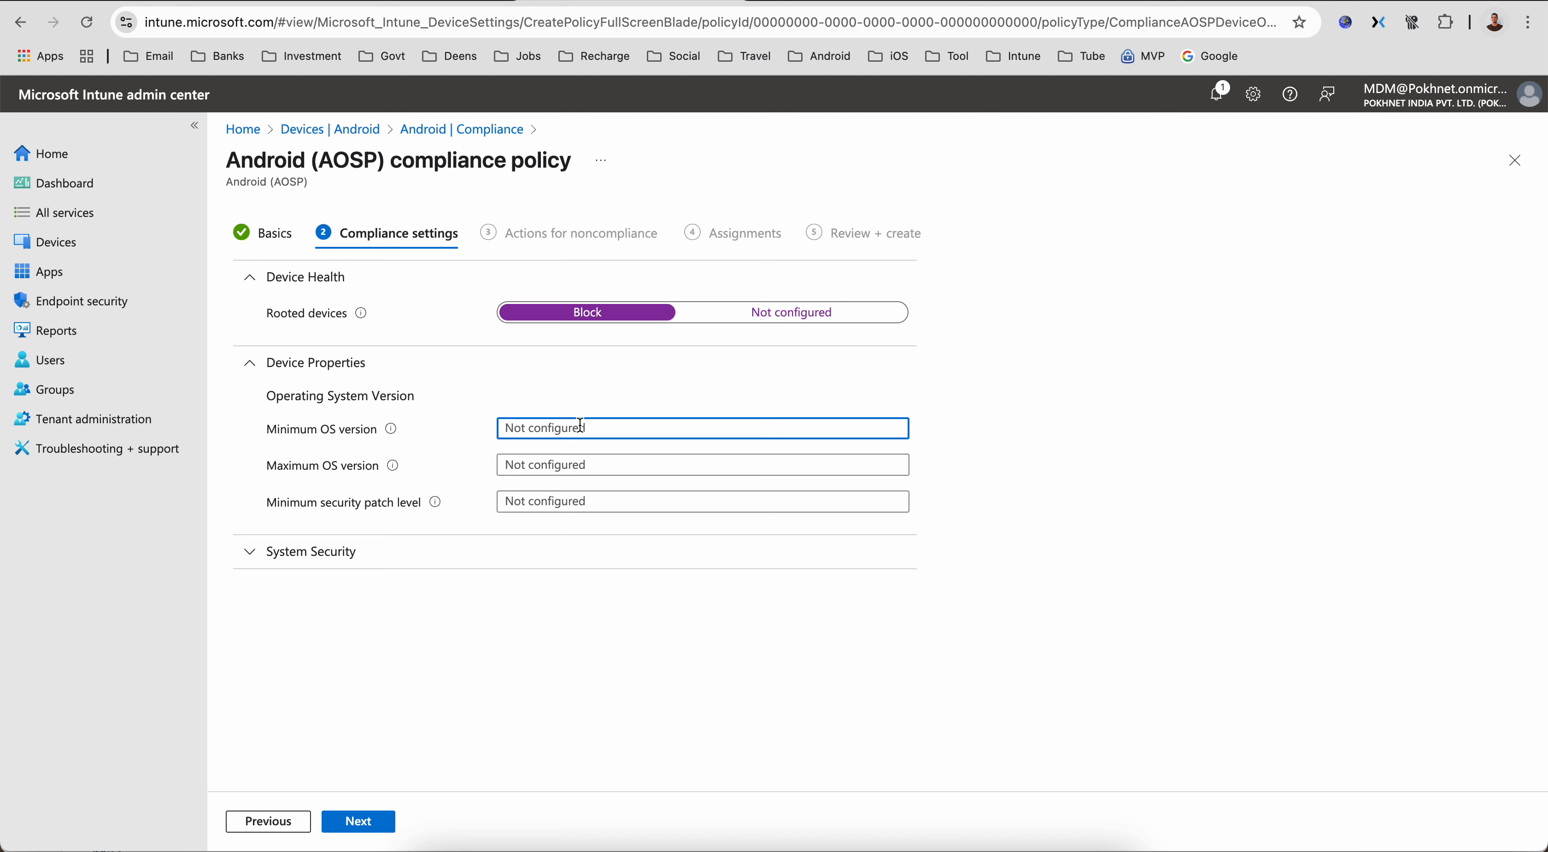
text(14.0)
Step: Require a password to unlock mobile devices and set the required password type to Alphanumeric with symbols in System Security
click(247, 552)
scroll(992, 552, down, 2)
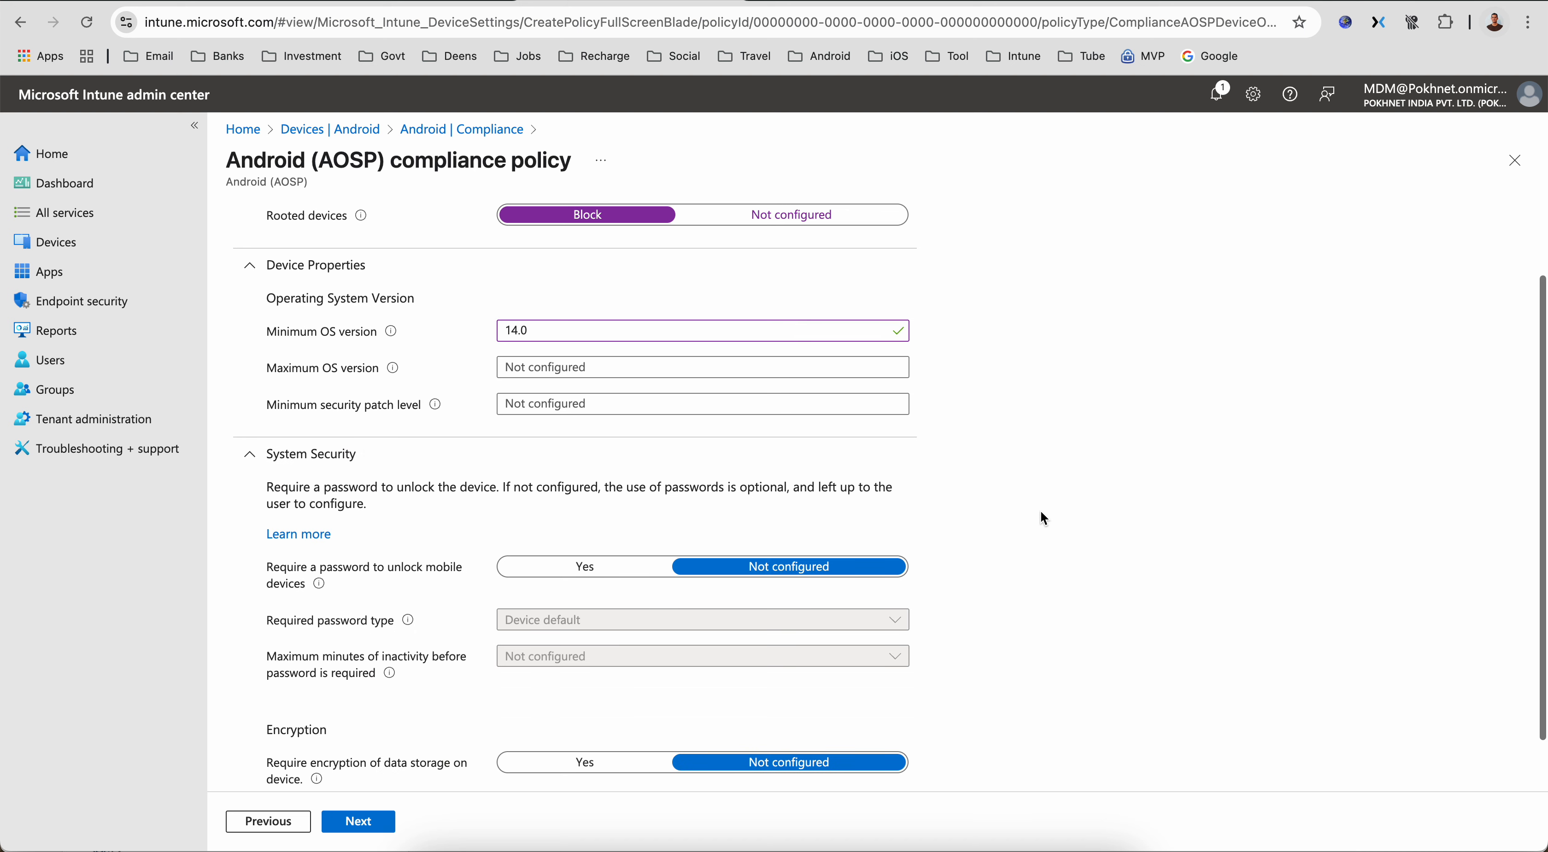
scroll(1041, 512, down, 1)
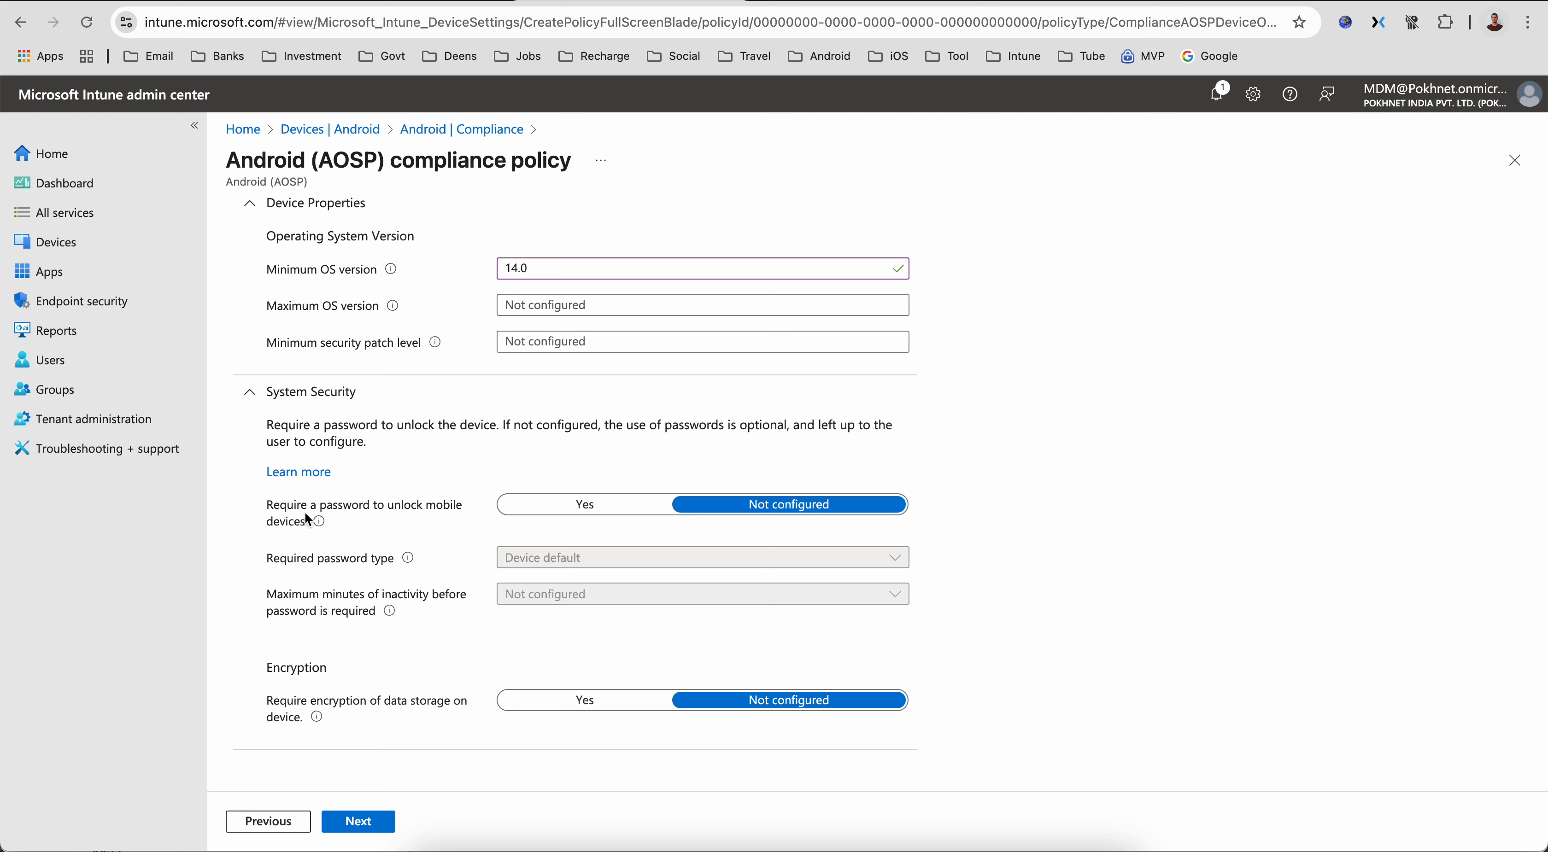
click(533, 515)
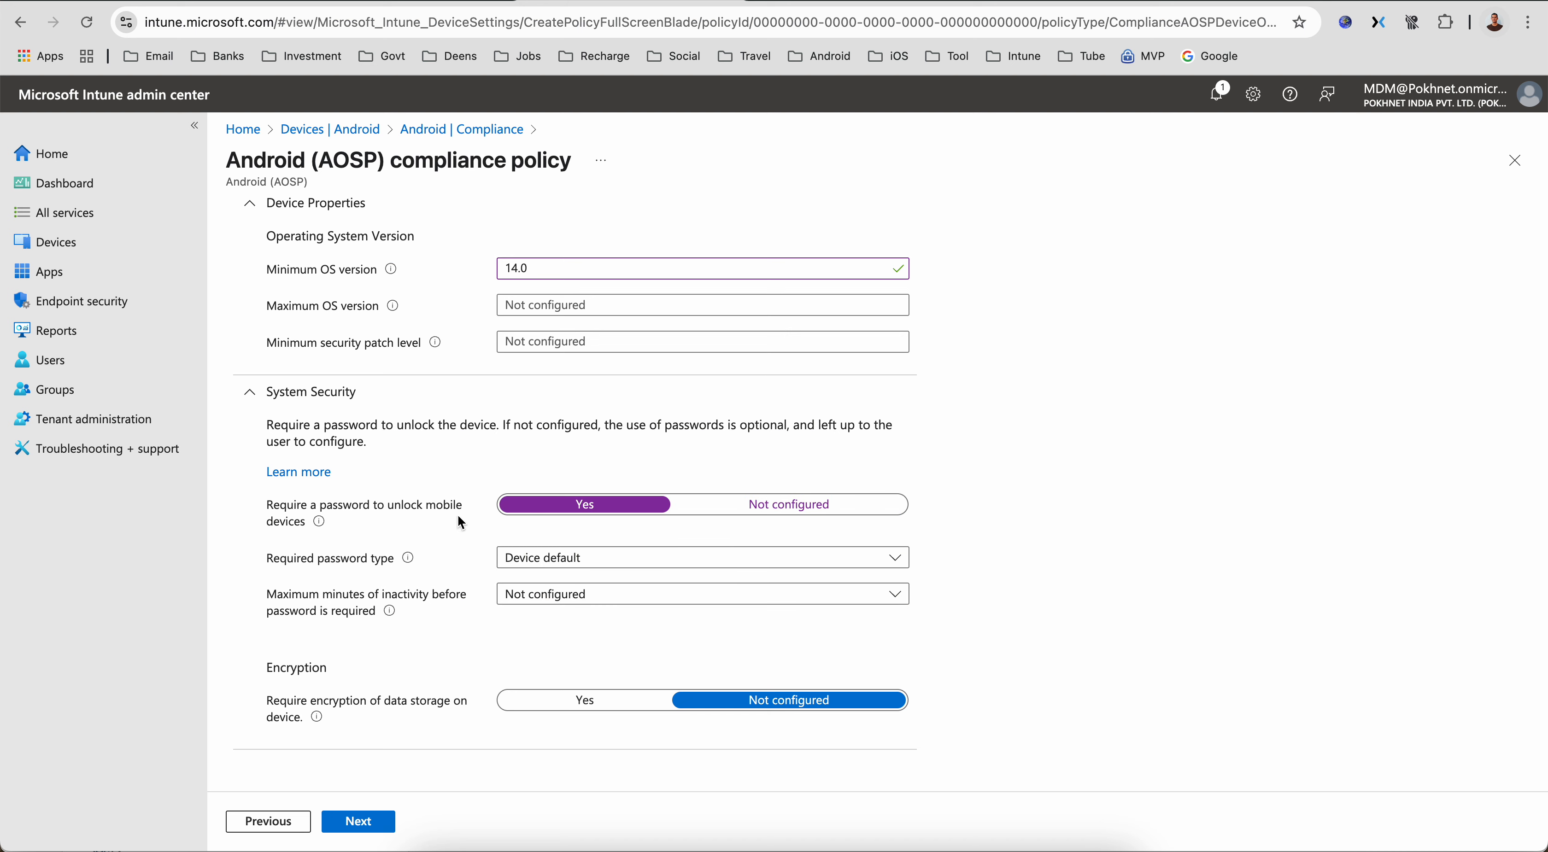
click(566, 564)
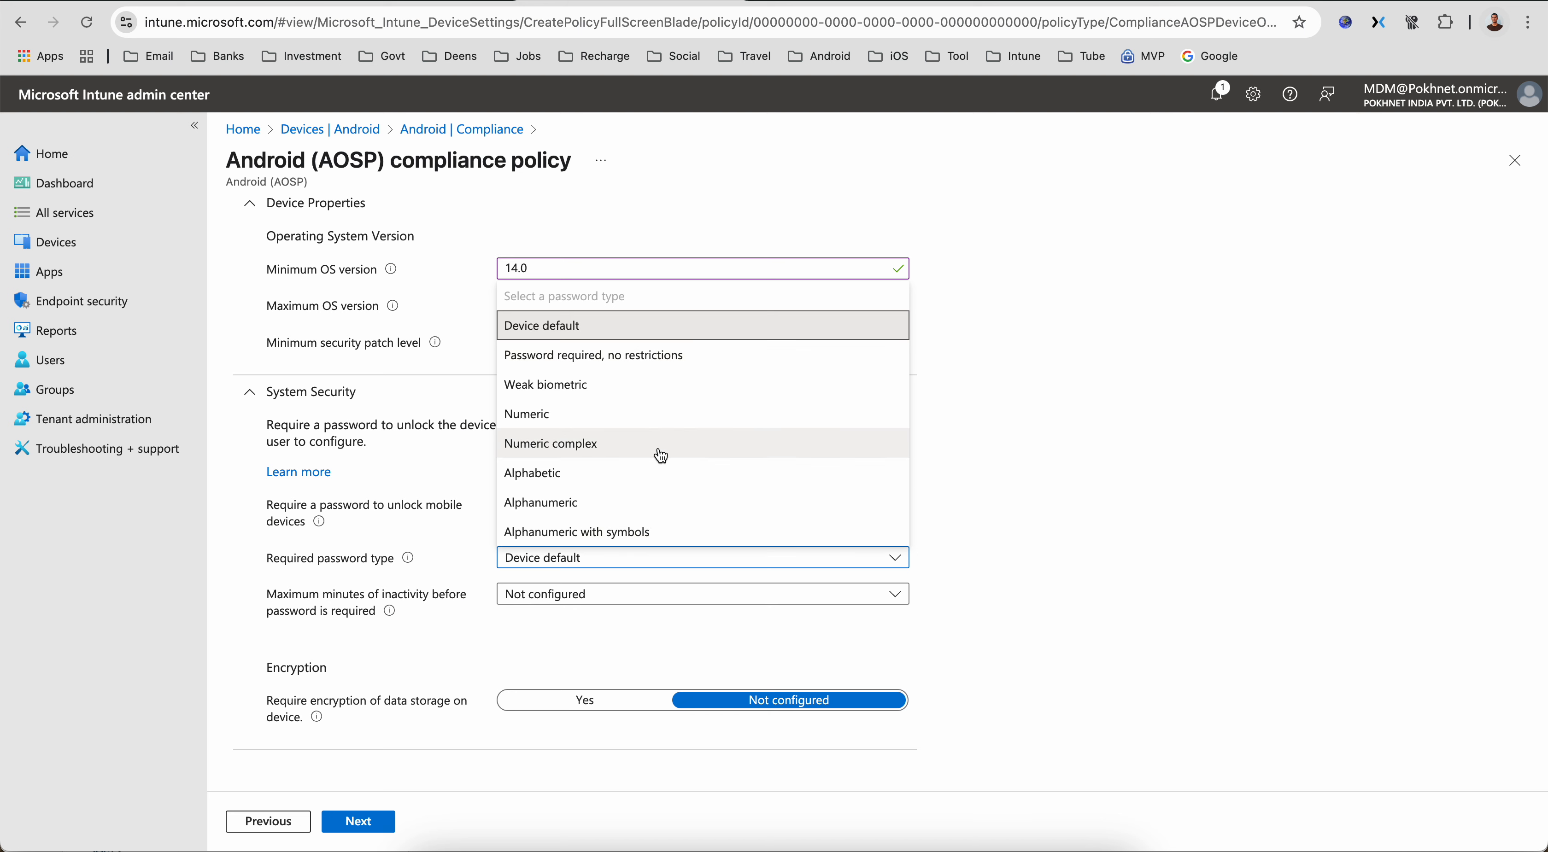
click(634, 533)
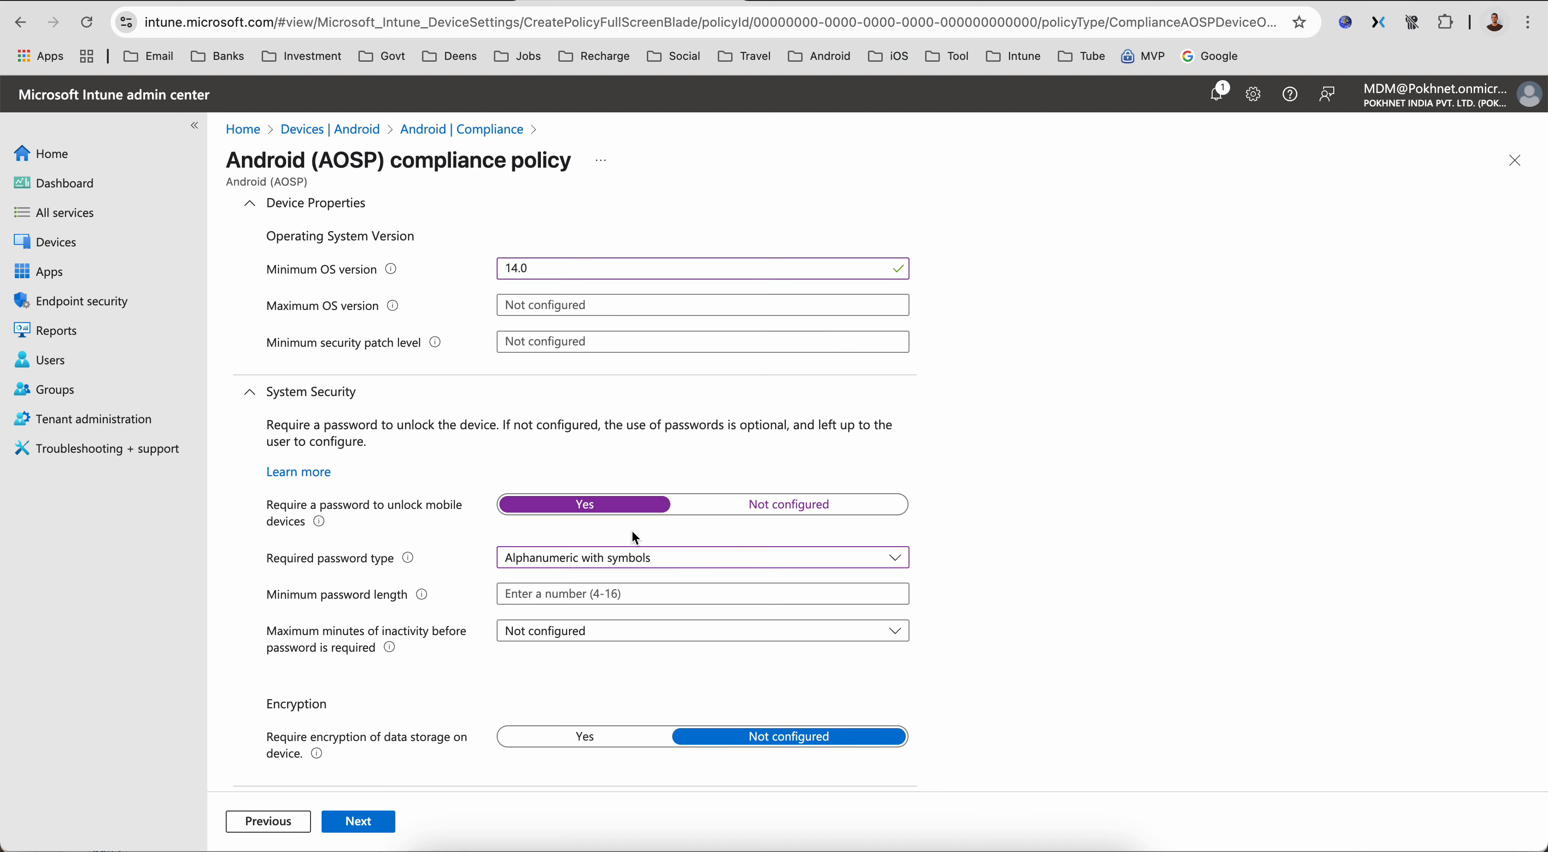
Step: Set the minimum password length to 6
click(598, 593)
text(6)
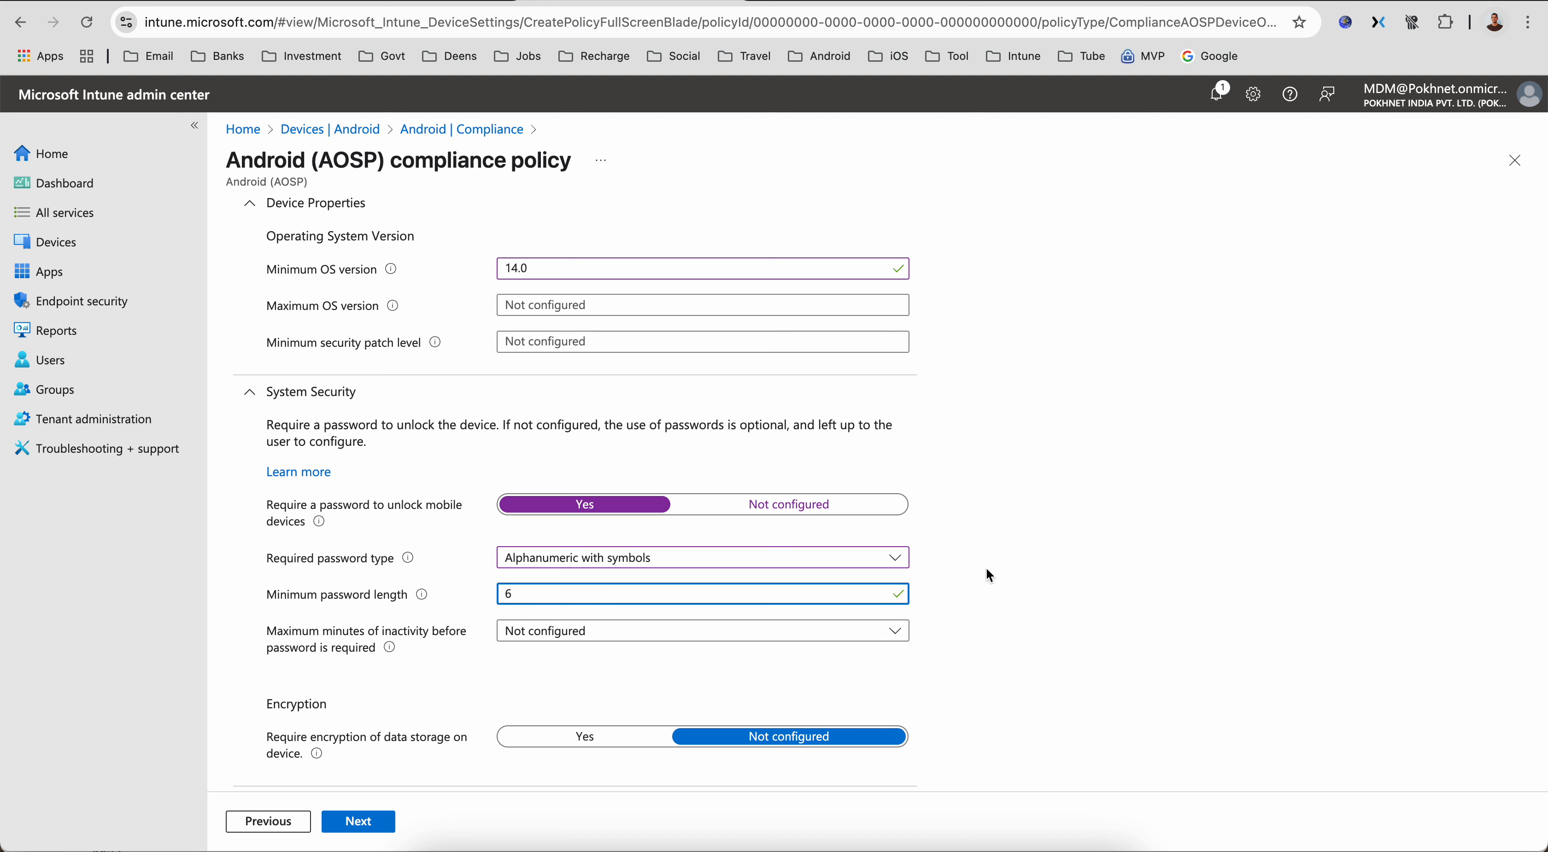
click(998, 560)
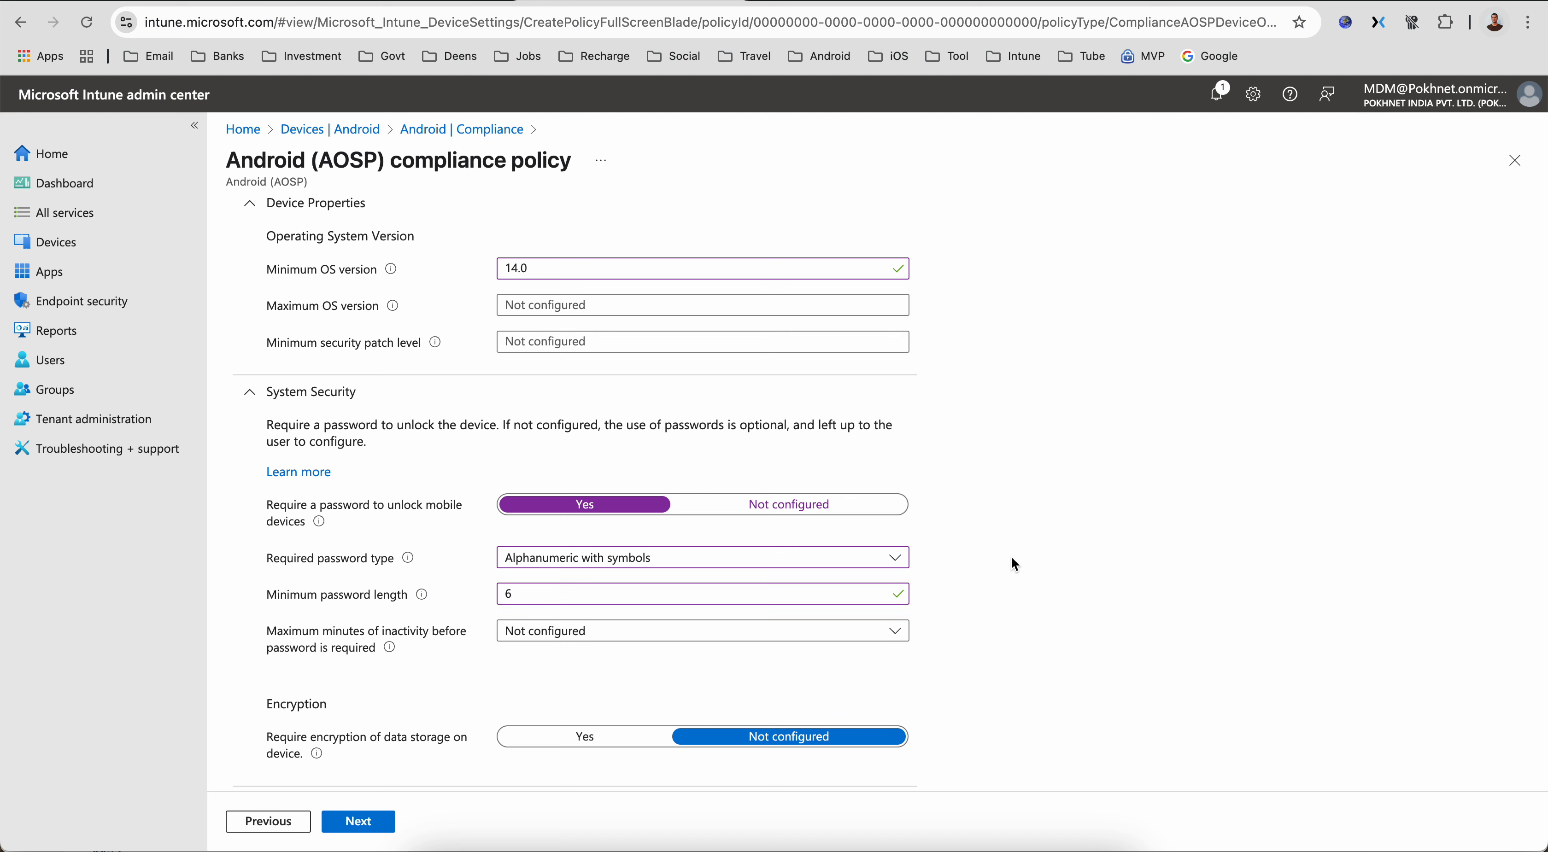
Step: Set the maximum minutes of inactivity before a password is required to 1 minute
click(536, 641)
click(574, 433)
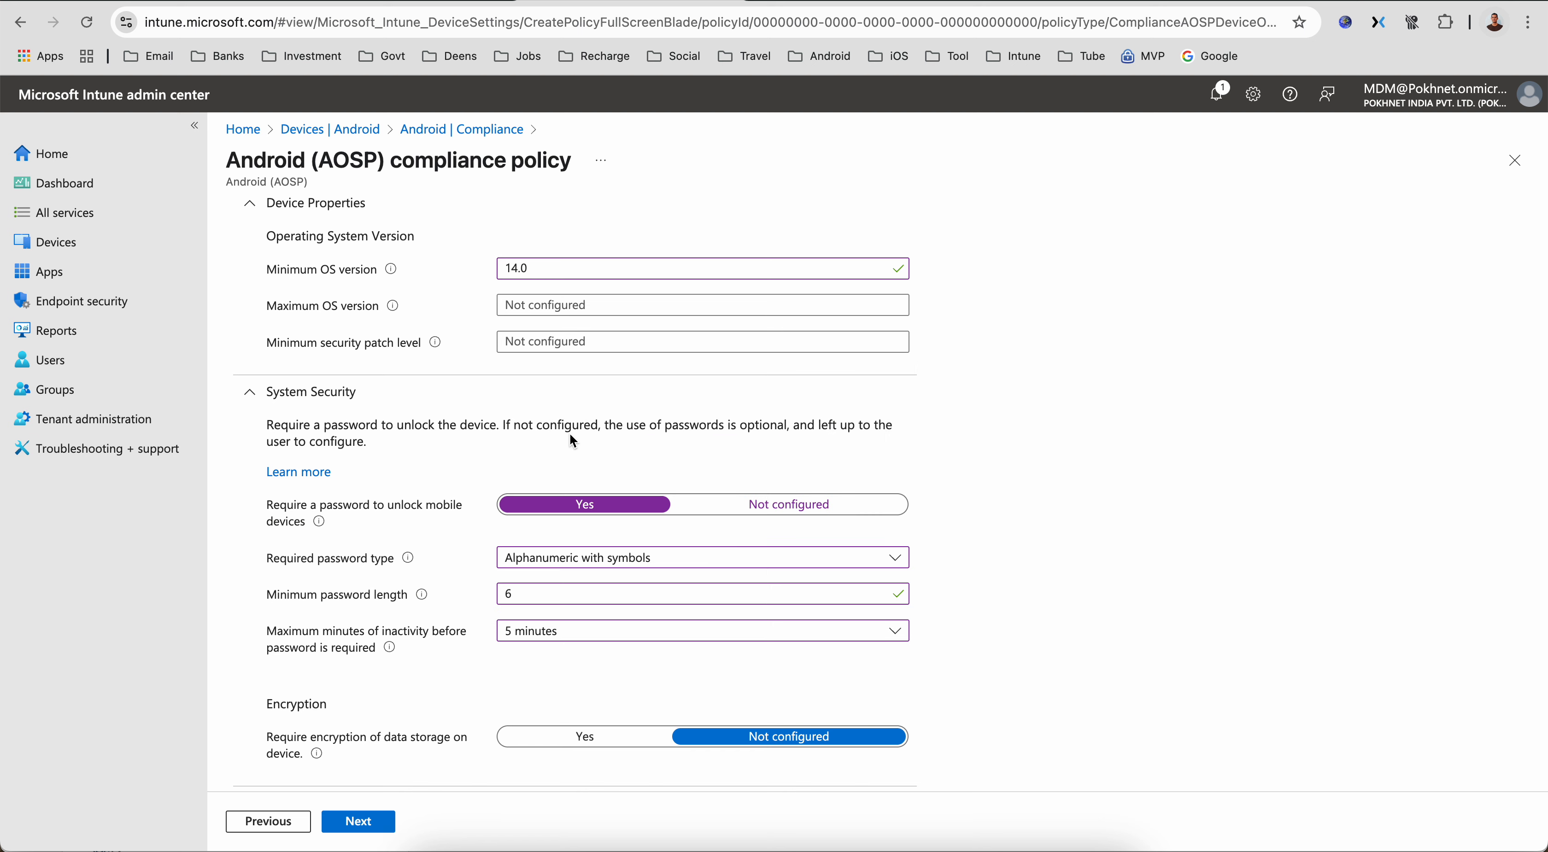
click(552, 640)
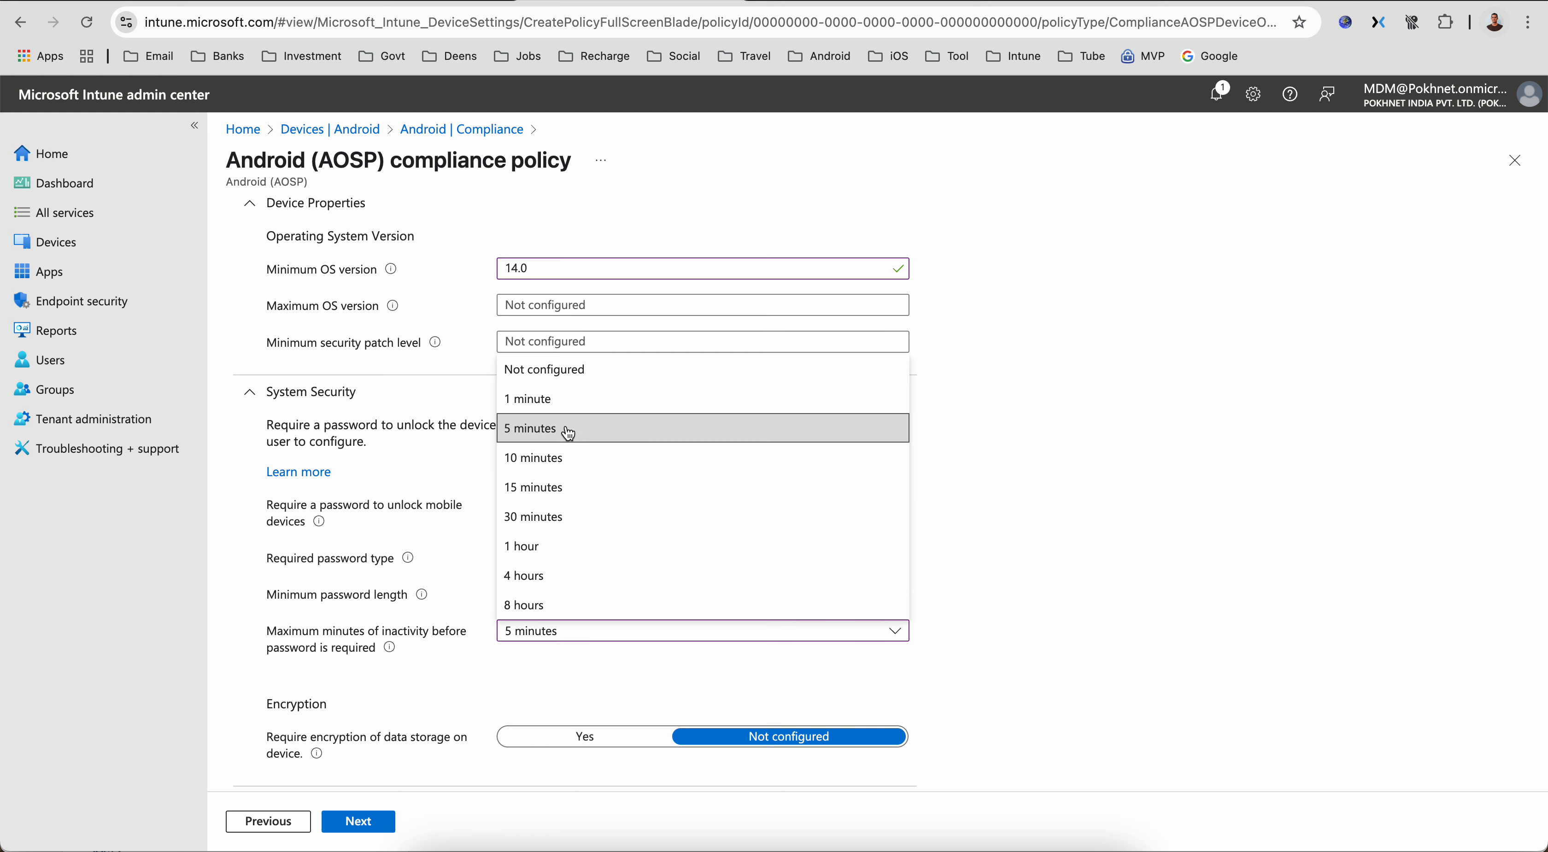
click(563, 397)
scroll(1023, 586, down, 1)
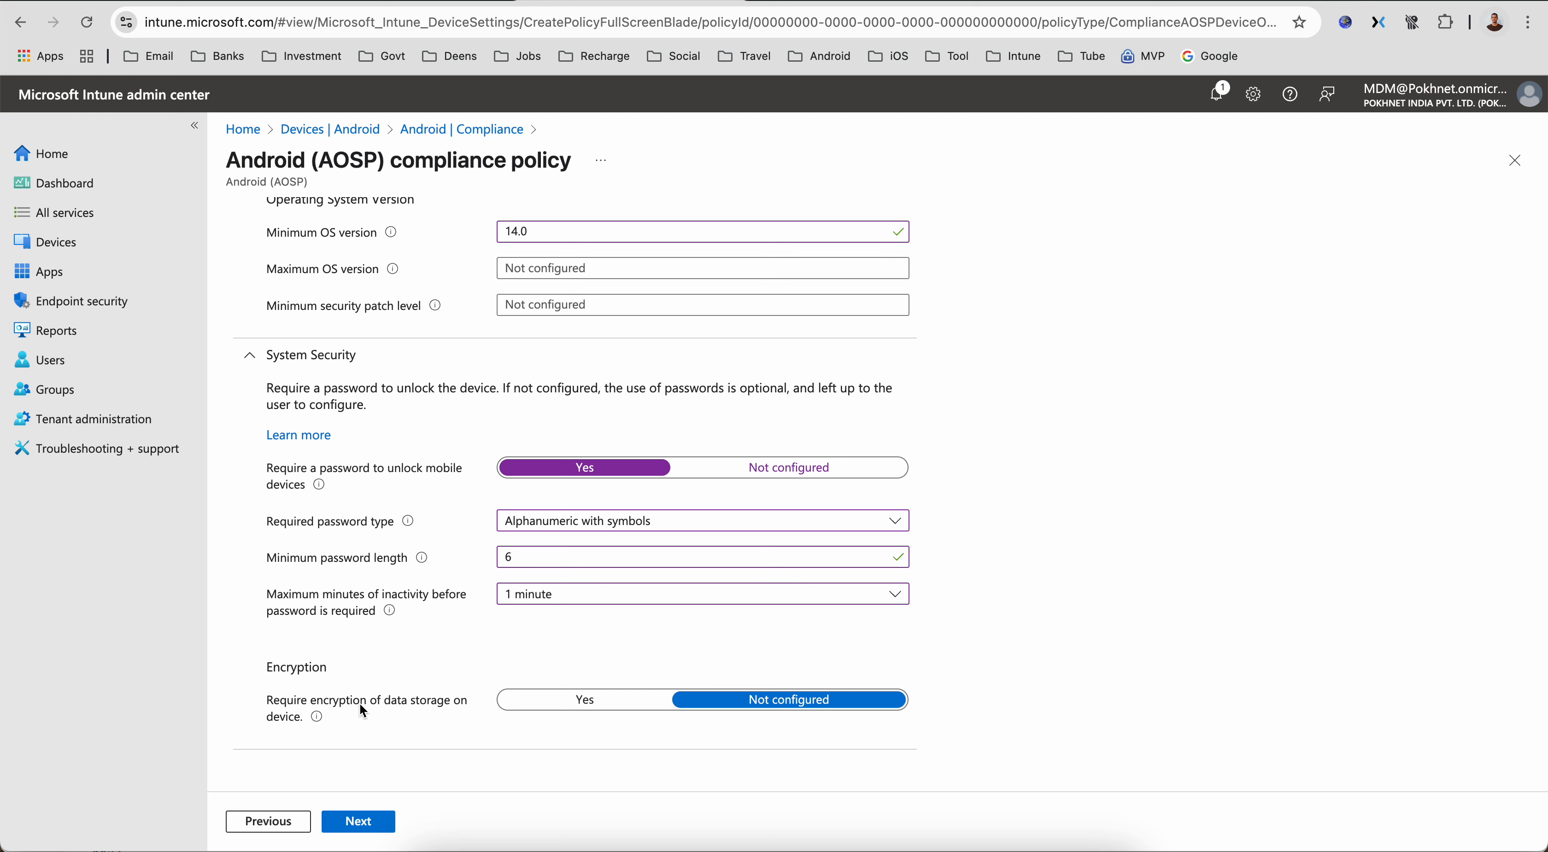
Step: Require encryption of data storage on the device and continue to the actions for noncompliance
click(565, 708)
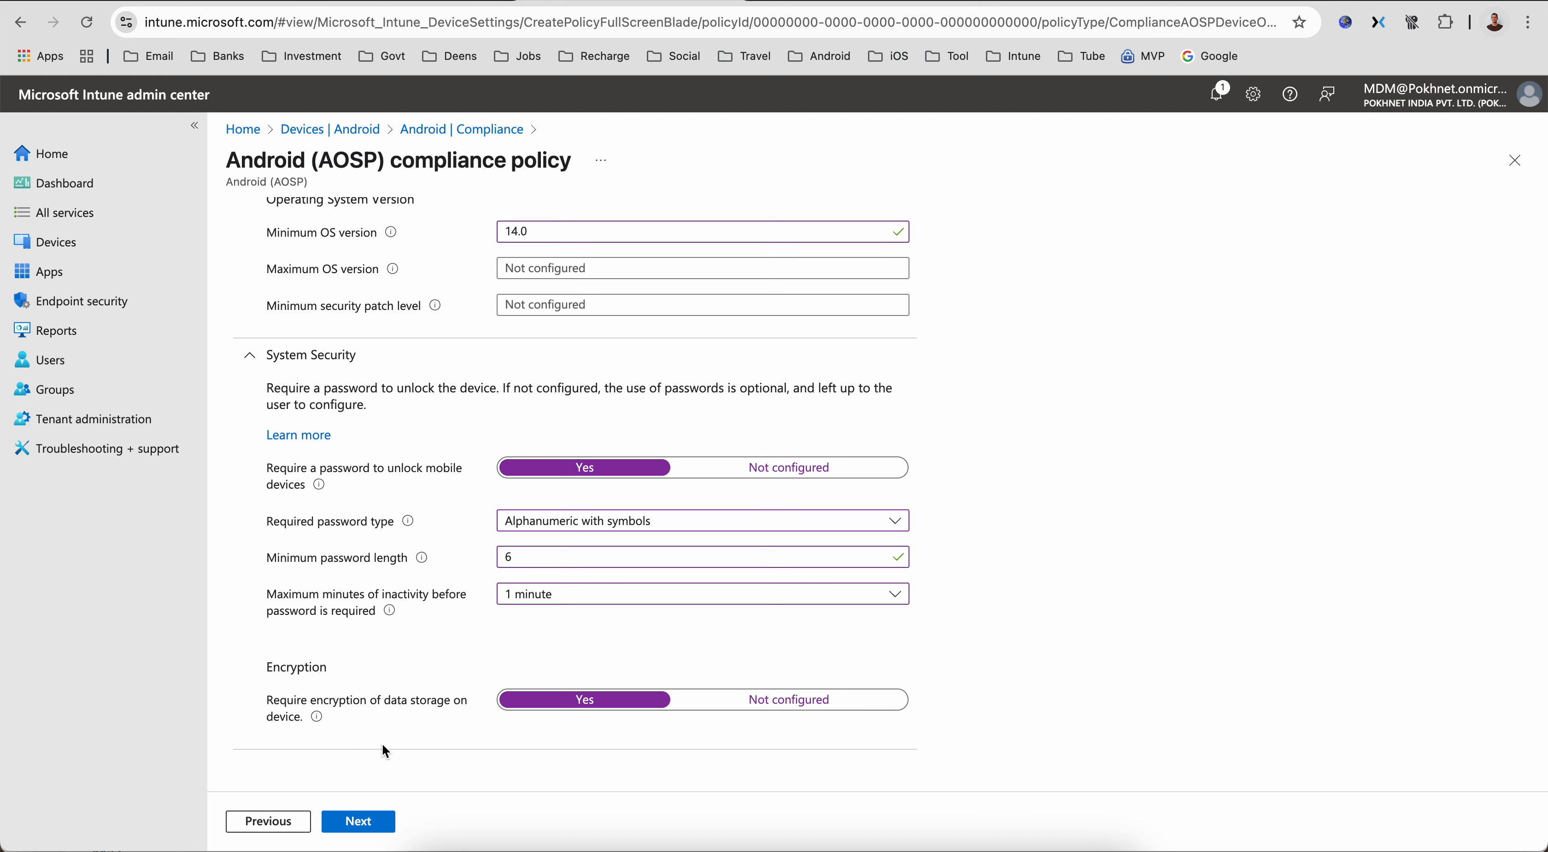
click(387, 821)
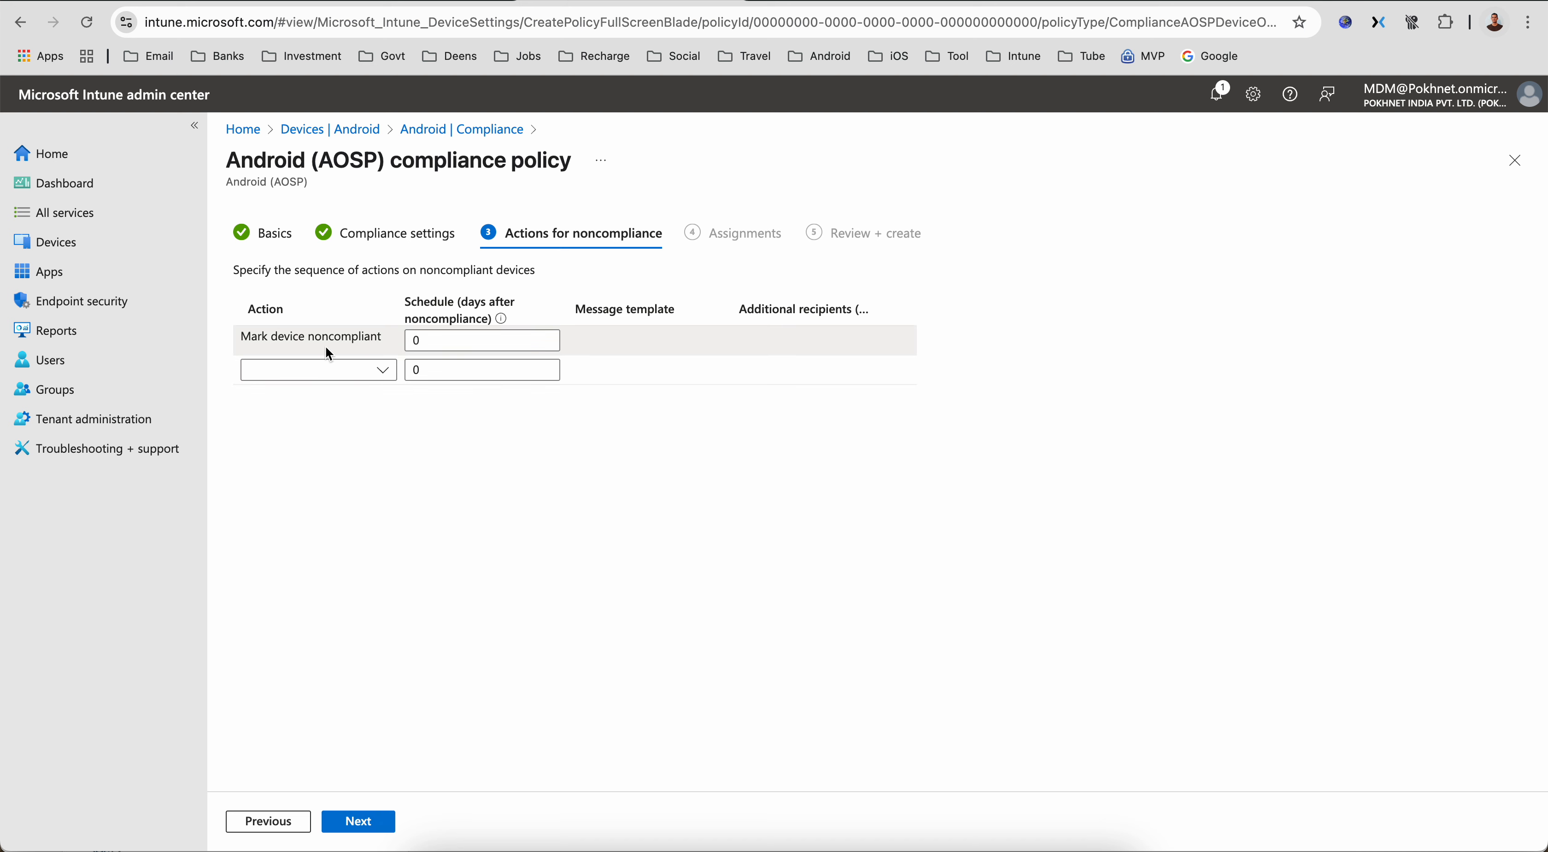
Step: Add a Send email to end user action and set the Mark device noncompliant schedule to 0 days
drag(444, 343, 367, 343)
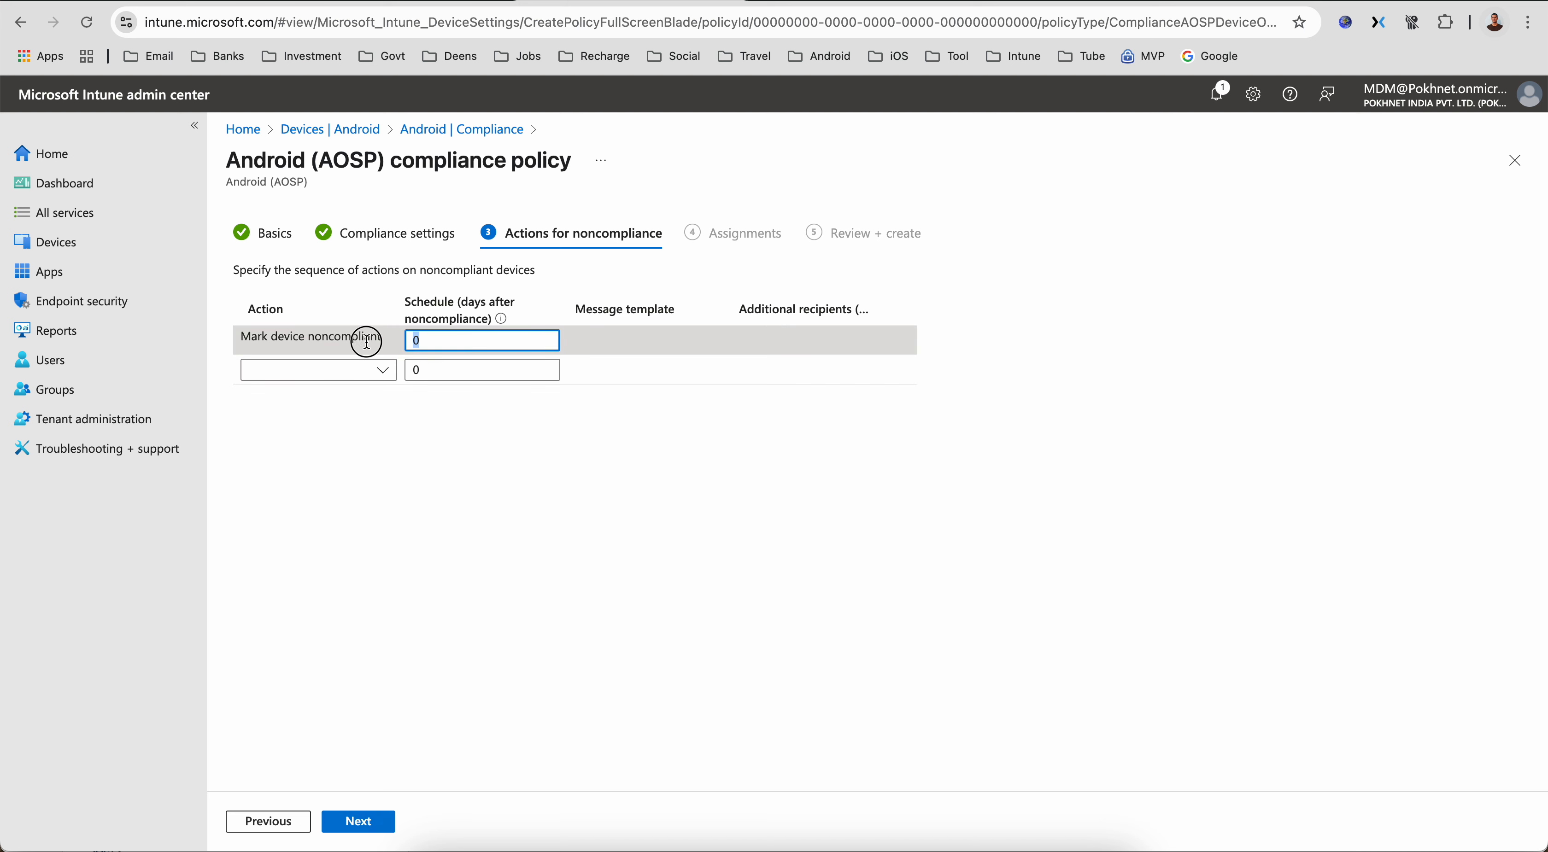
click(383, 371)
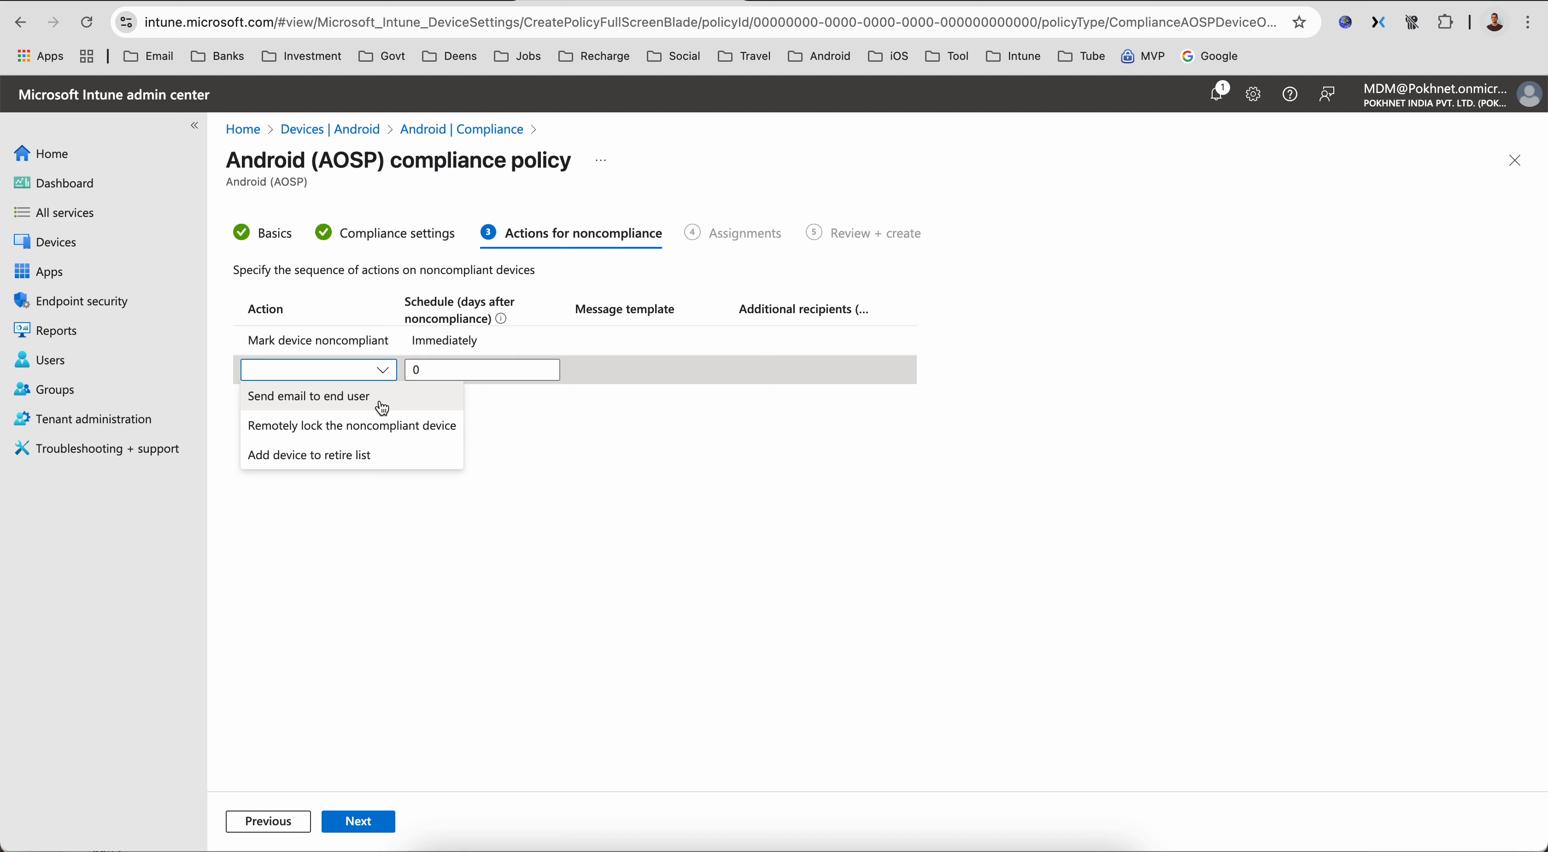
click(380, 398)
click(452, 419)
click(383, 417)
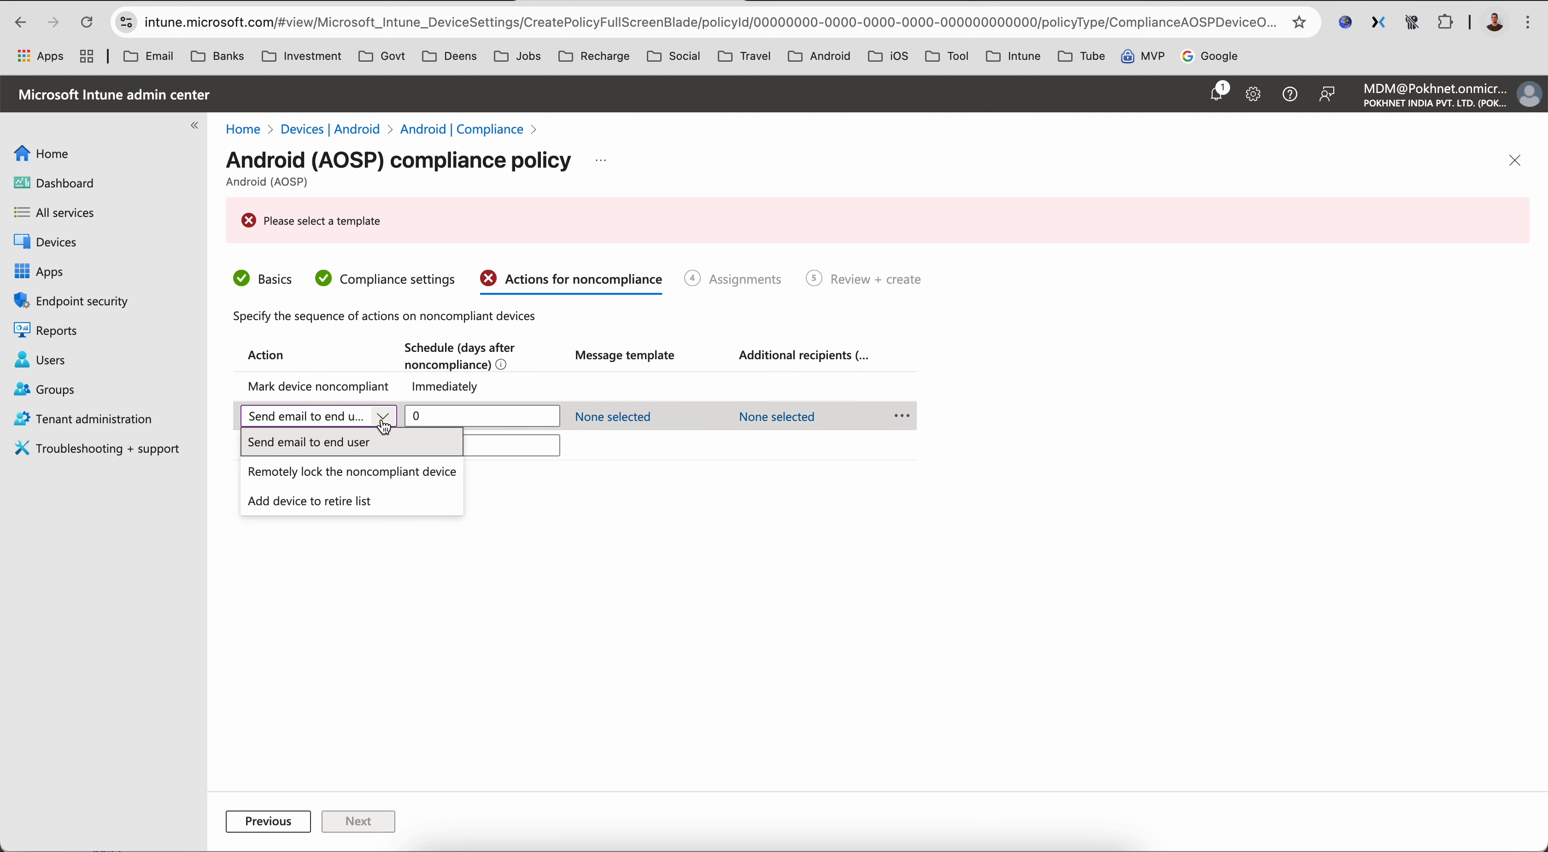
click(407, 387)
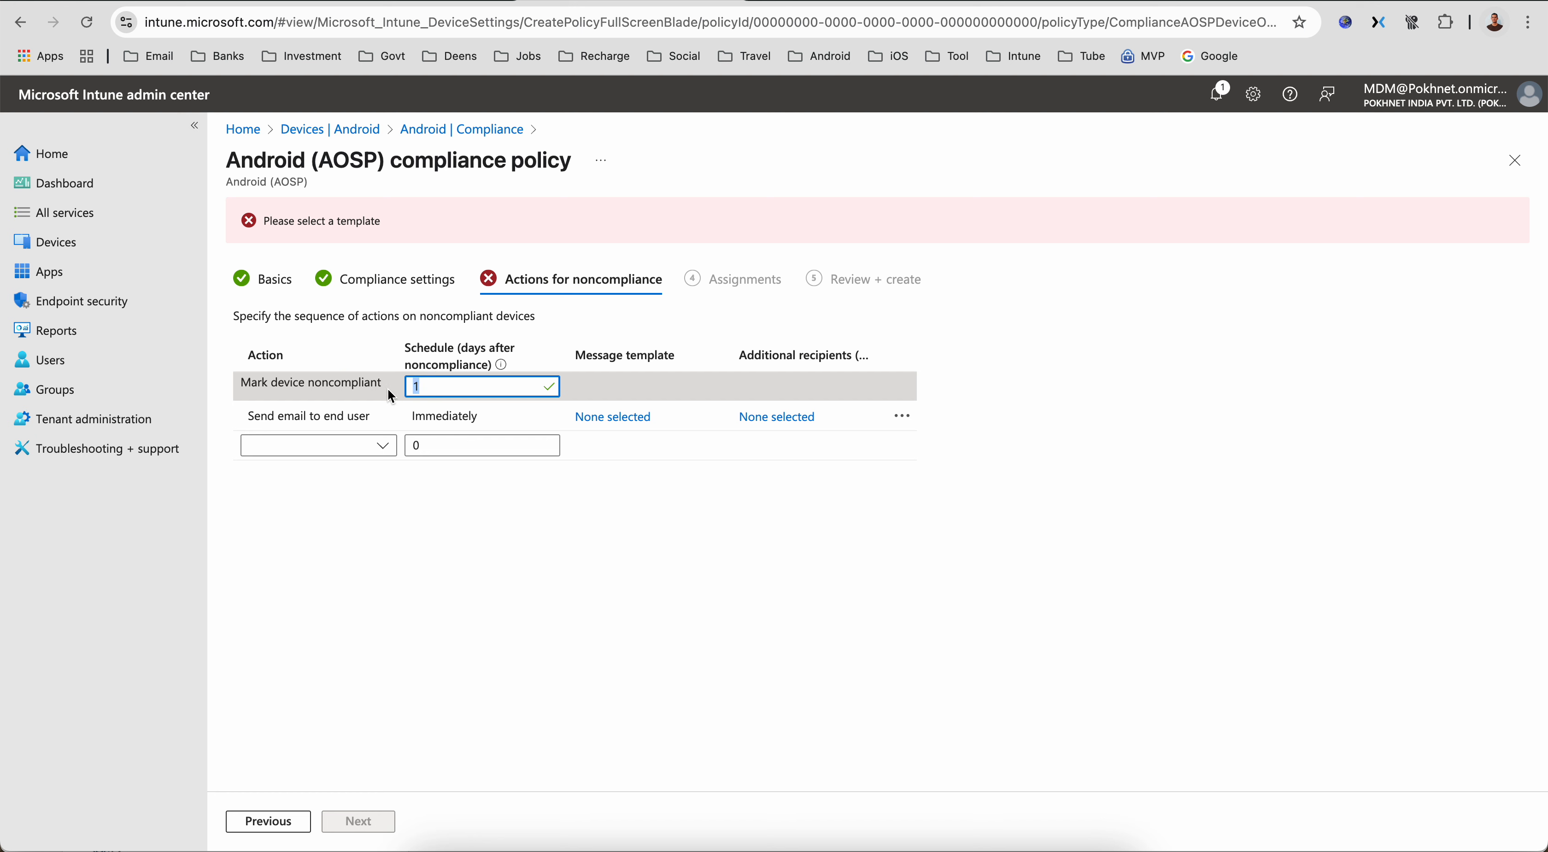
text(0)
Step: Add noncompliance actions to remotely lock the noncompliant device and to add the device to the retire list
click(383, 445)
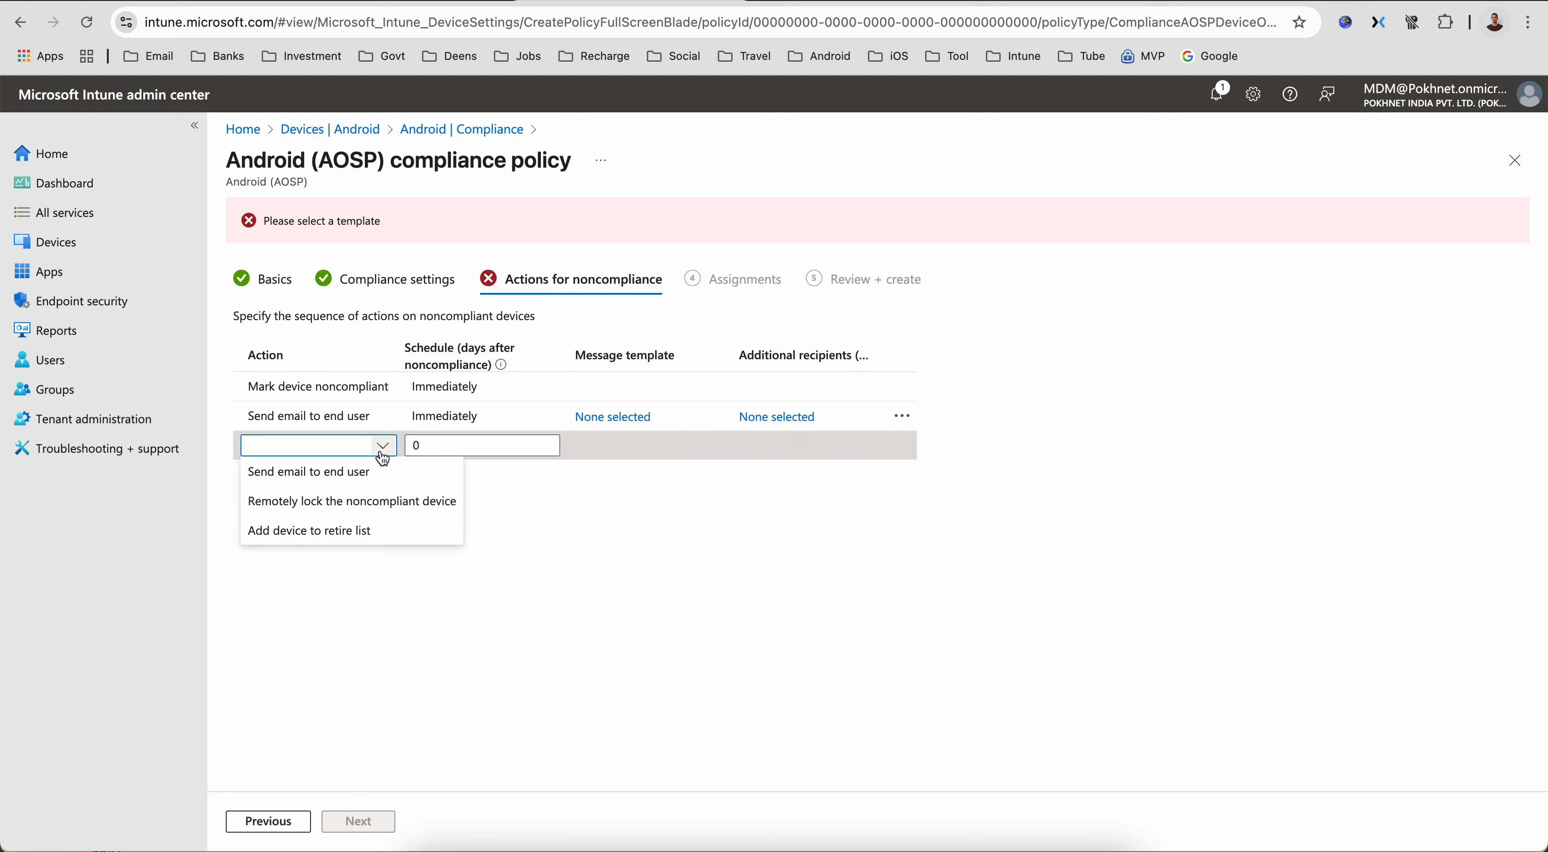
click(370, 502)
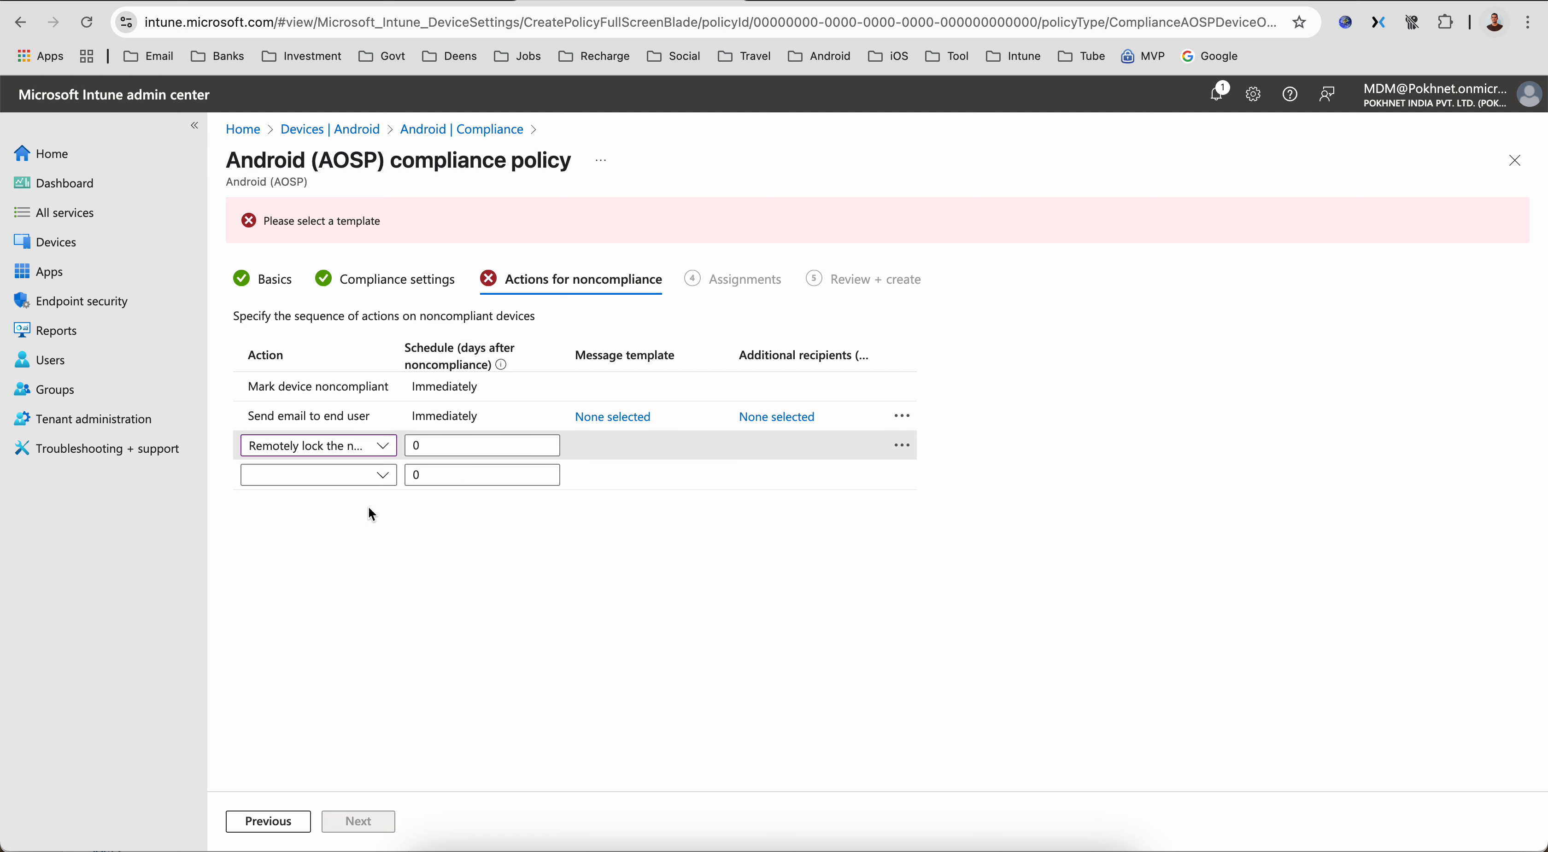
click(337, 475)
click(347, 558)
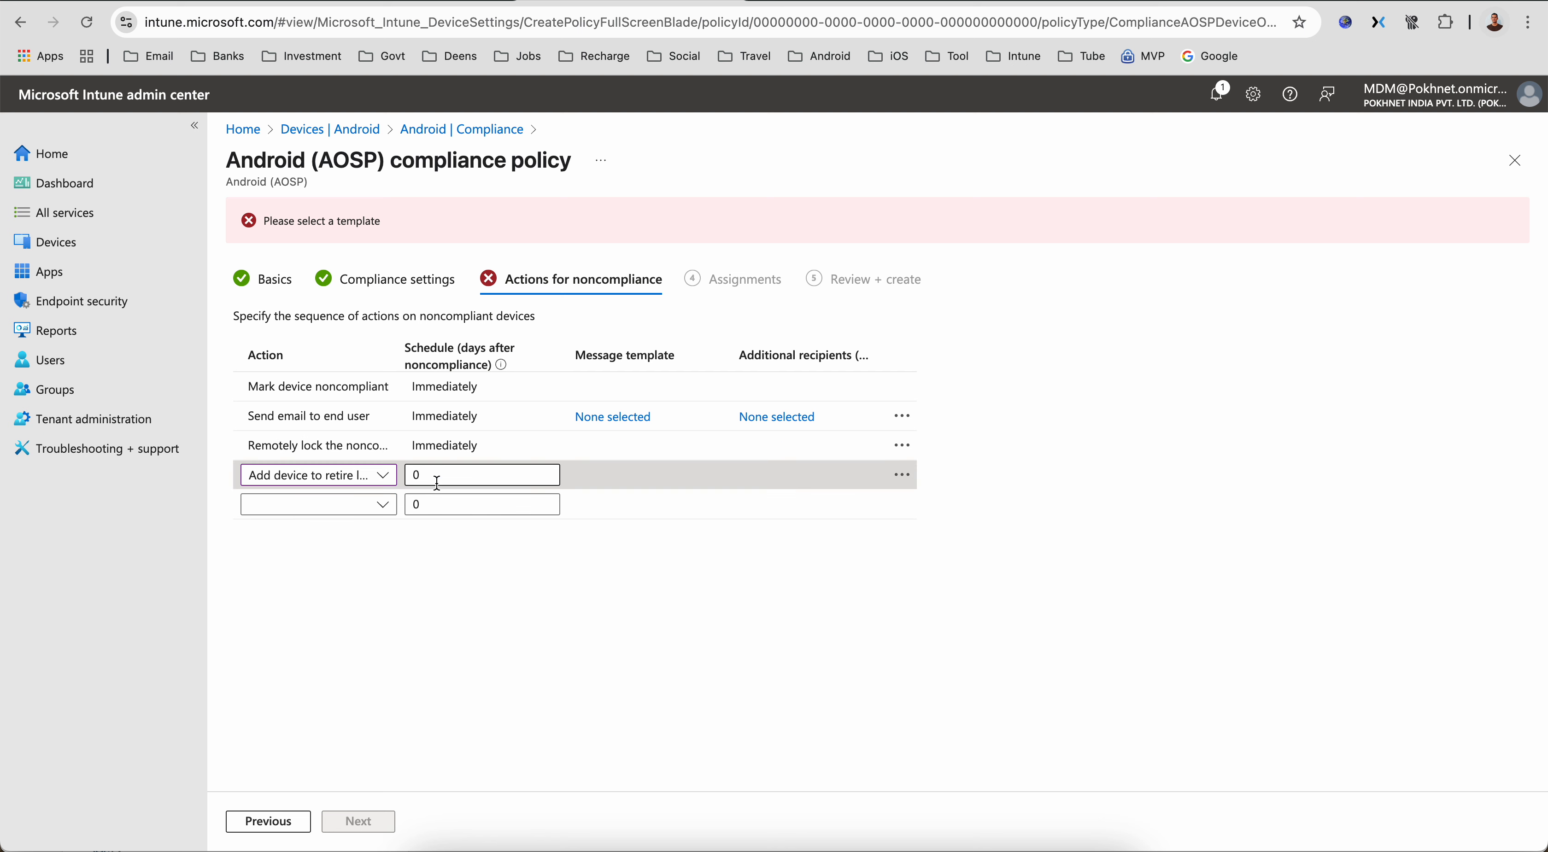
Step: Set the schedule of the Add device to retire list action to 1 day after noncompliance
click(391, 480)
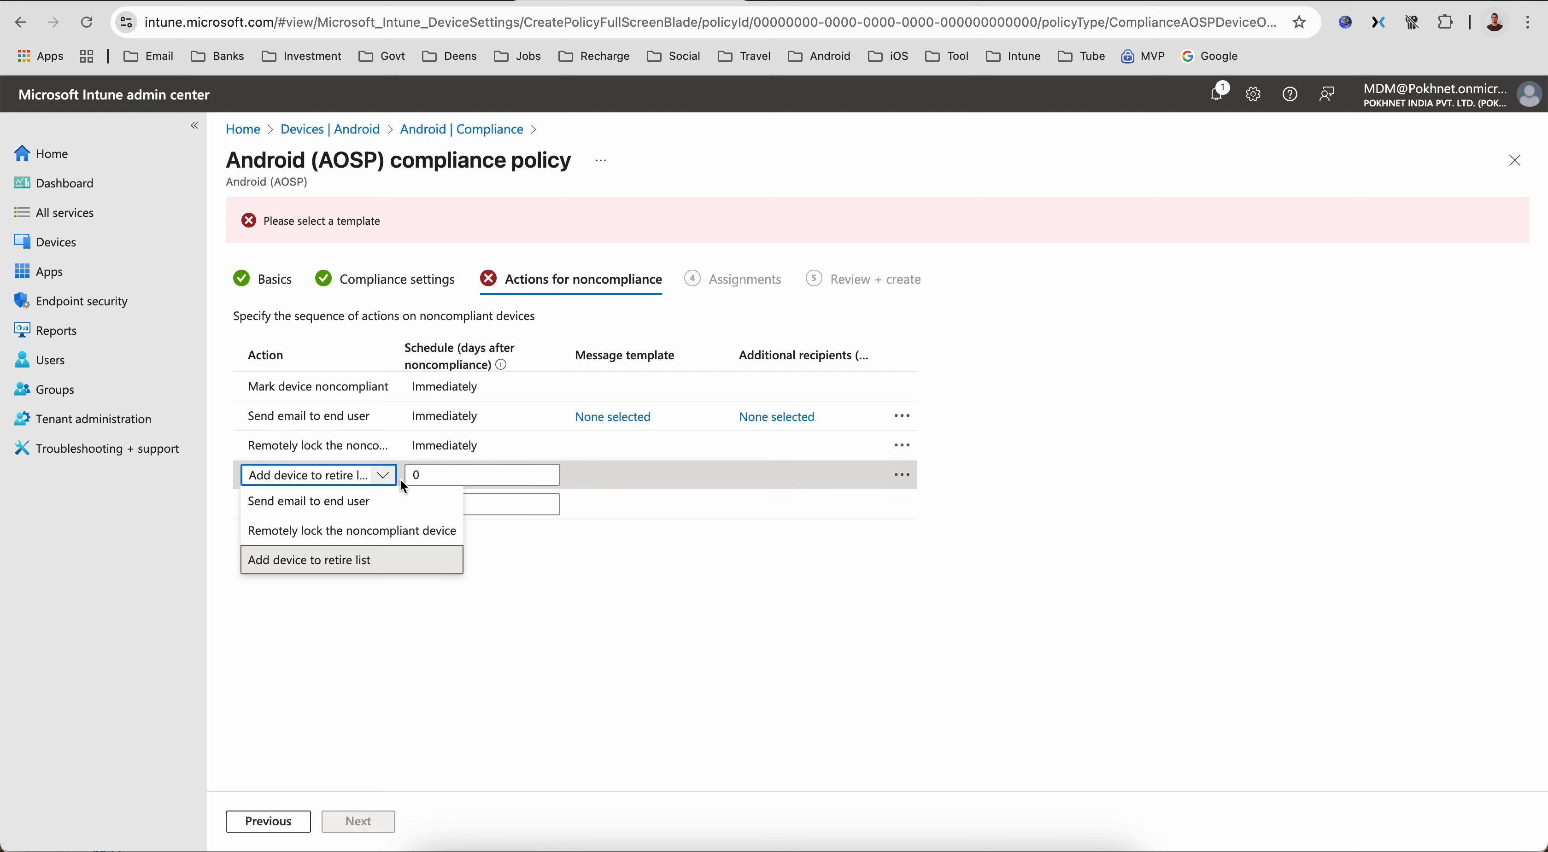
click(435, 475)
double_click(415, 473)
text(1)
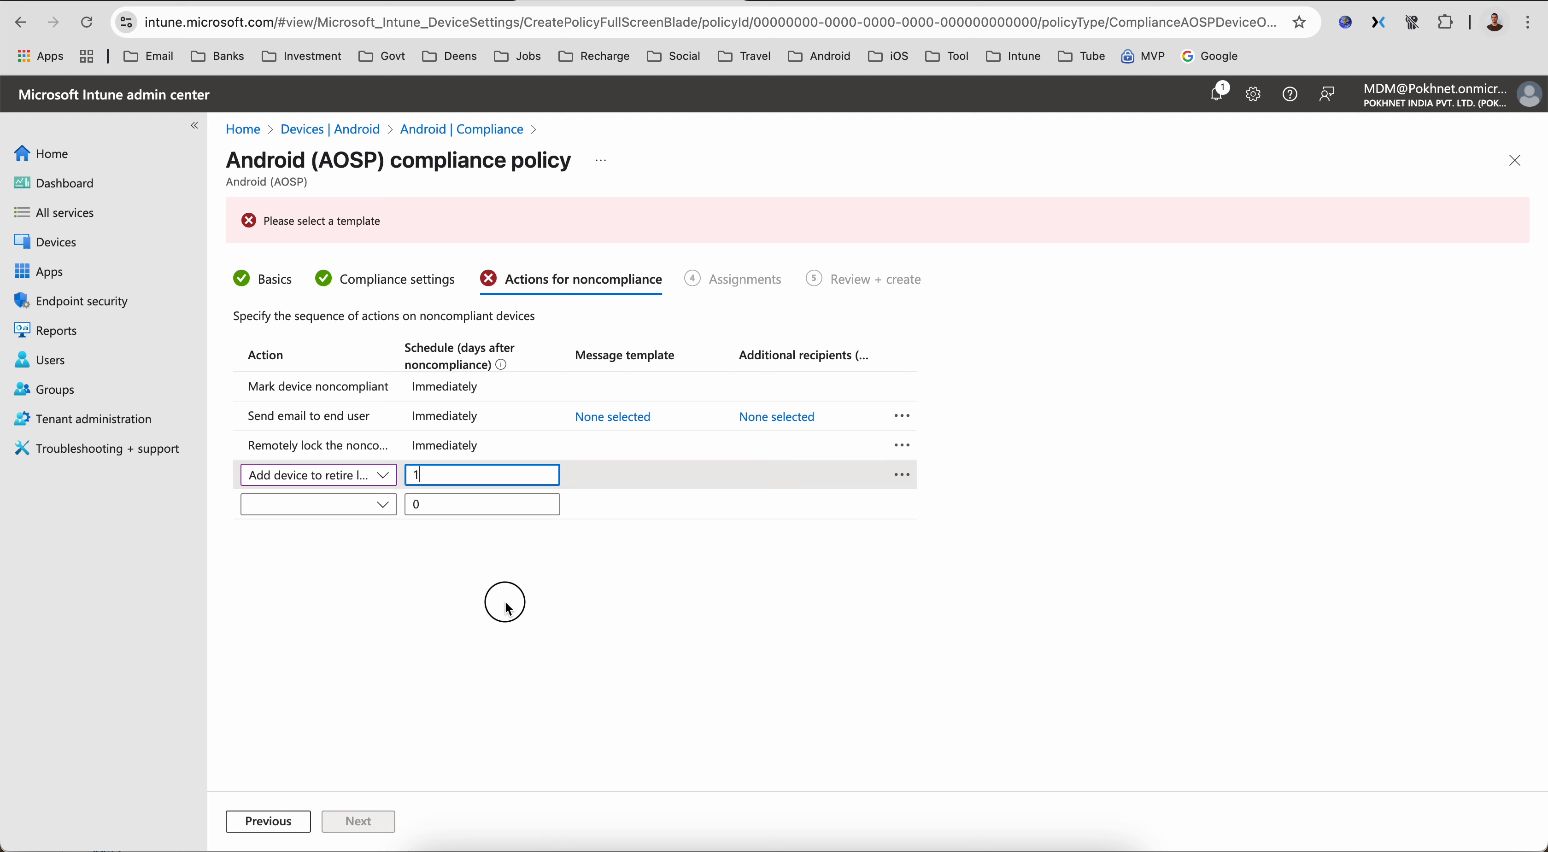
Step: Remove the Send email to end user action from the noncompliance actions
click(391, 420)
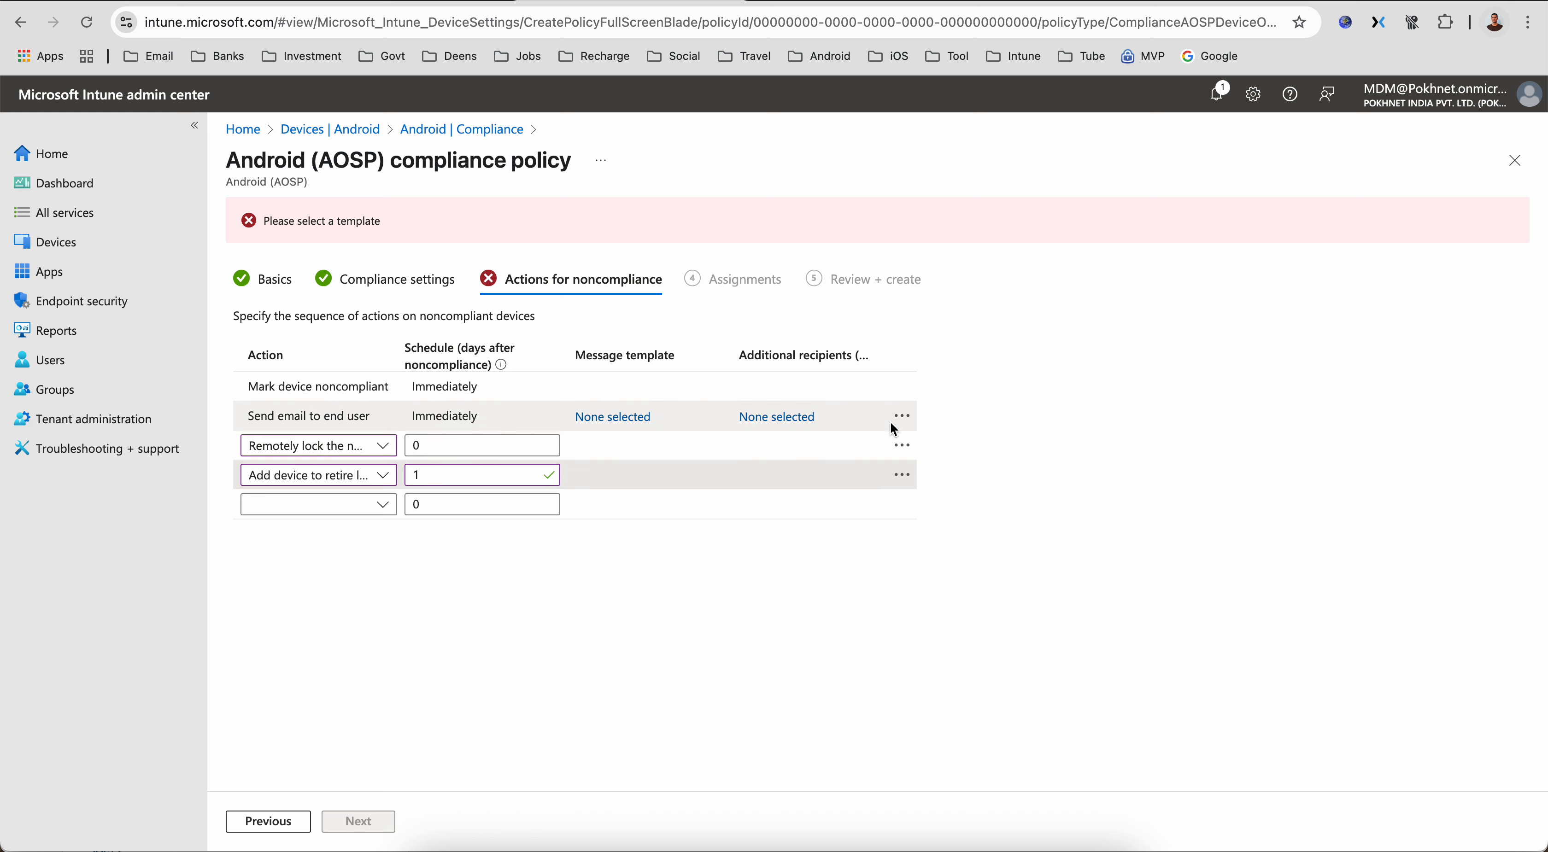
click(901, 415)
click(936, 438)
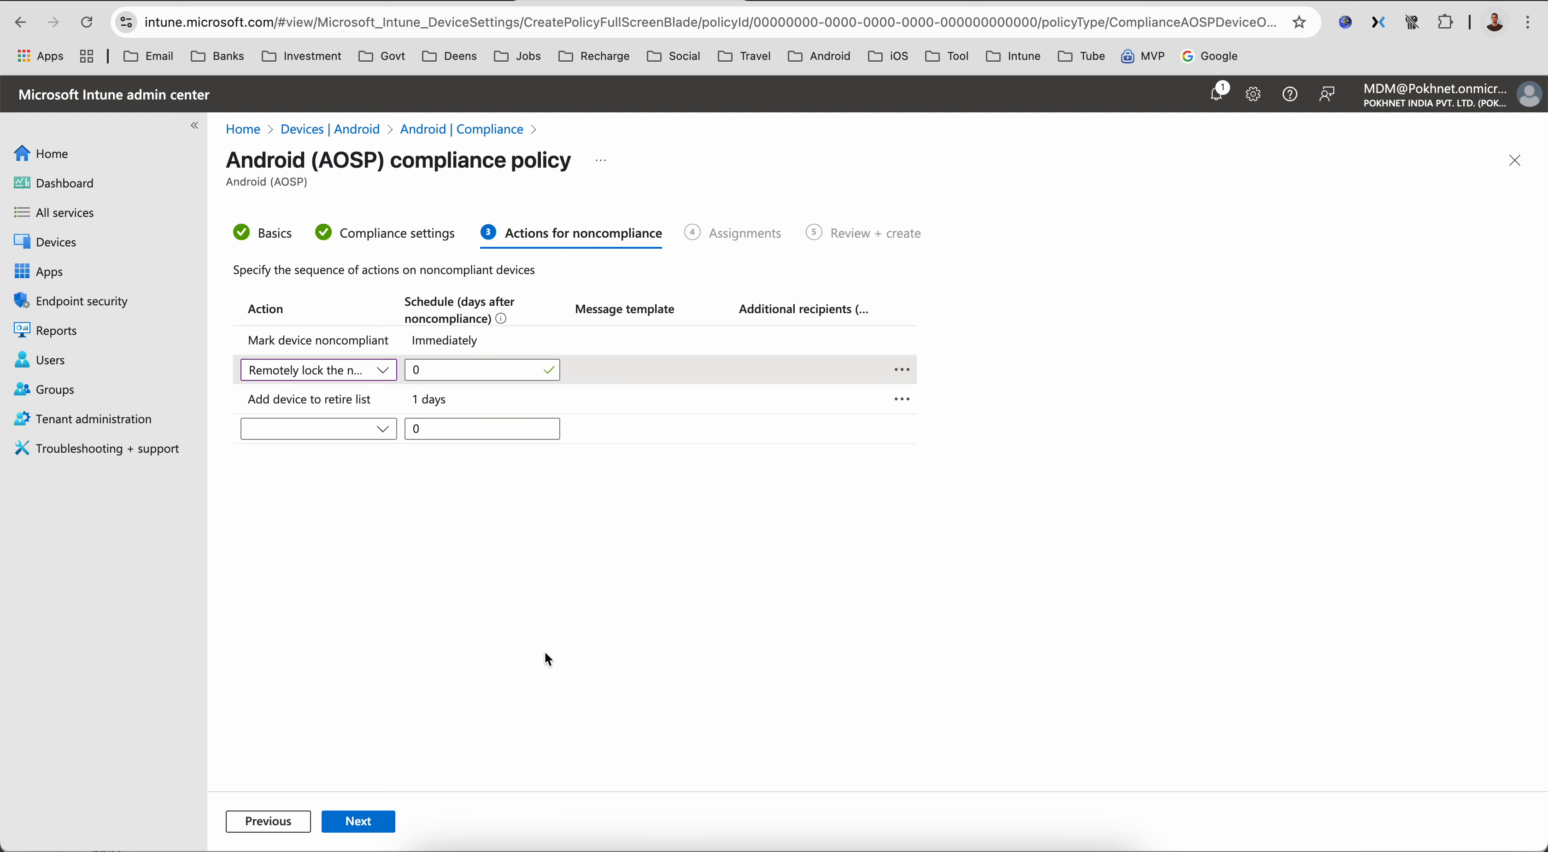
Step: Continue to the assignments and include all users and all devices, then remove the All users group
click(358, 821)
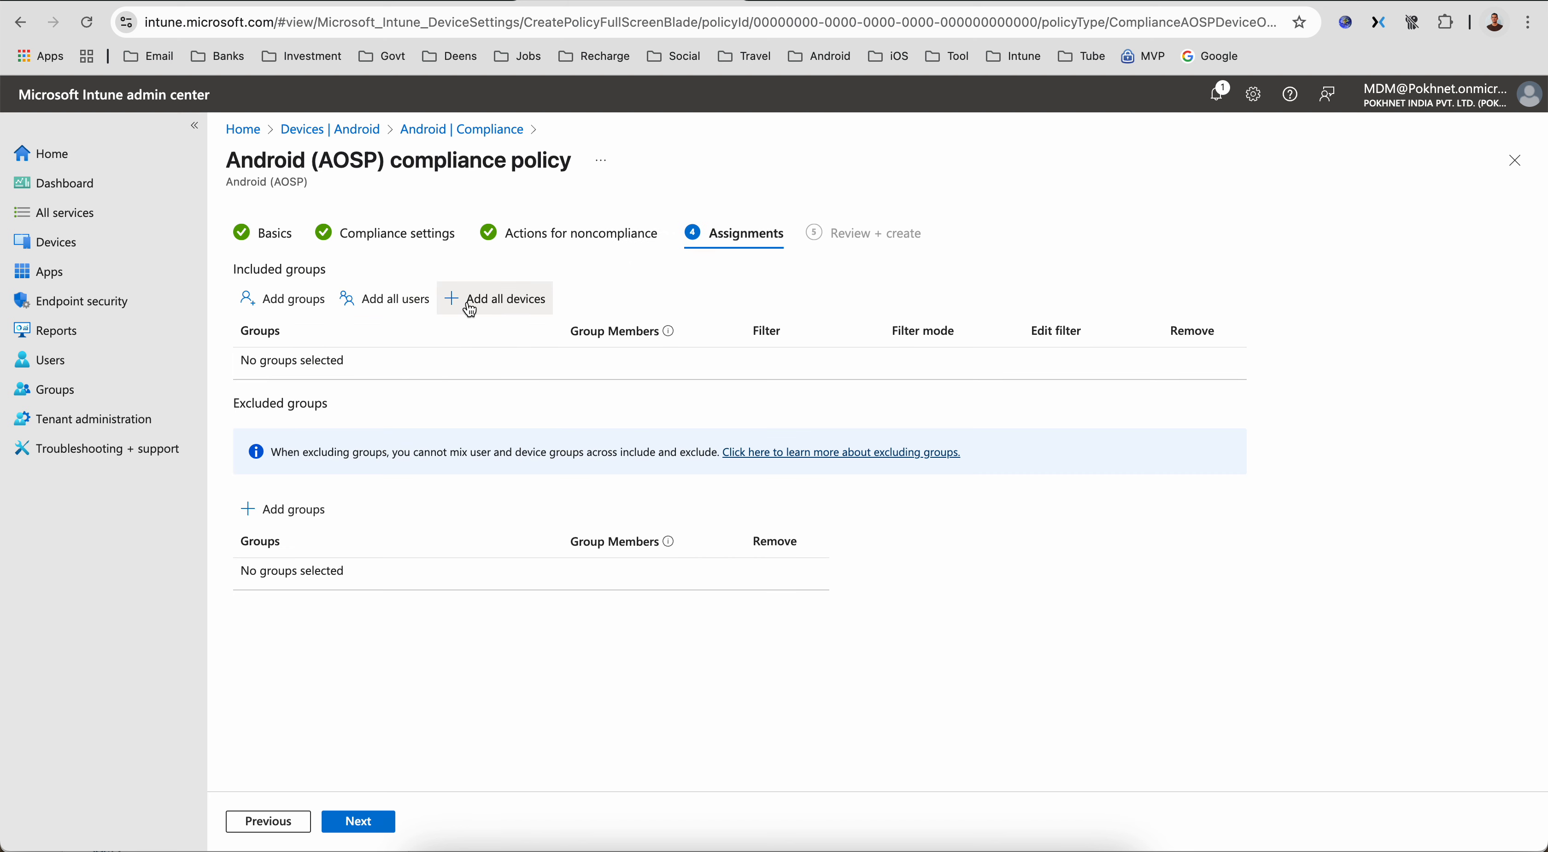
click(397, 301)
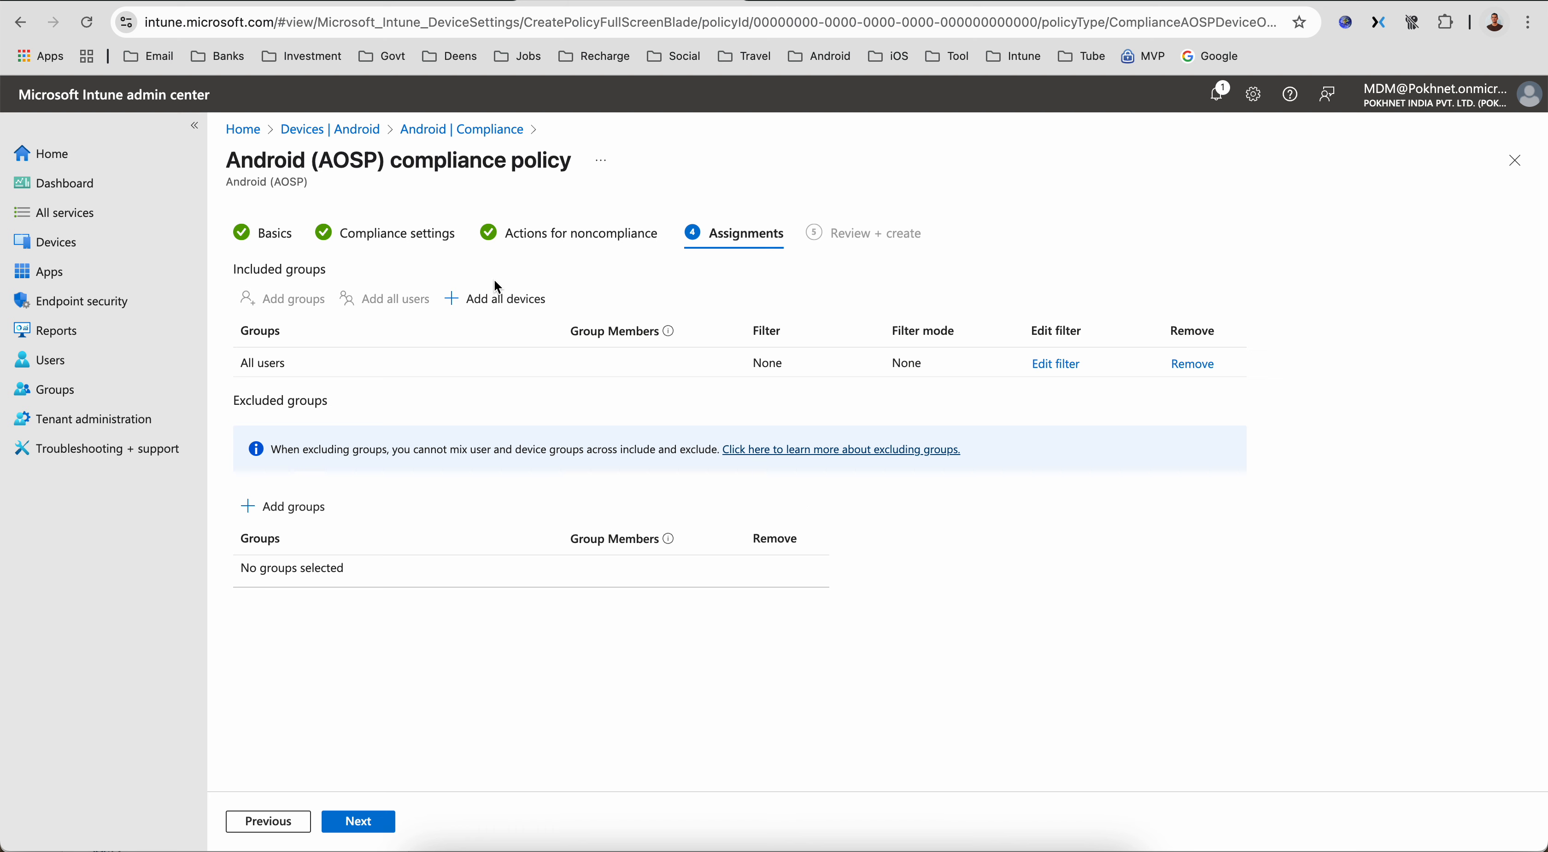
click(496, 300)
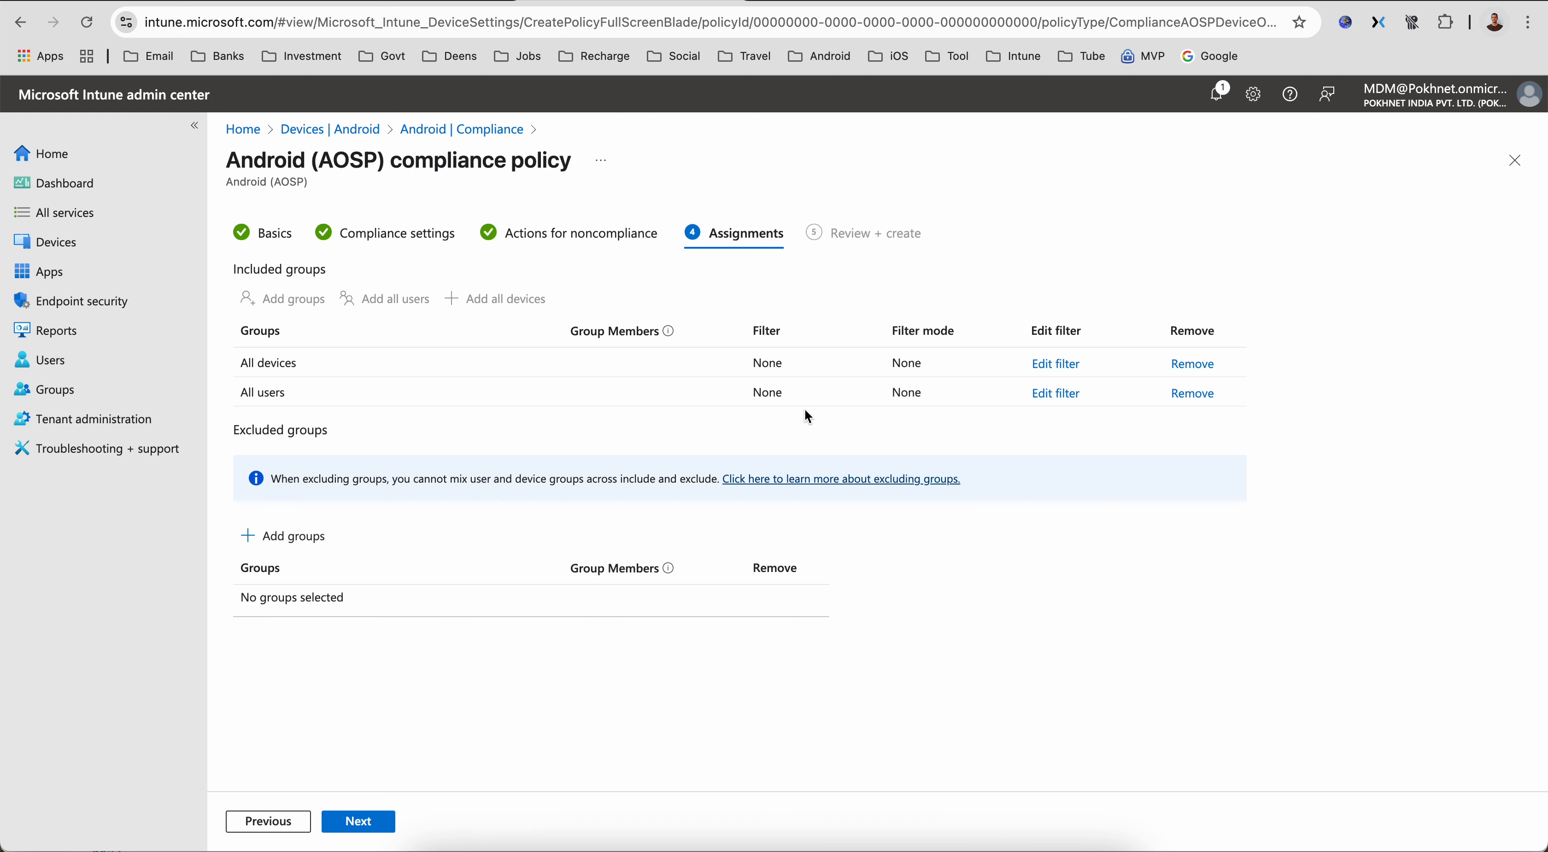
click(1195, 395)
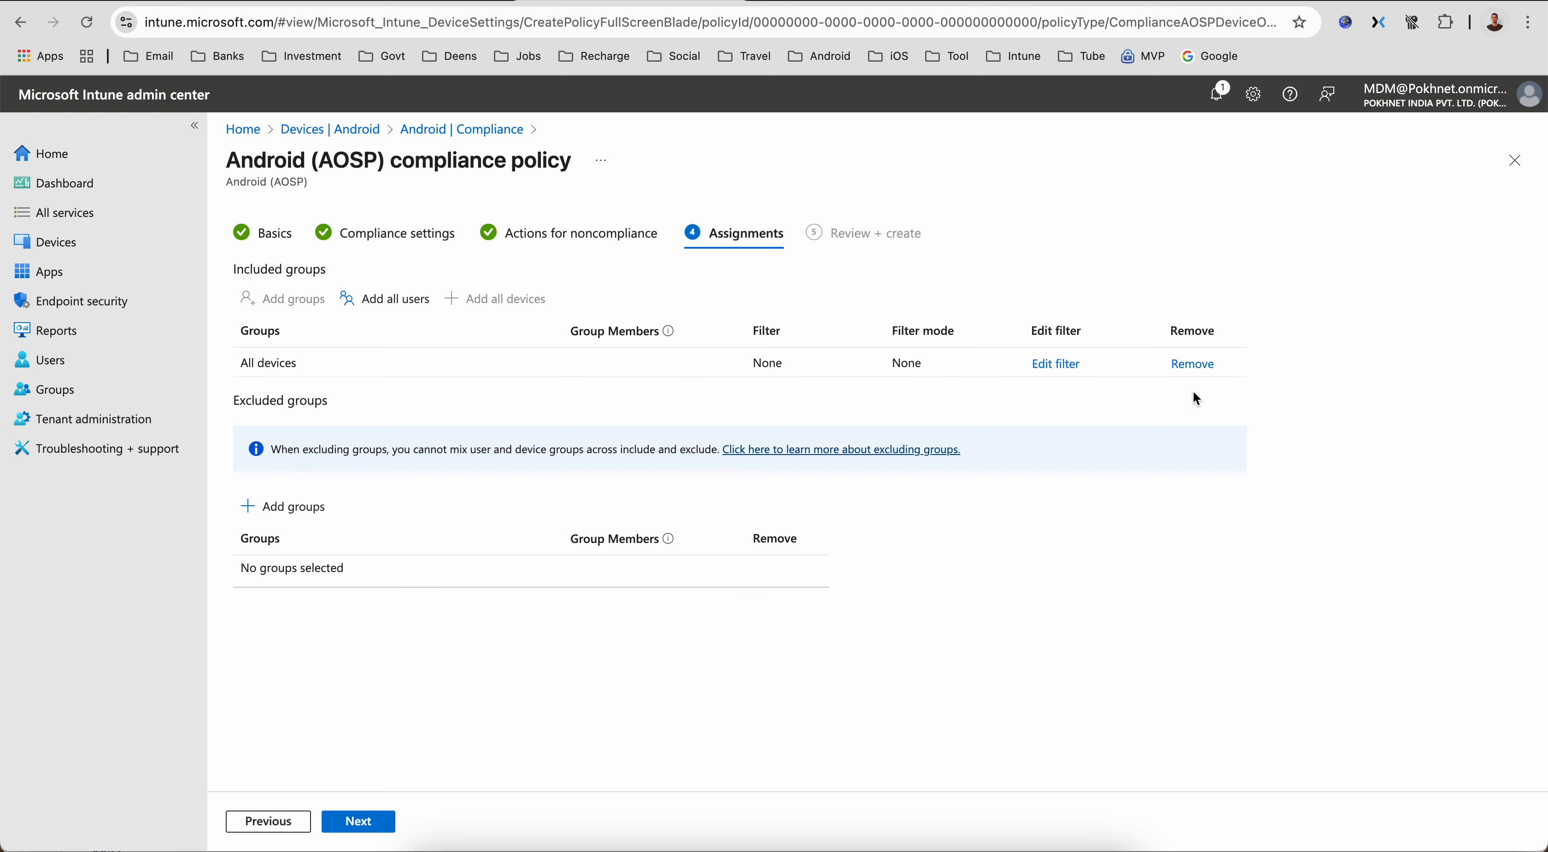
Step: Review the policy summary and create the AOSP Compliance Policy
click(366, 832)
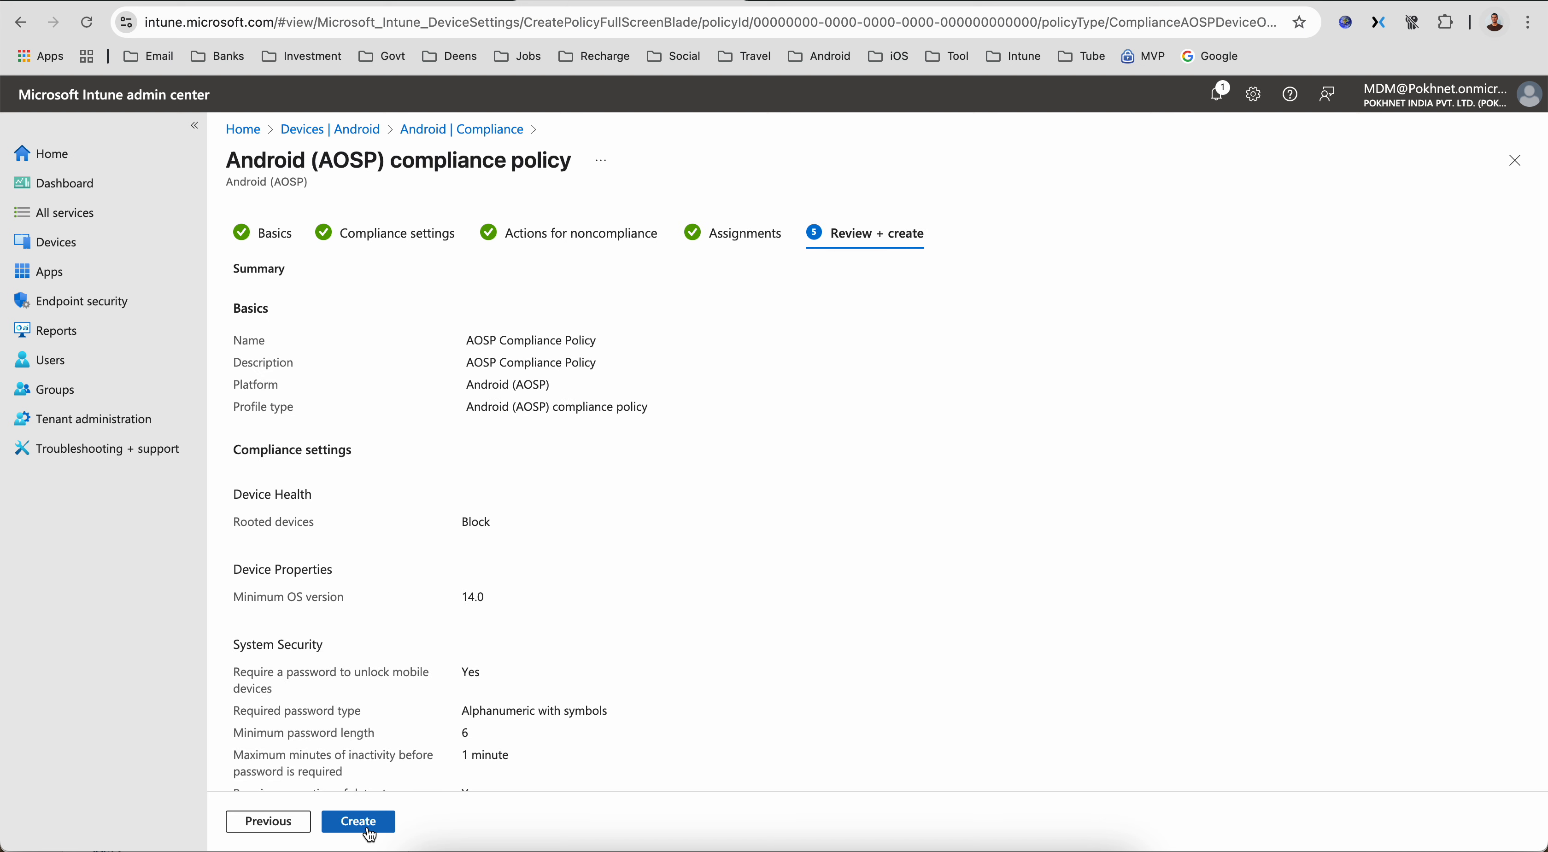
scroll(653, 622, down, 8)
click(387, 833)
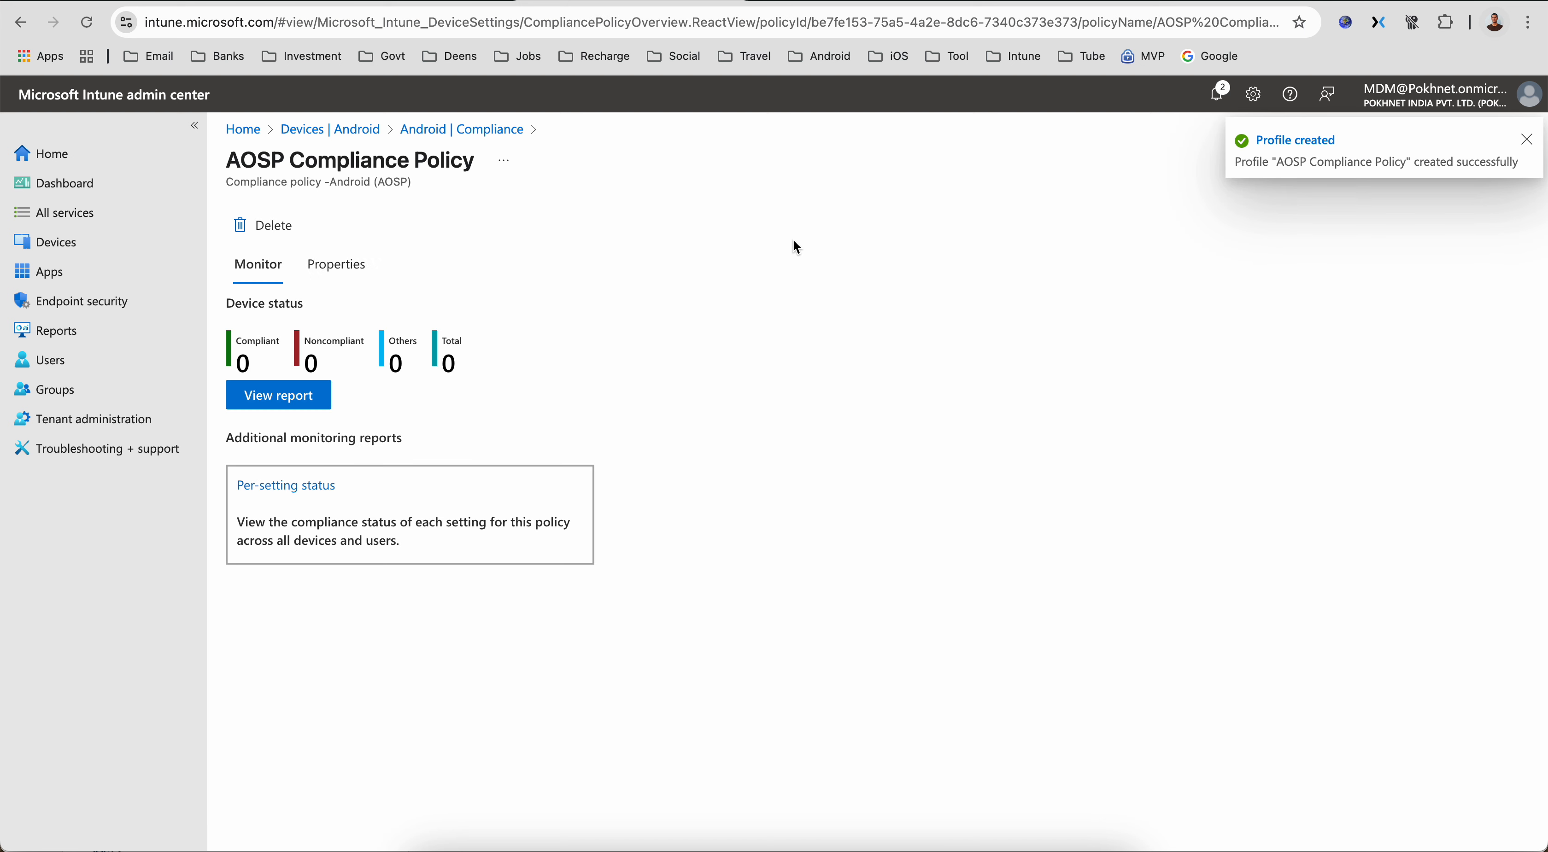
Step: Return to the Android compliance policy list, refresh it and widen the Policy type column
click(473, 131)
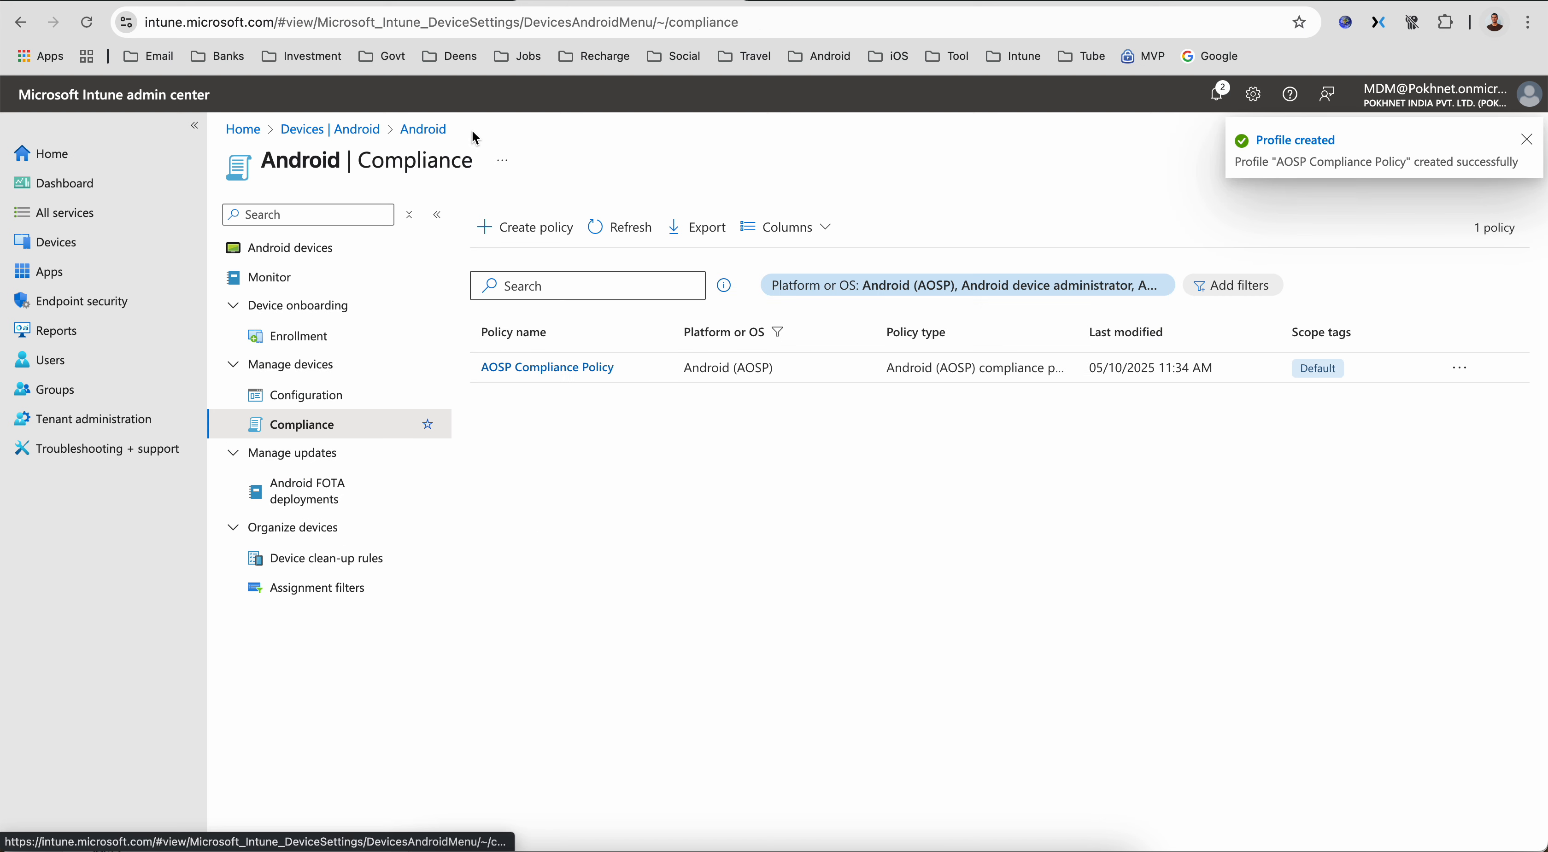
click(619, 230)
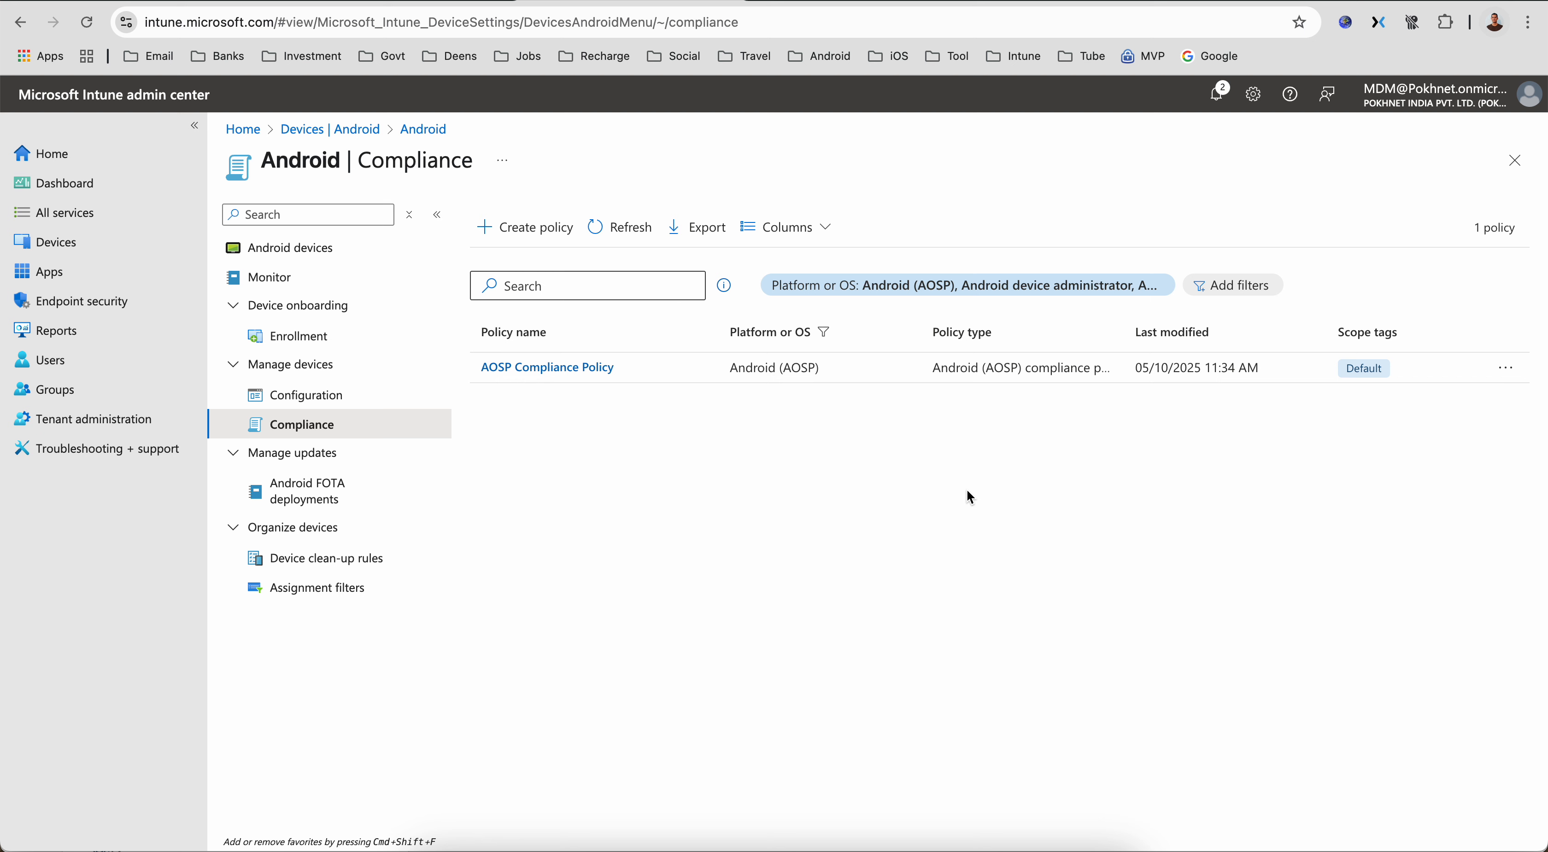
drag(1125, 332, 1170, 324)
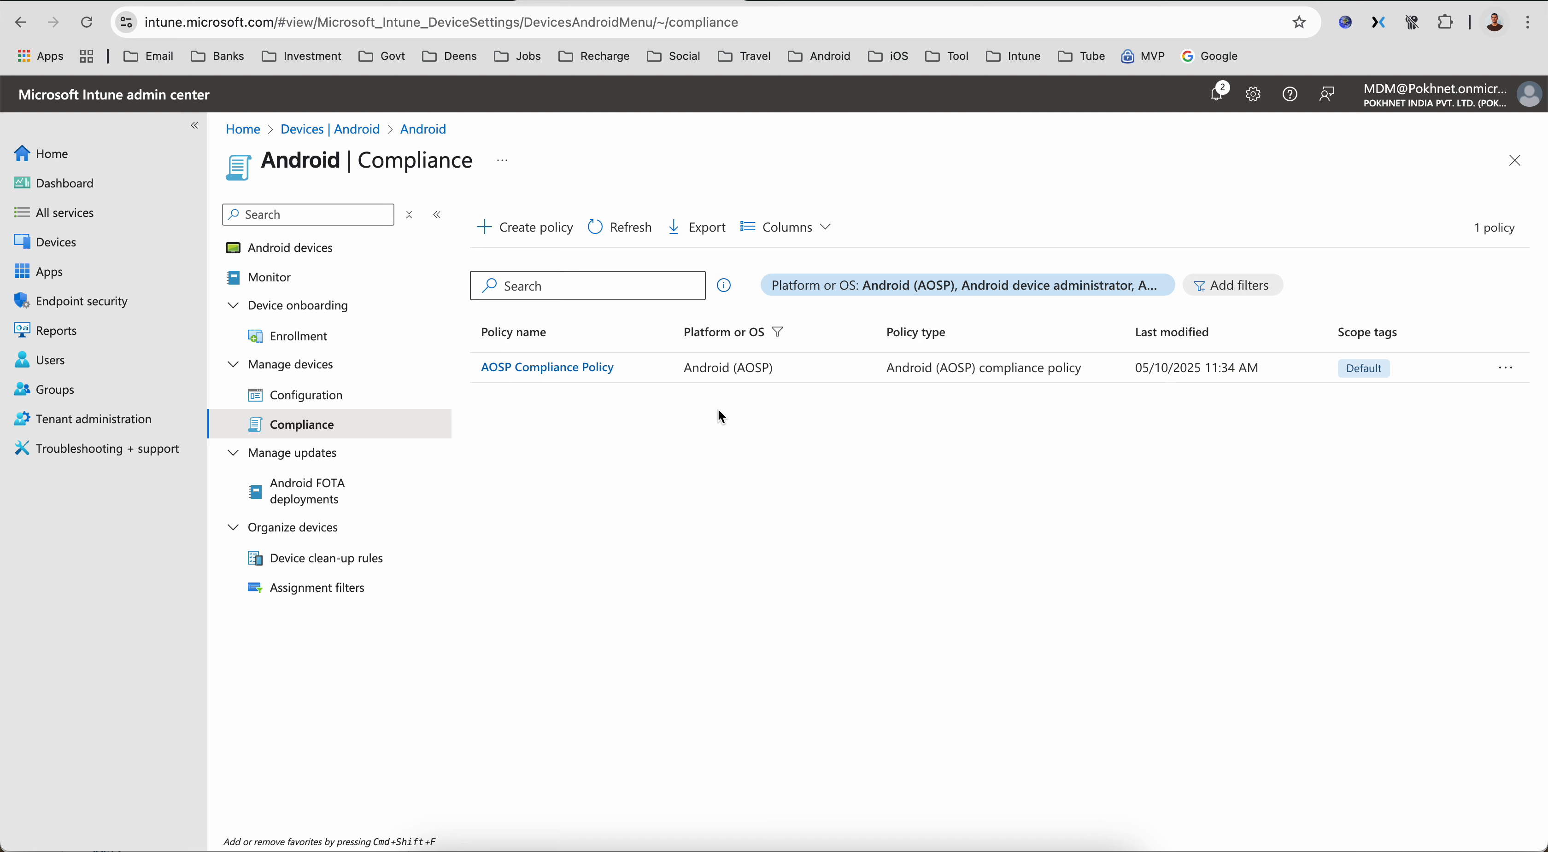
Step: Start a new Android configuration policy for the Android (AOSP) platform using the Device restrictions template
click(373, 397)
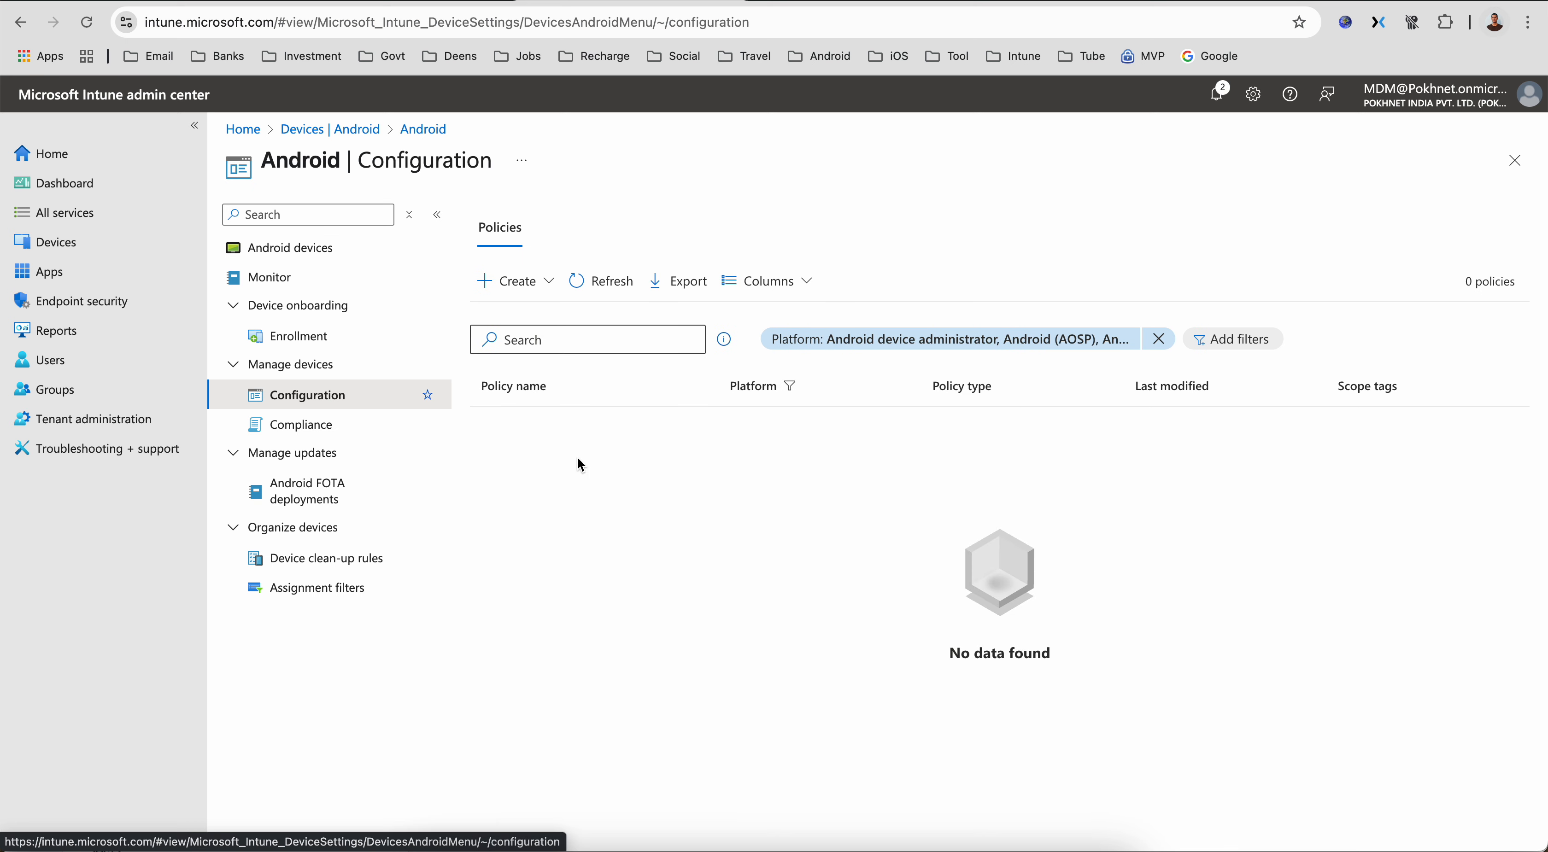
click(541, 281)
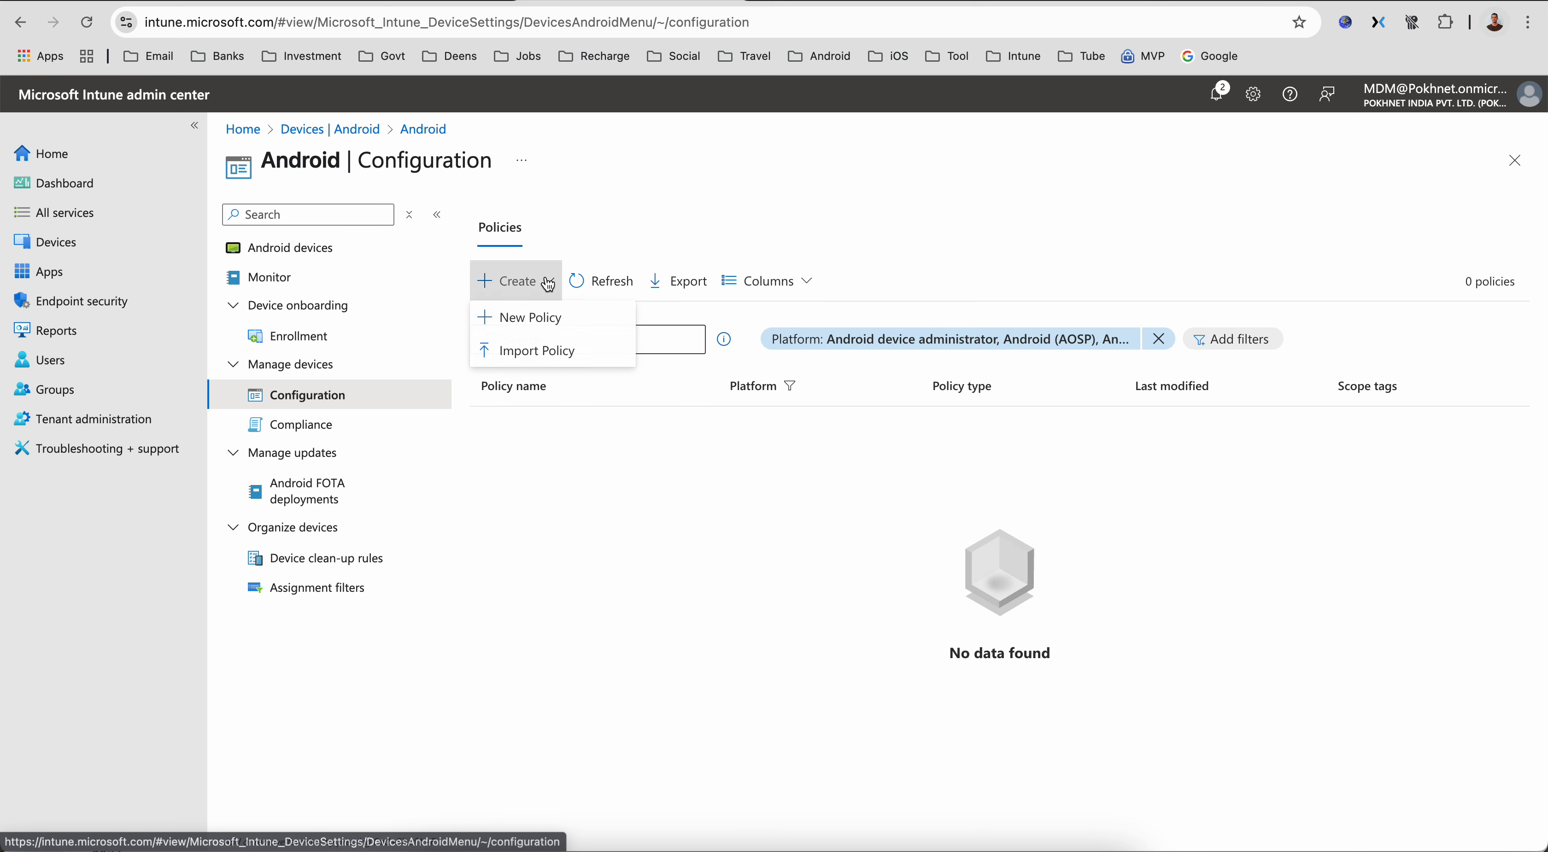
click(552, 326)
click(1173, 223)
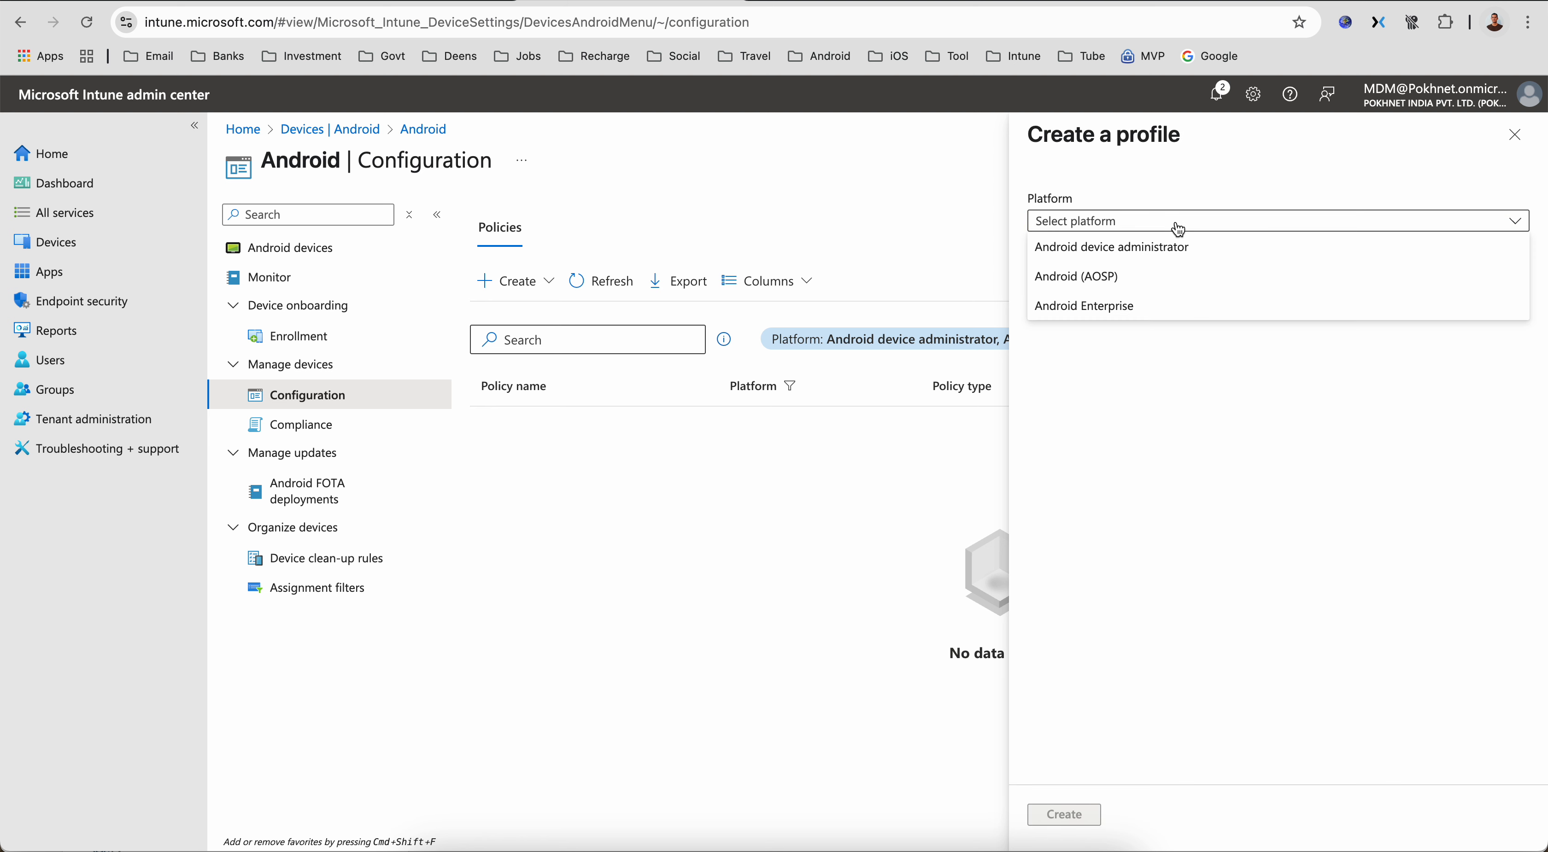
click(1162, 282)
click(1159, 280)
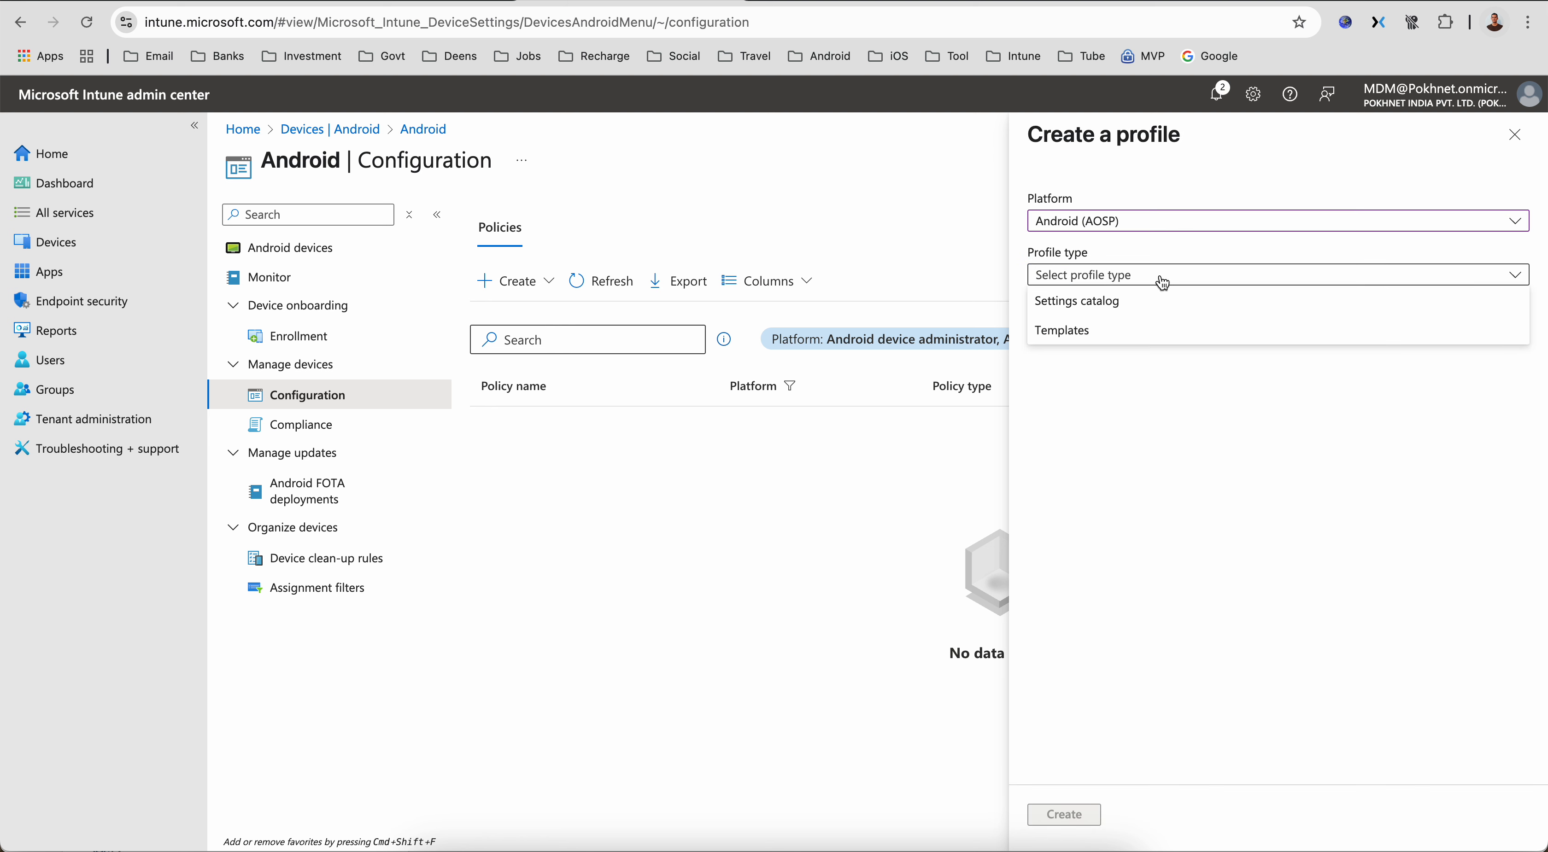
click(1128, 335)
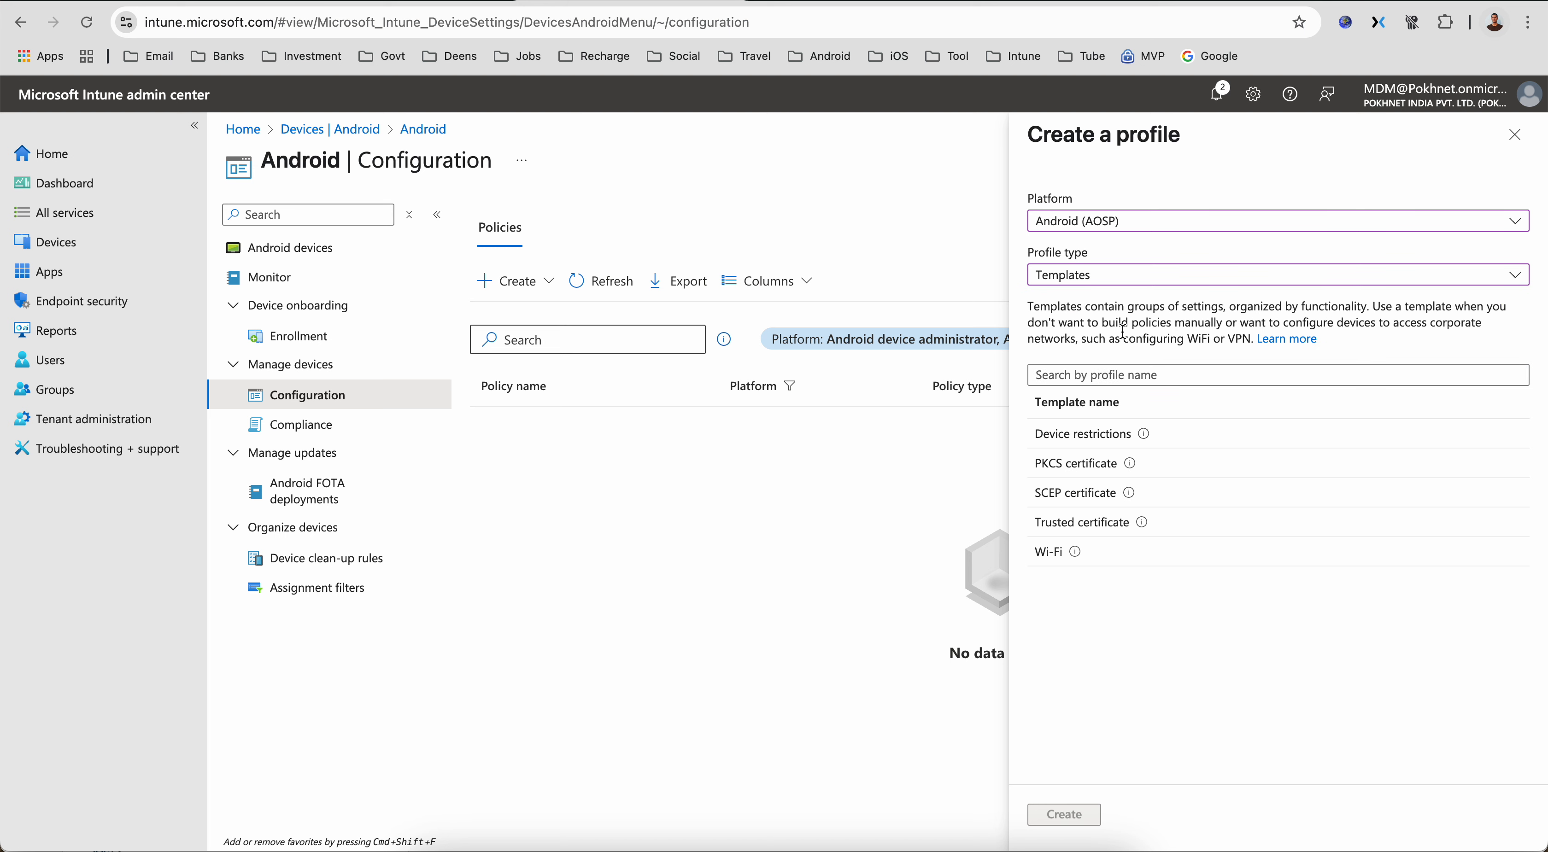
click(1096, 437)
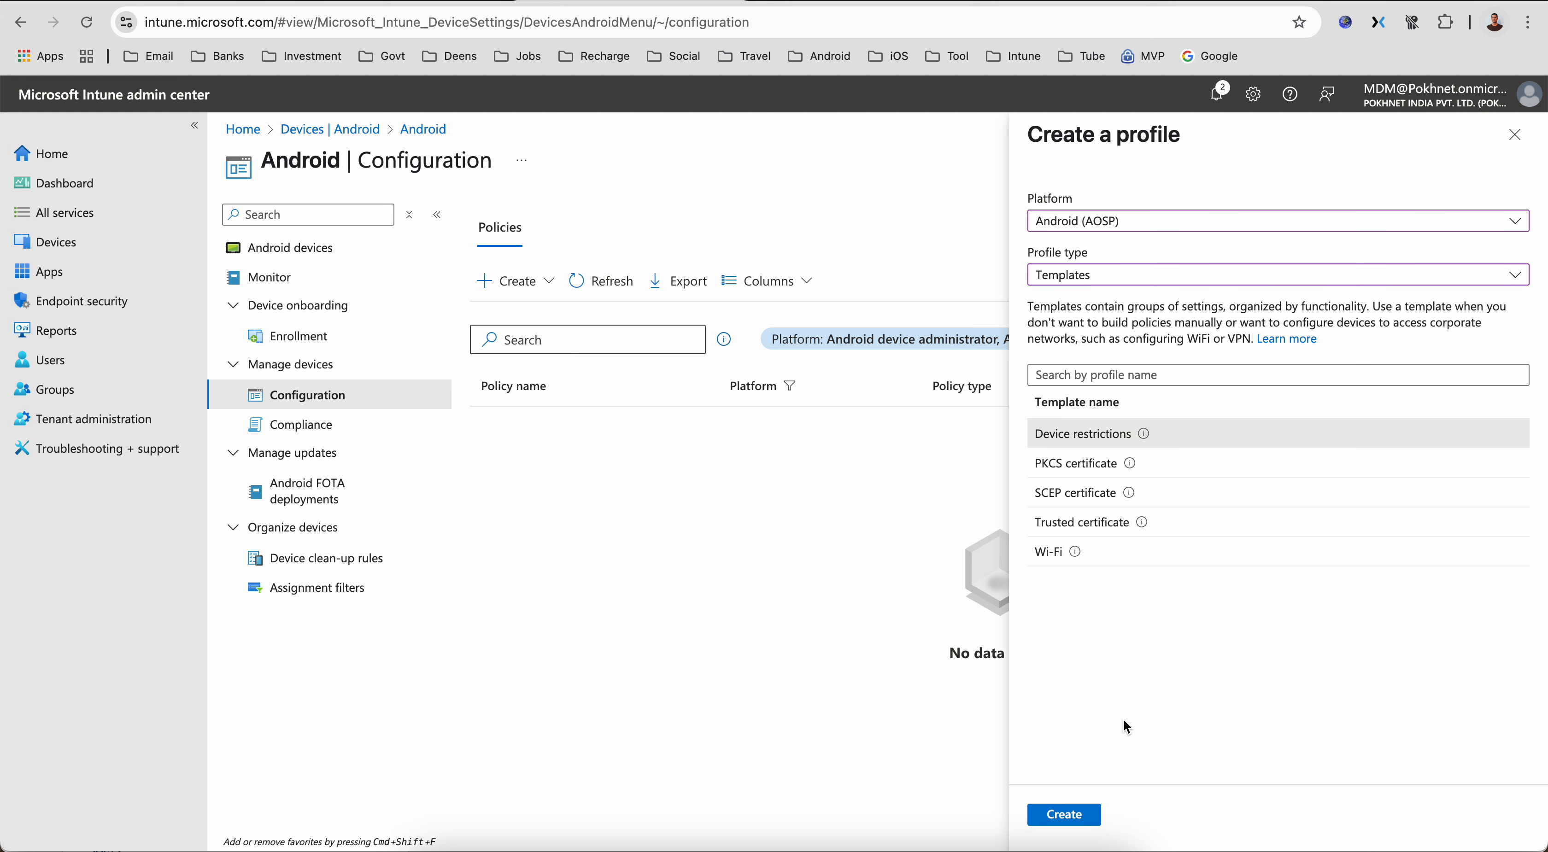
click(1100, 815)
Step: Name the profile "AOSP Config Policy" and copy the name into its description
click(562, 274)
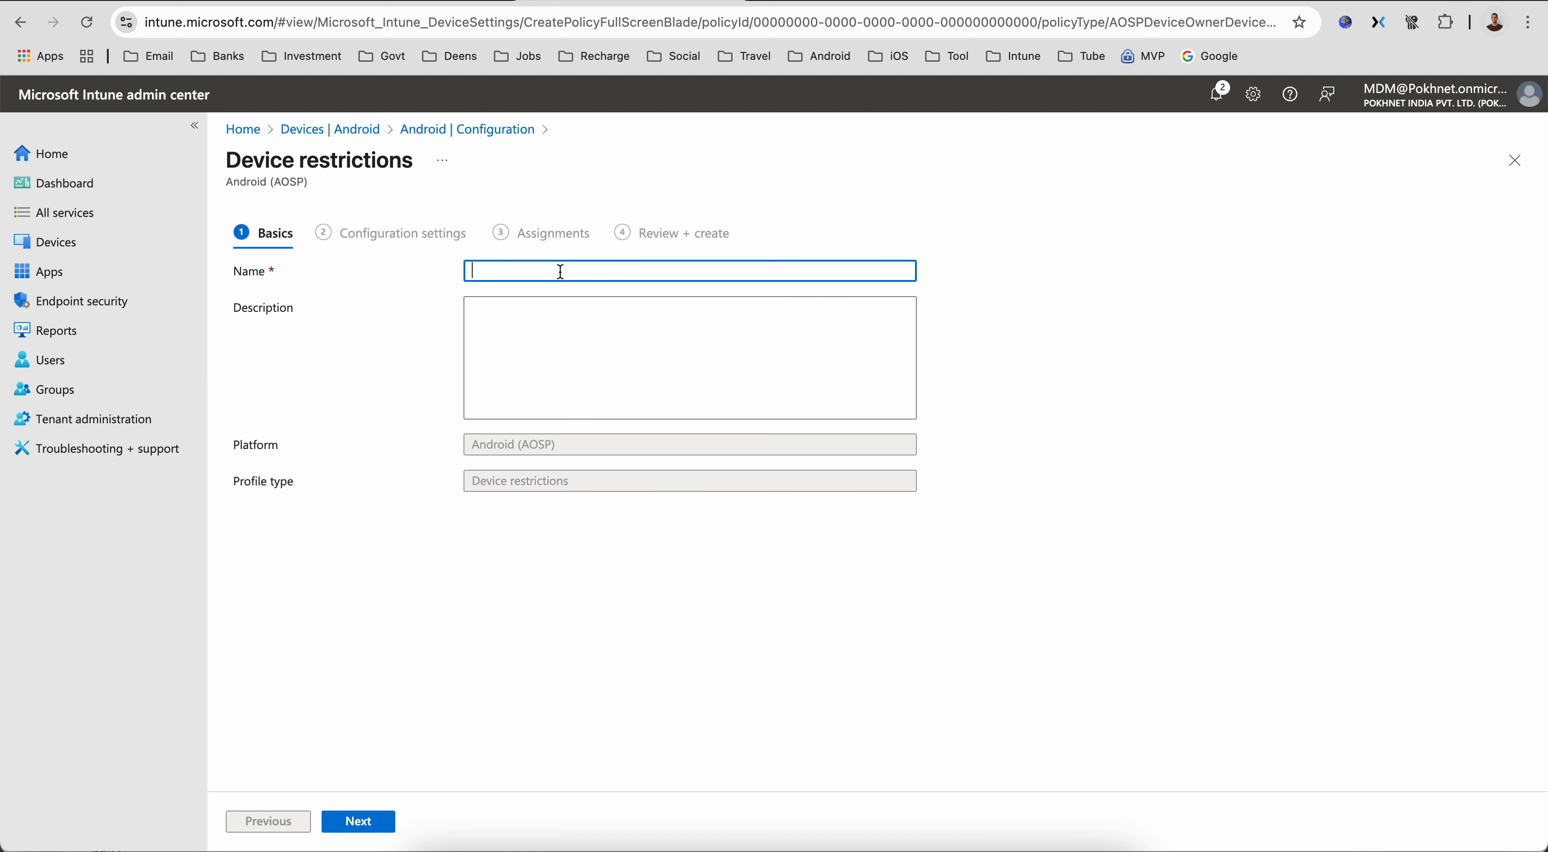
text(AOSP Config Policy)
key(ctrl+a)
key(ctrl+c)
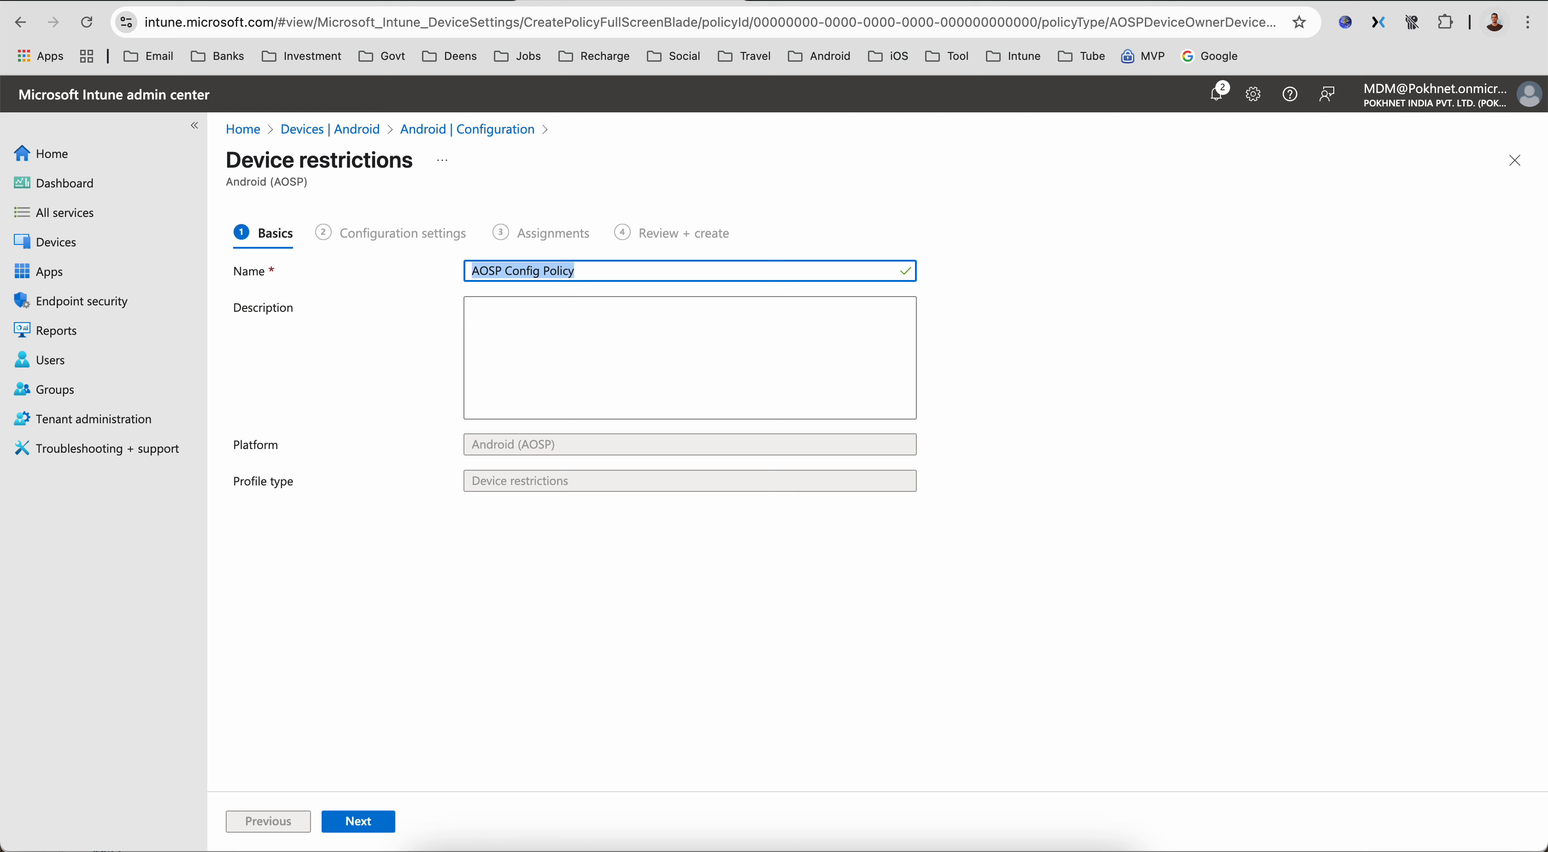
click(567, 327)
key(ctrl+v)
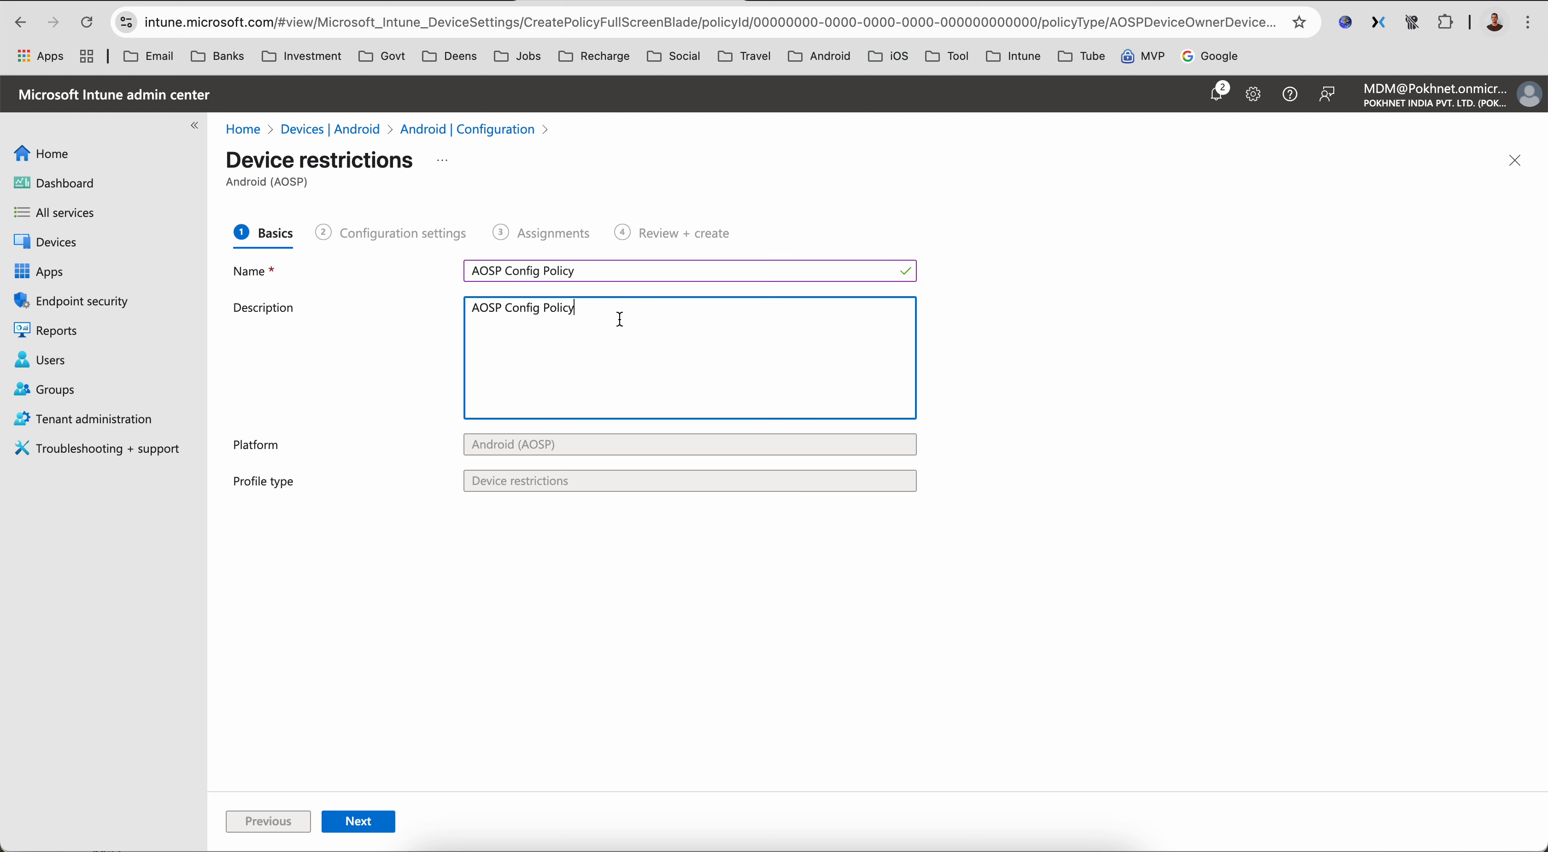
Step: Append "for device restrictions" to the profile description and continue to the configuration settings
text(for device restriciton)
key(BackSpace)
key(BackSpace)
key(BackSpace)
key(BackSpace)
text(tions)
click(379, 821)
Step: In the Device password settings, require Alphanumeric with symbols and set the minimum password length to 6
click(258, 289)
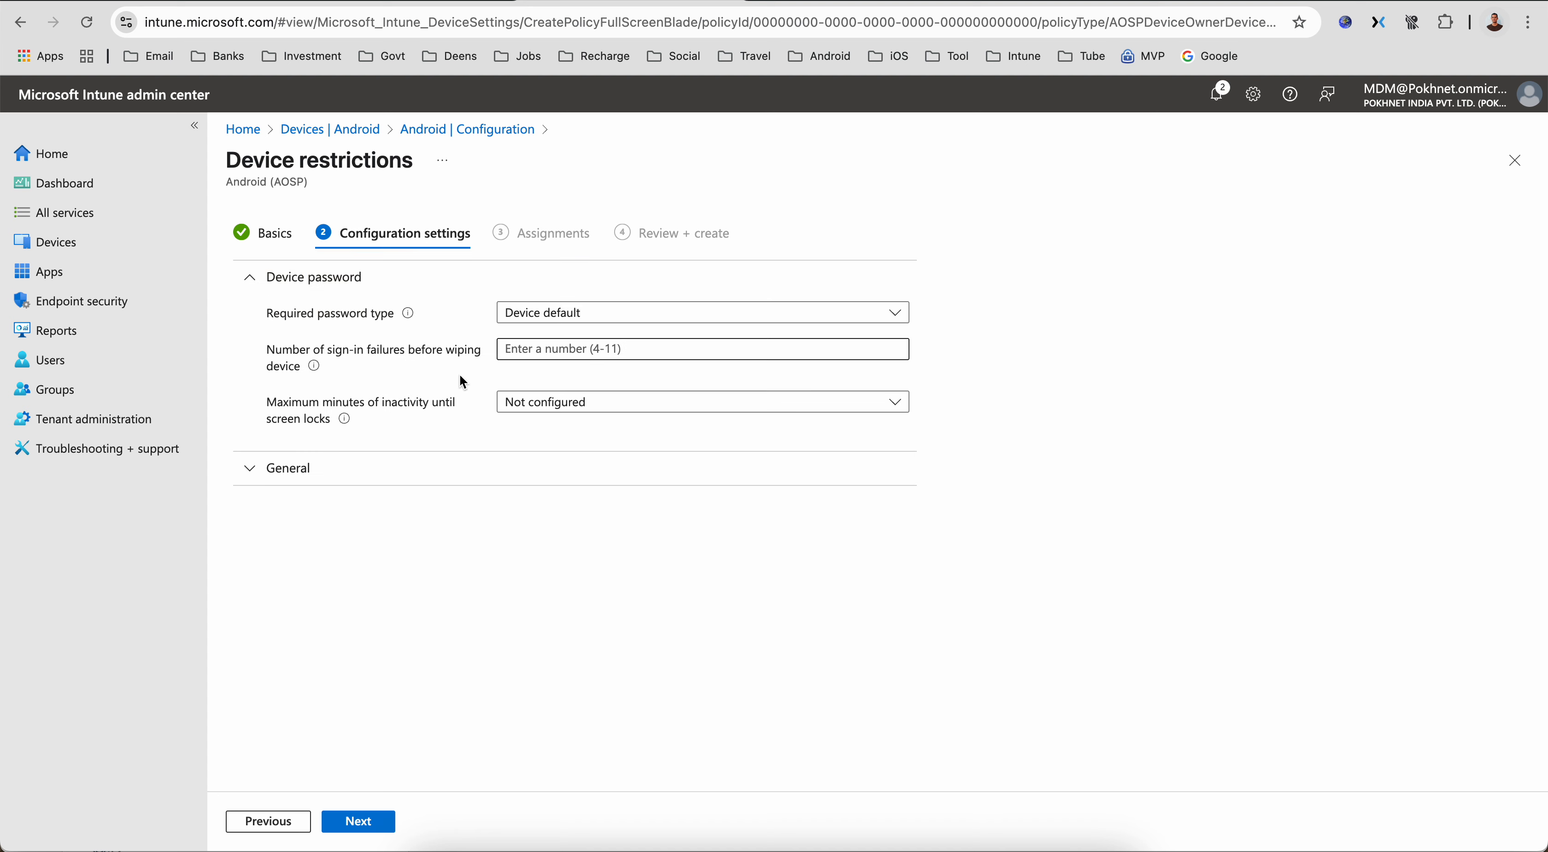
click(600, 322)
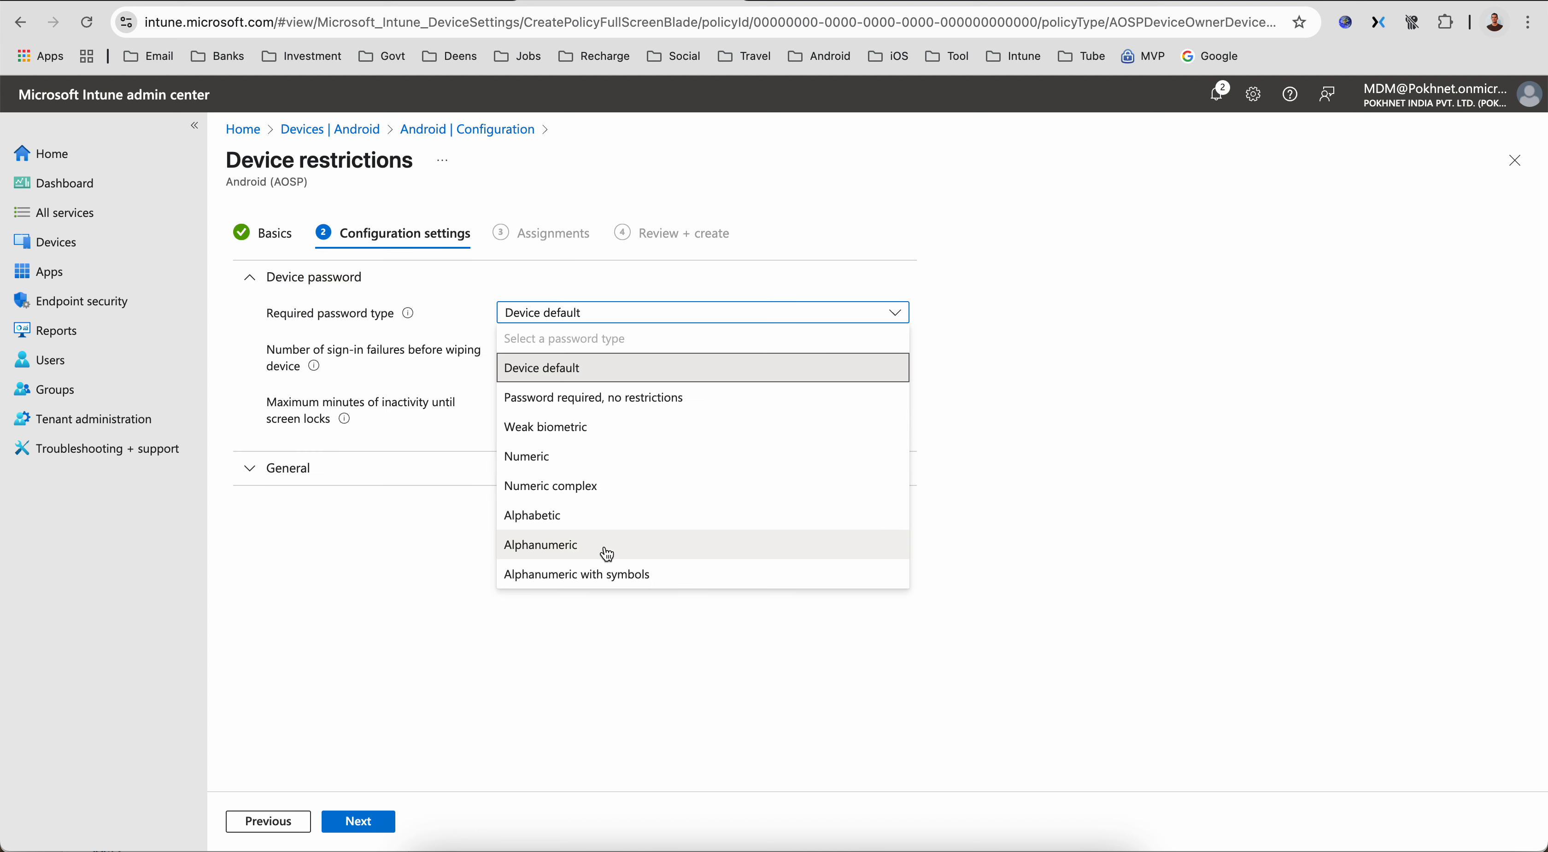
click(604, 574)
click(622, 351)
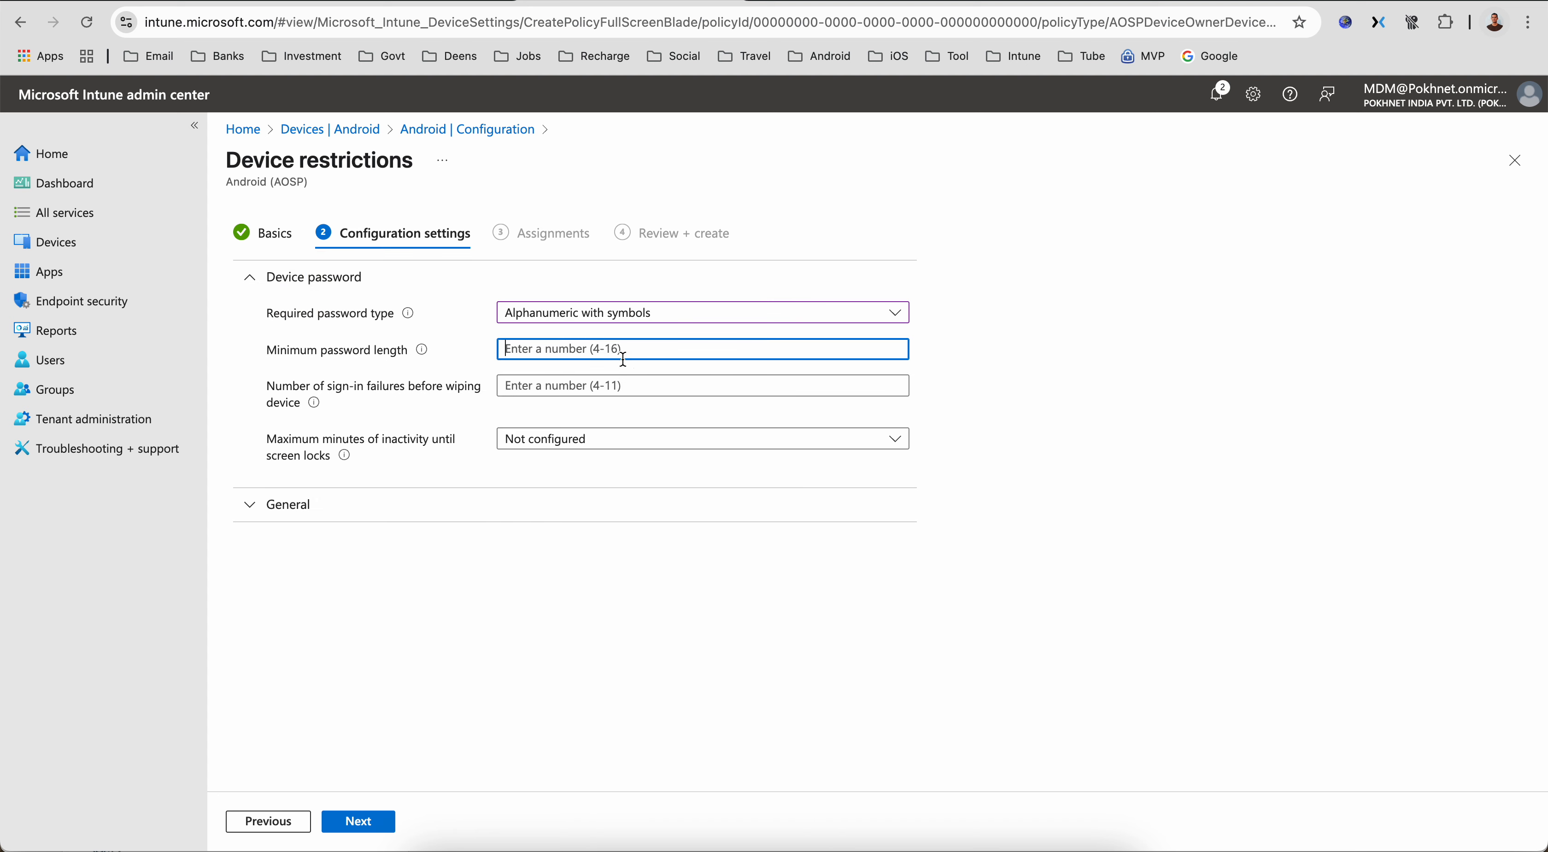
text(6)
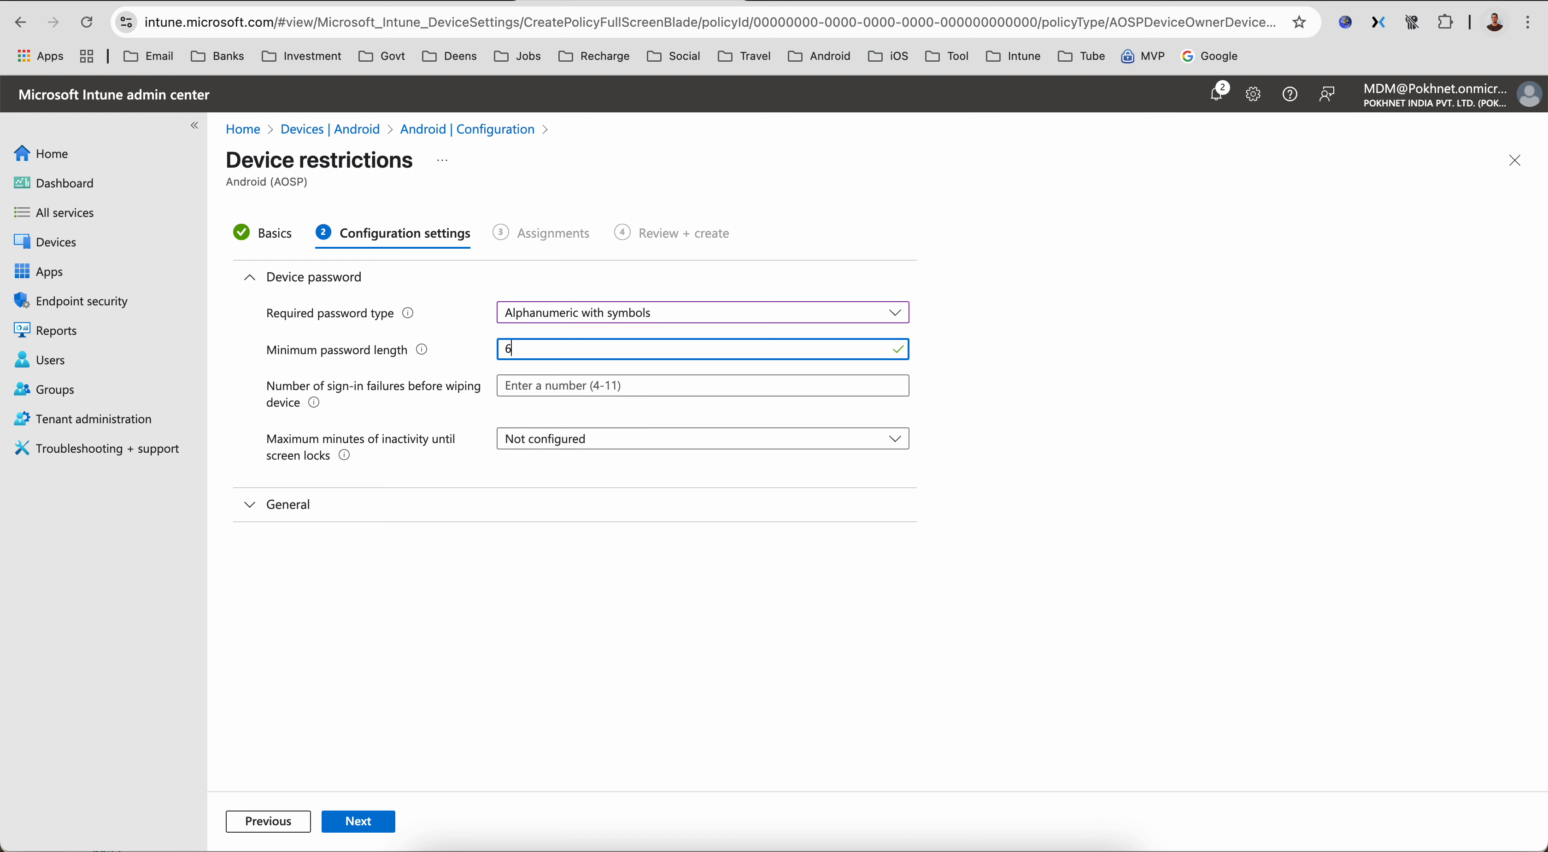
Step: Set the number of sign-in failures before wiping to 10 and the maximum inactivity until screen lock to 1 minute
click(608, 385)
text(10)
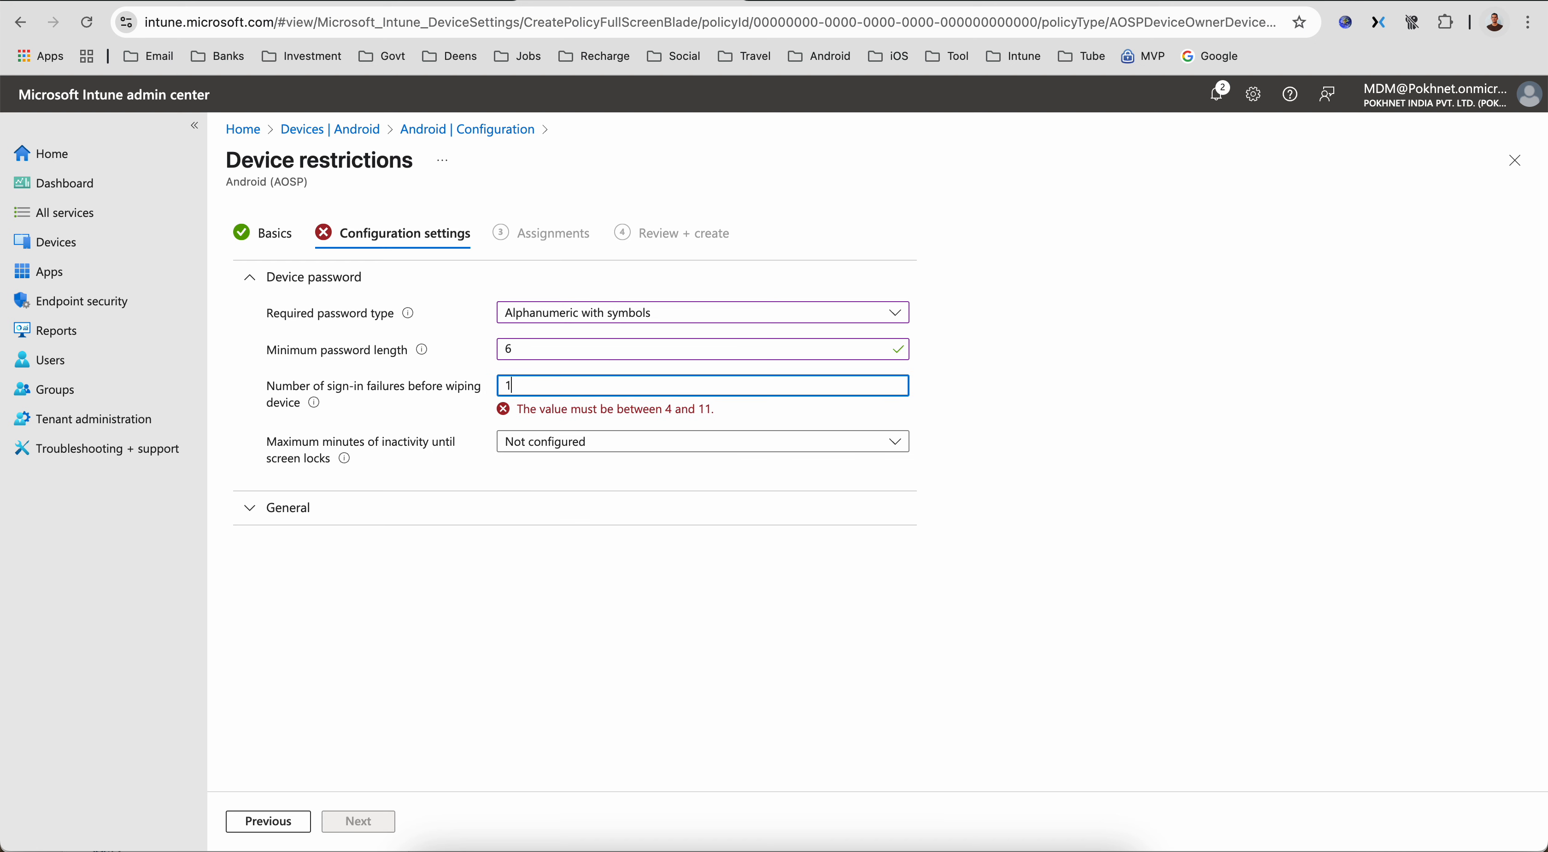
click(604, 439)
click(577, 493)
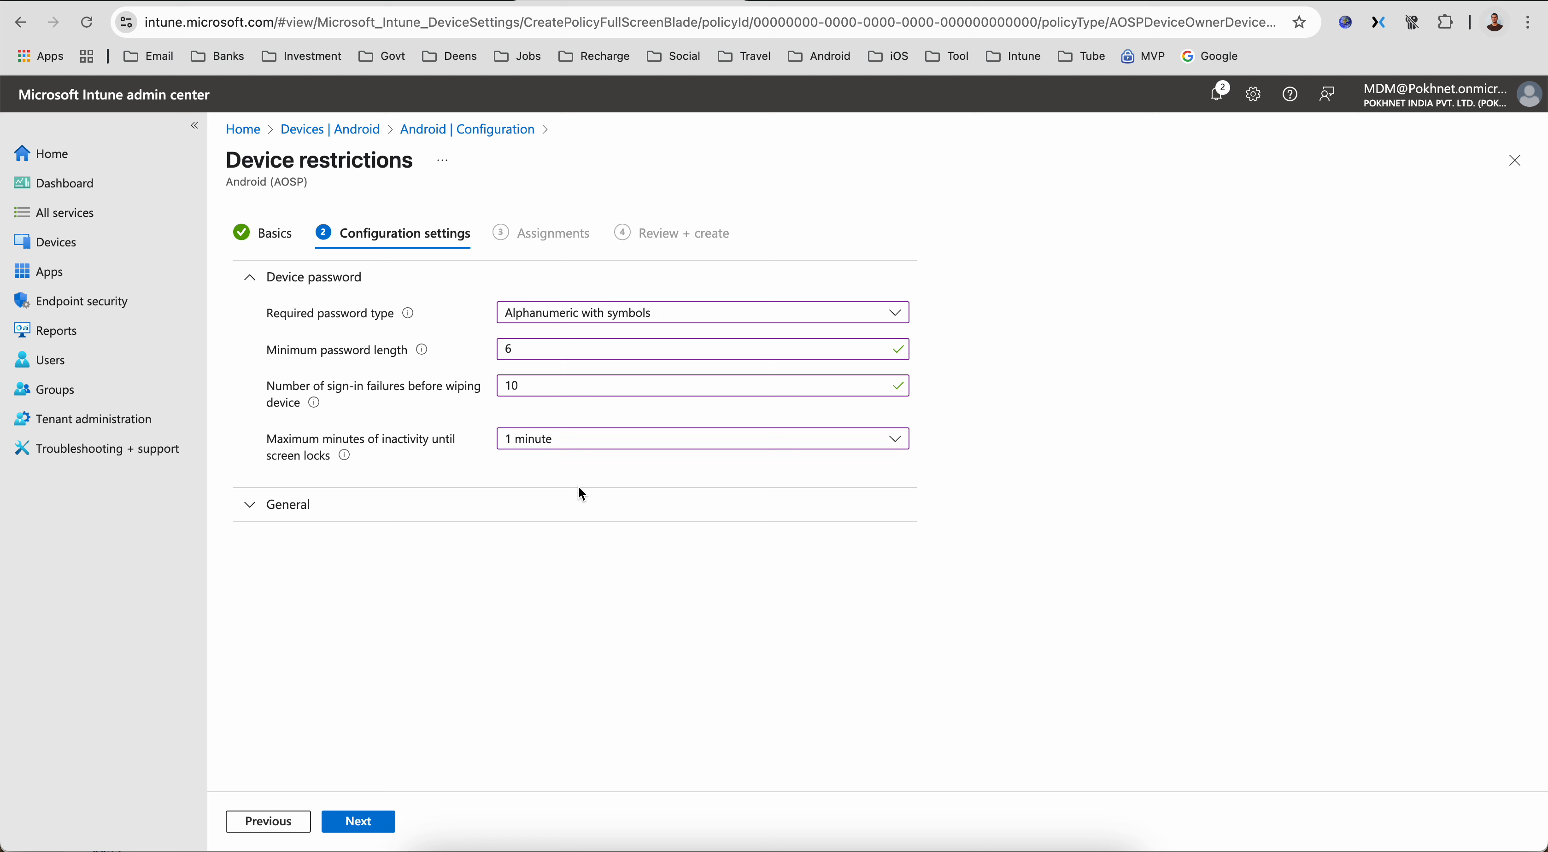
Step: In the General restrictions, set Block screen capture and Block USB file transfer to Yes
click(255, 505)
scroll(568, 520, down, 3)
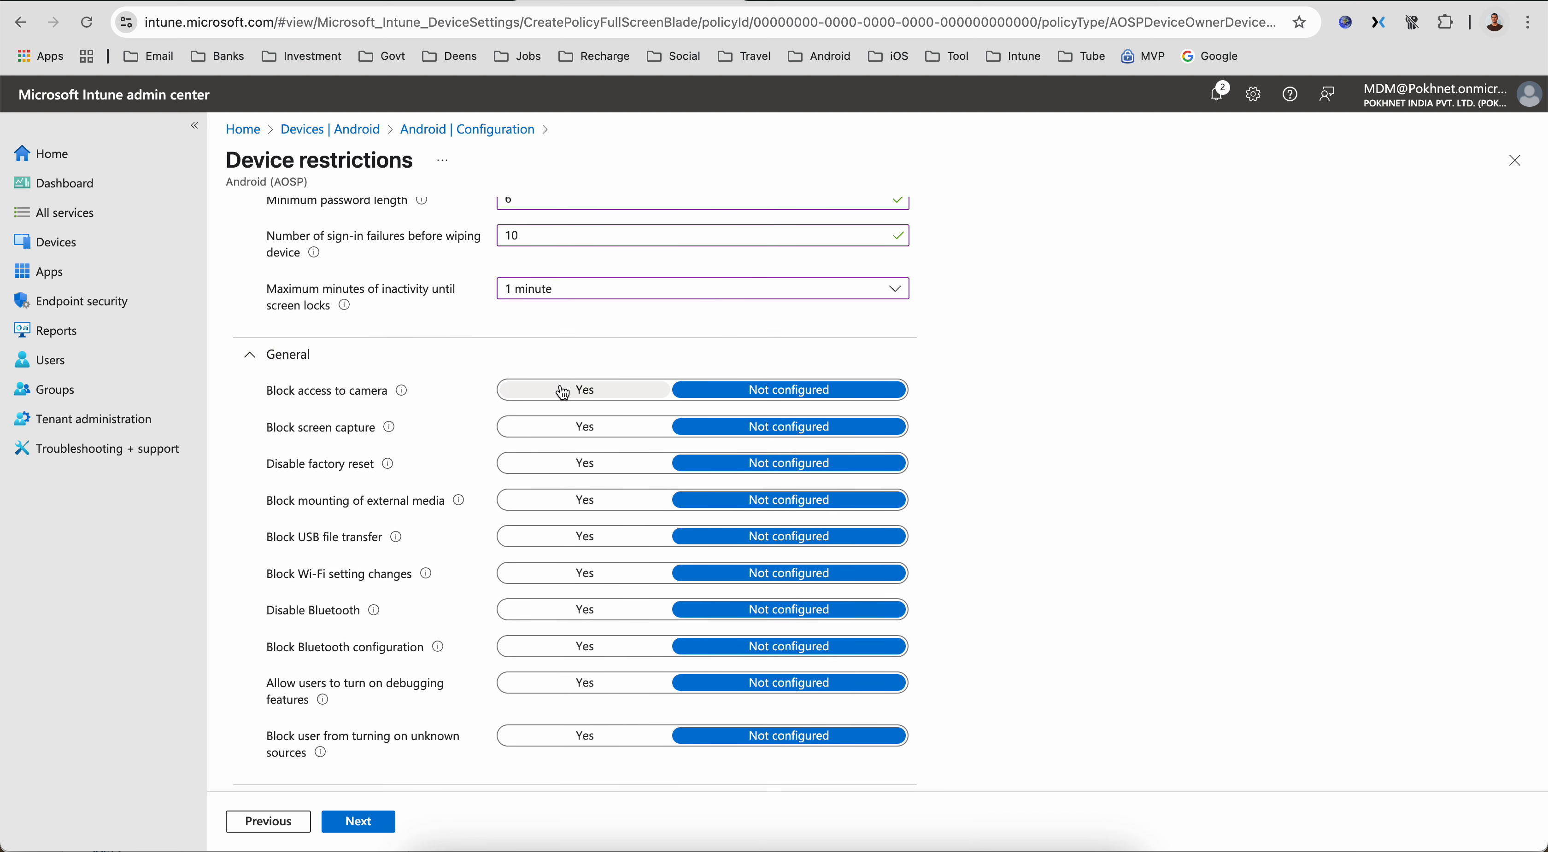
click(556, 434)
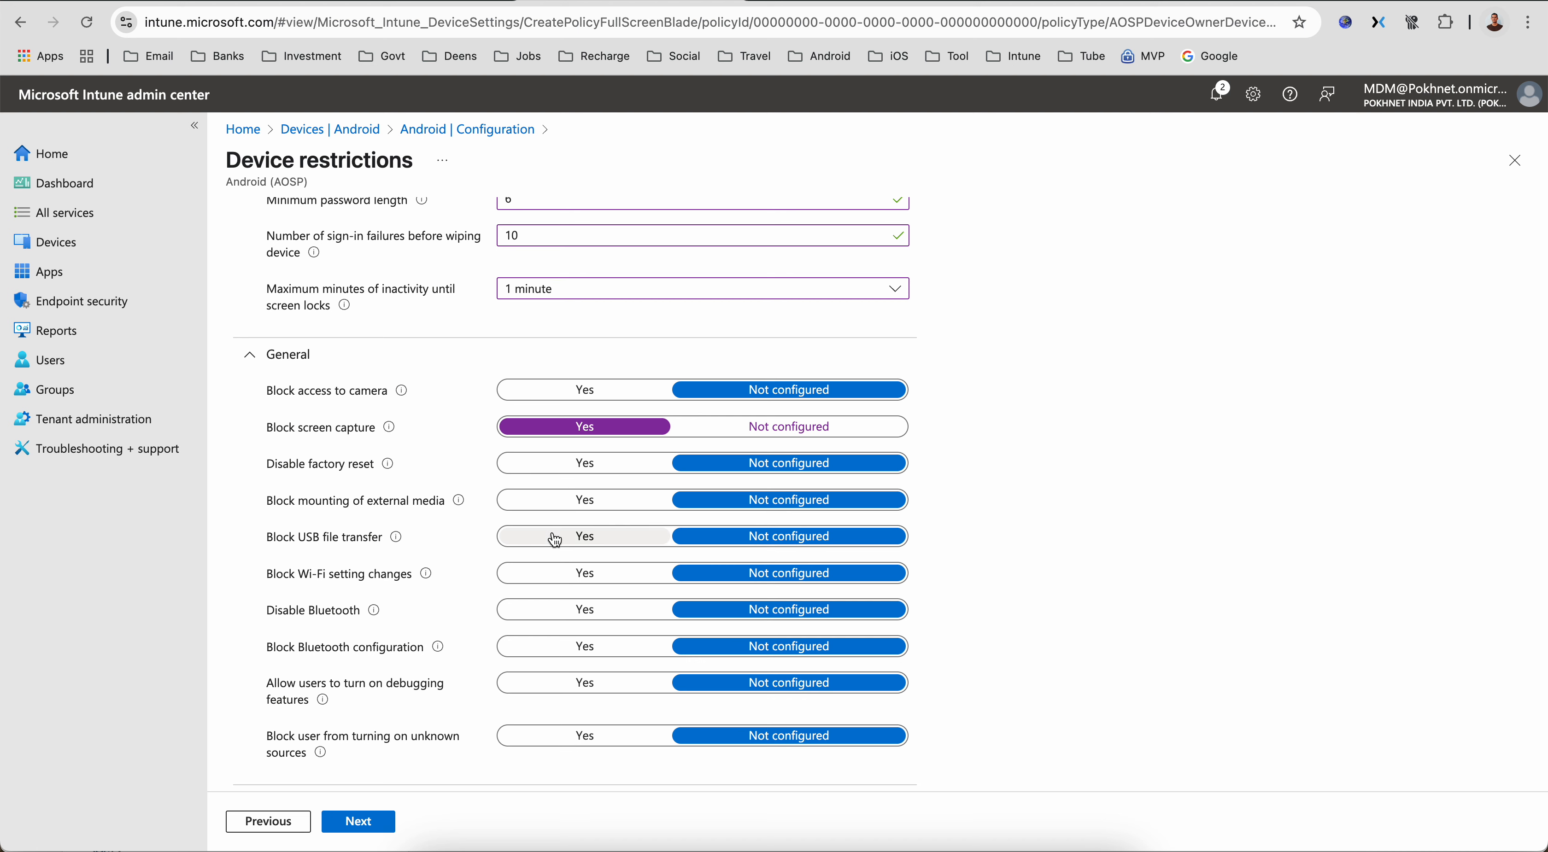
click(574, 540)
Step: Disable Bluetooth, block Bluetooth configuration, allow debugging features, block turning on unknown sources, and continue to the assignments
scroll(574, 544, down, 1)
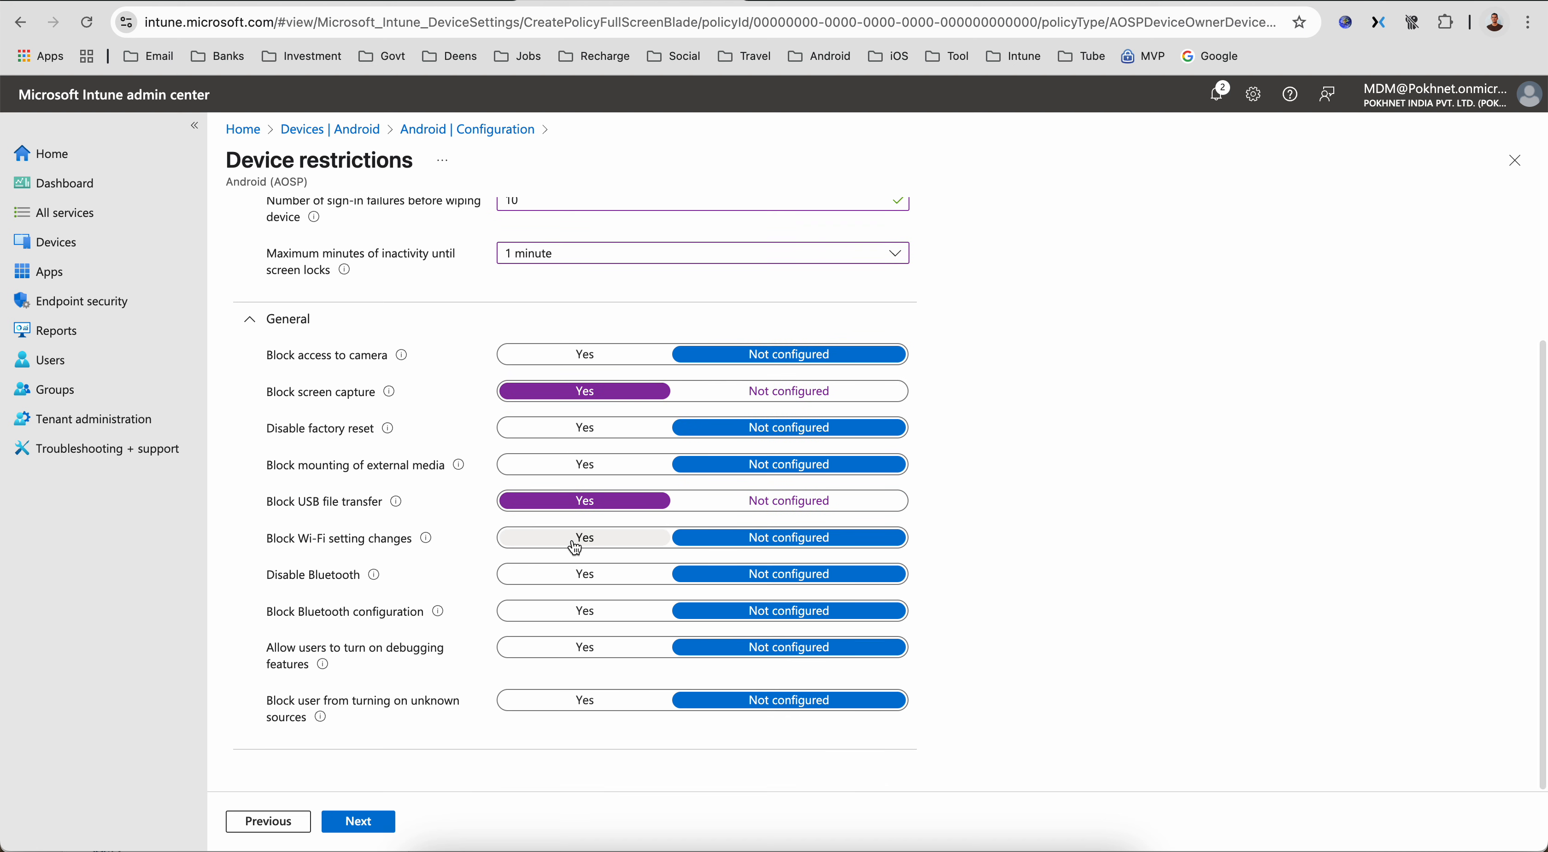
click(580, 576)
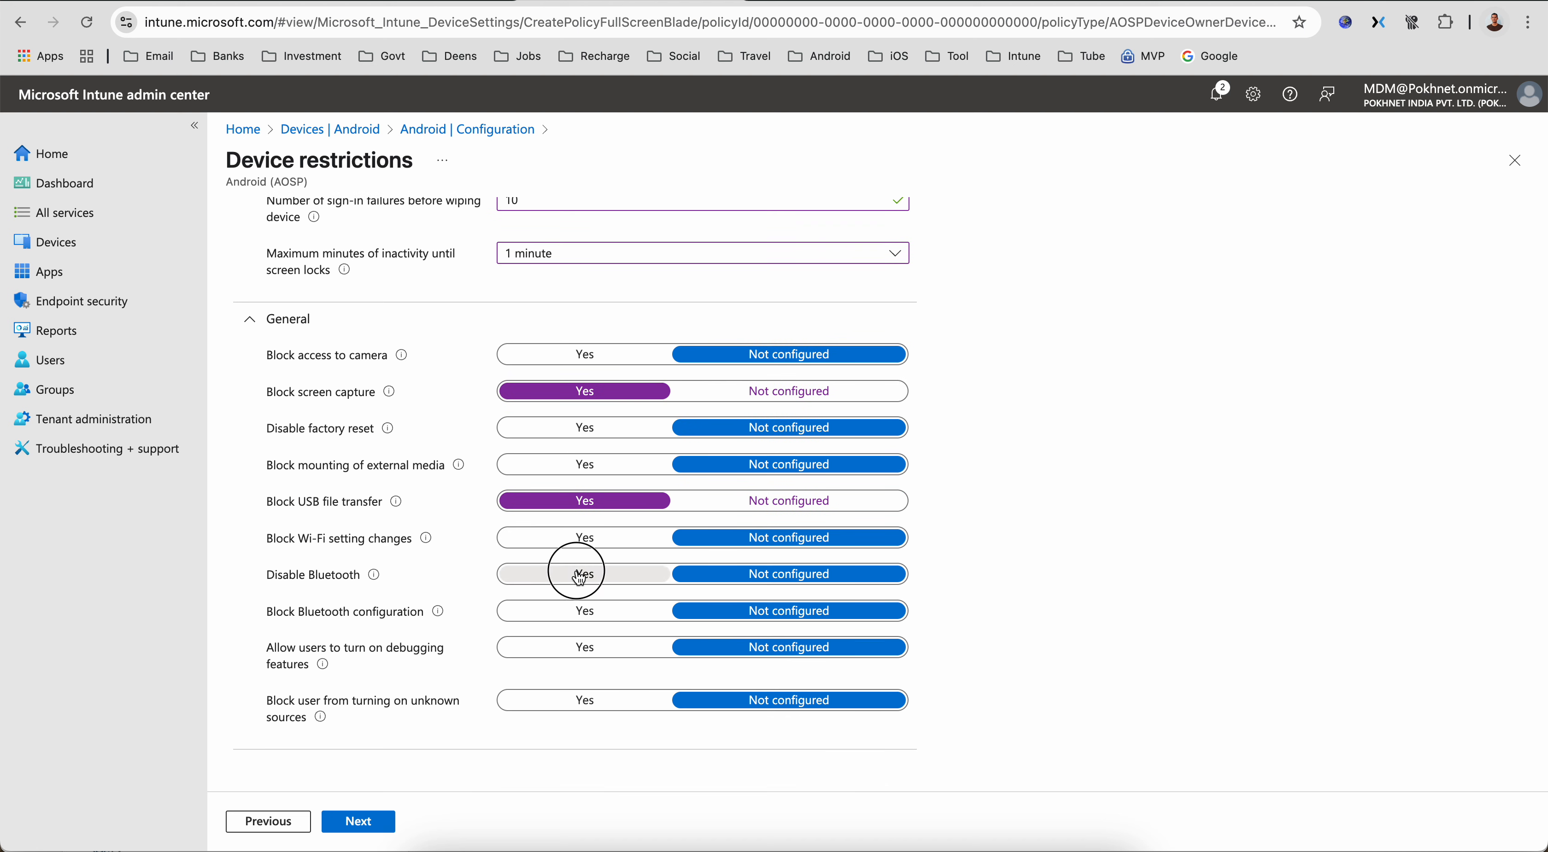
click(580, 612)
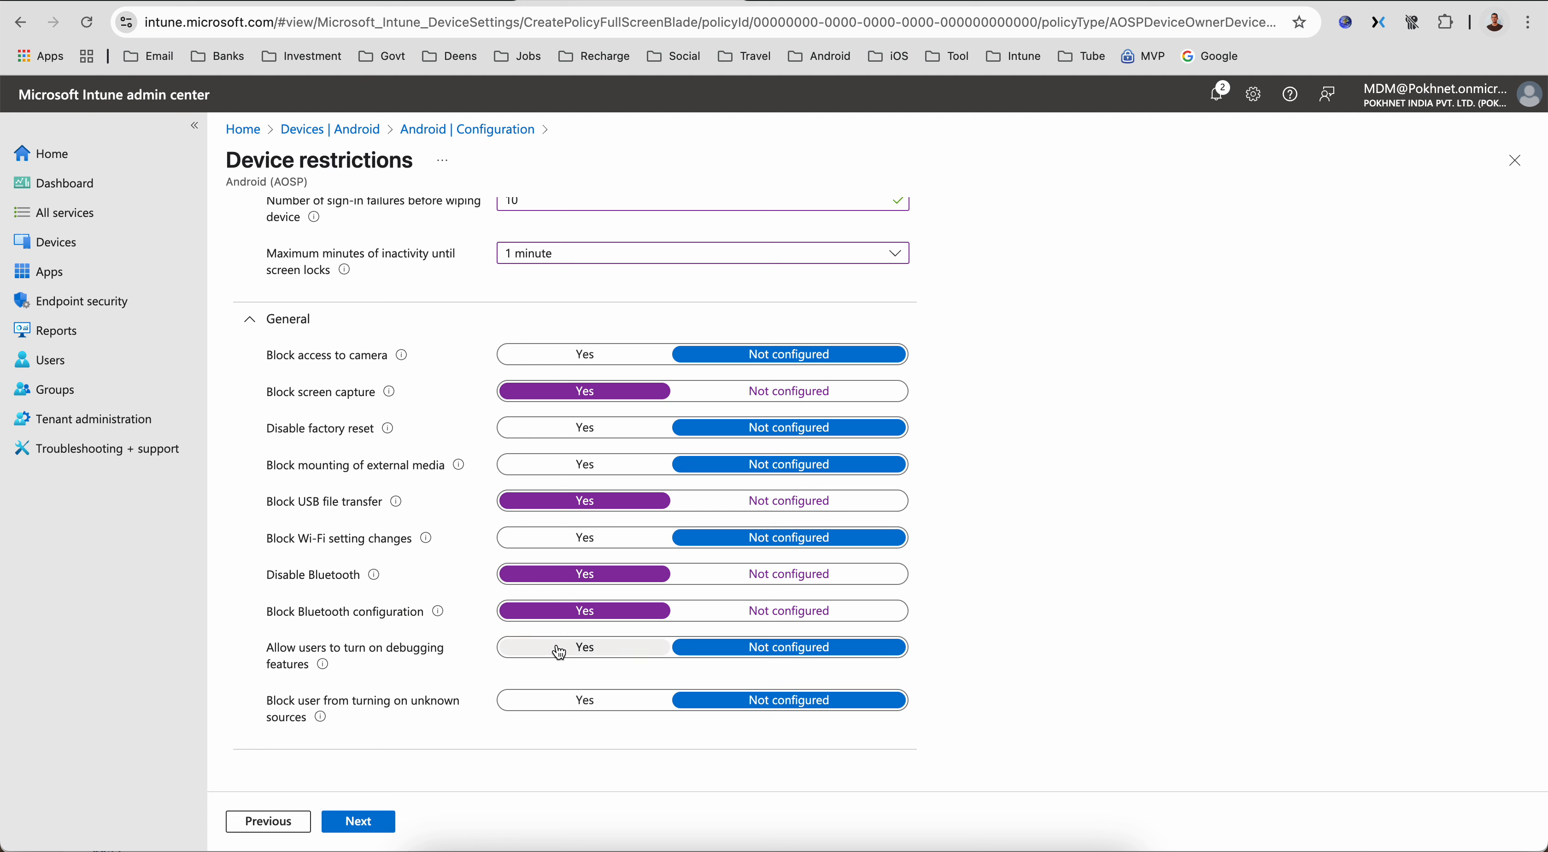
click(580, 648)
click(532, 703)
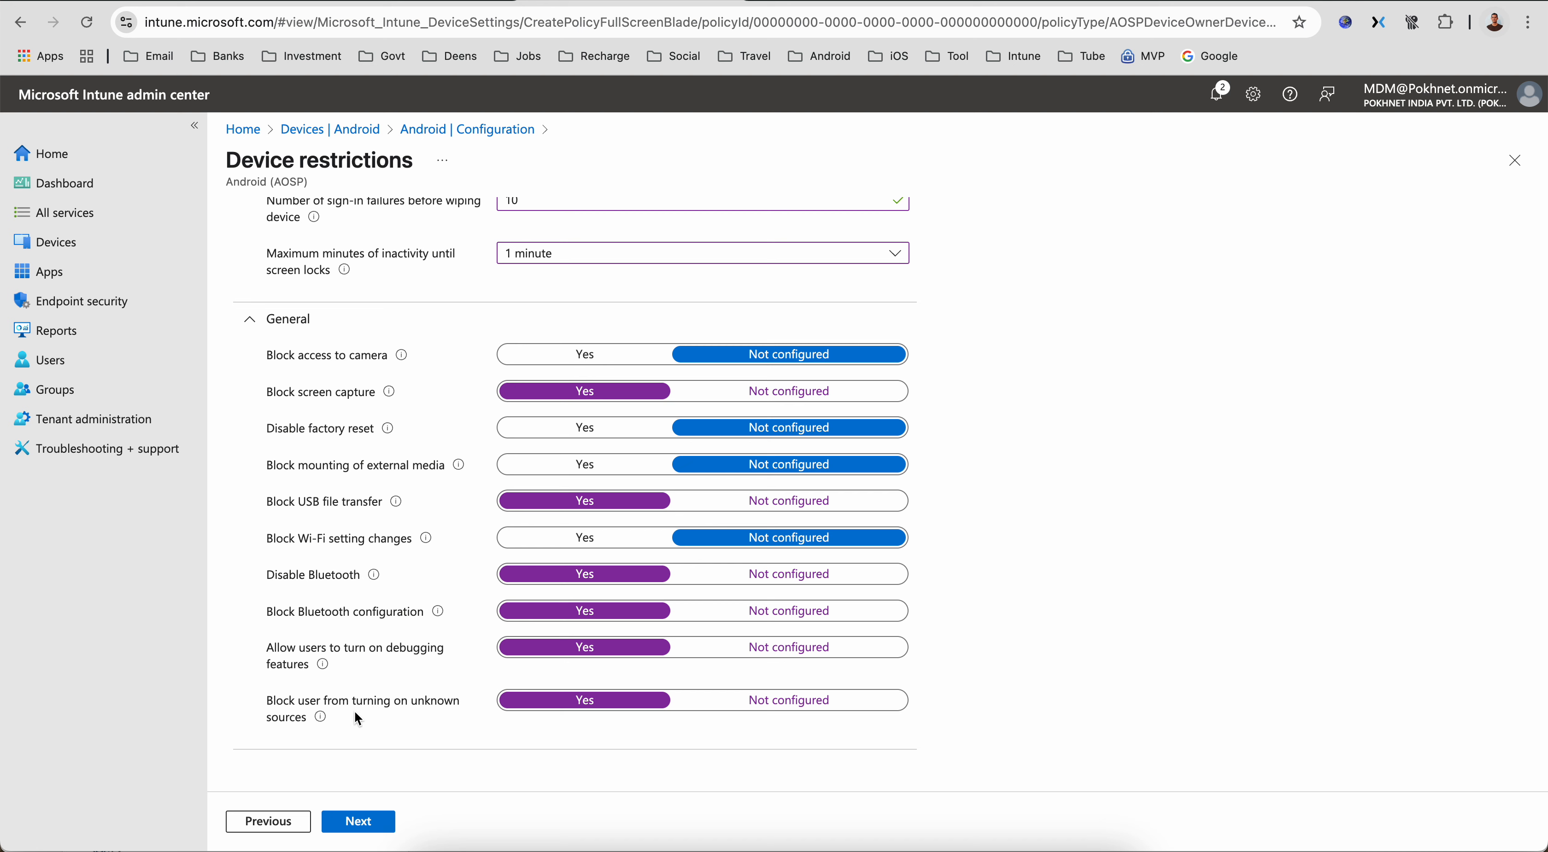
mouse_move(325, 720)
click(381, 827)
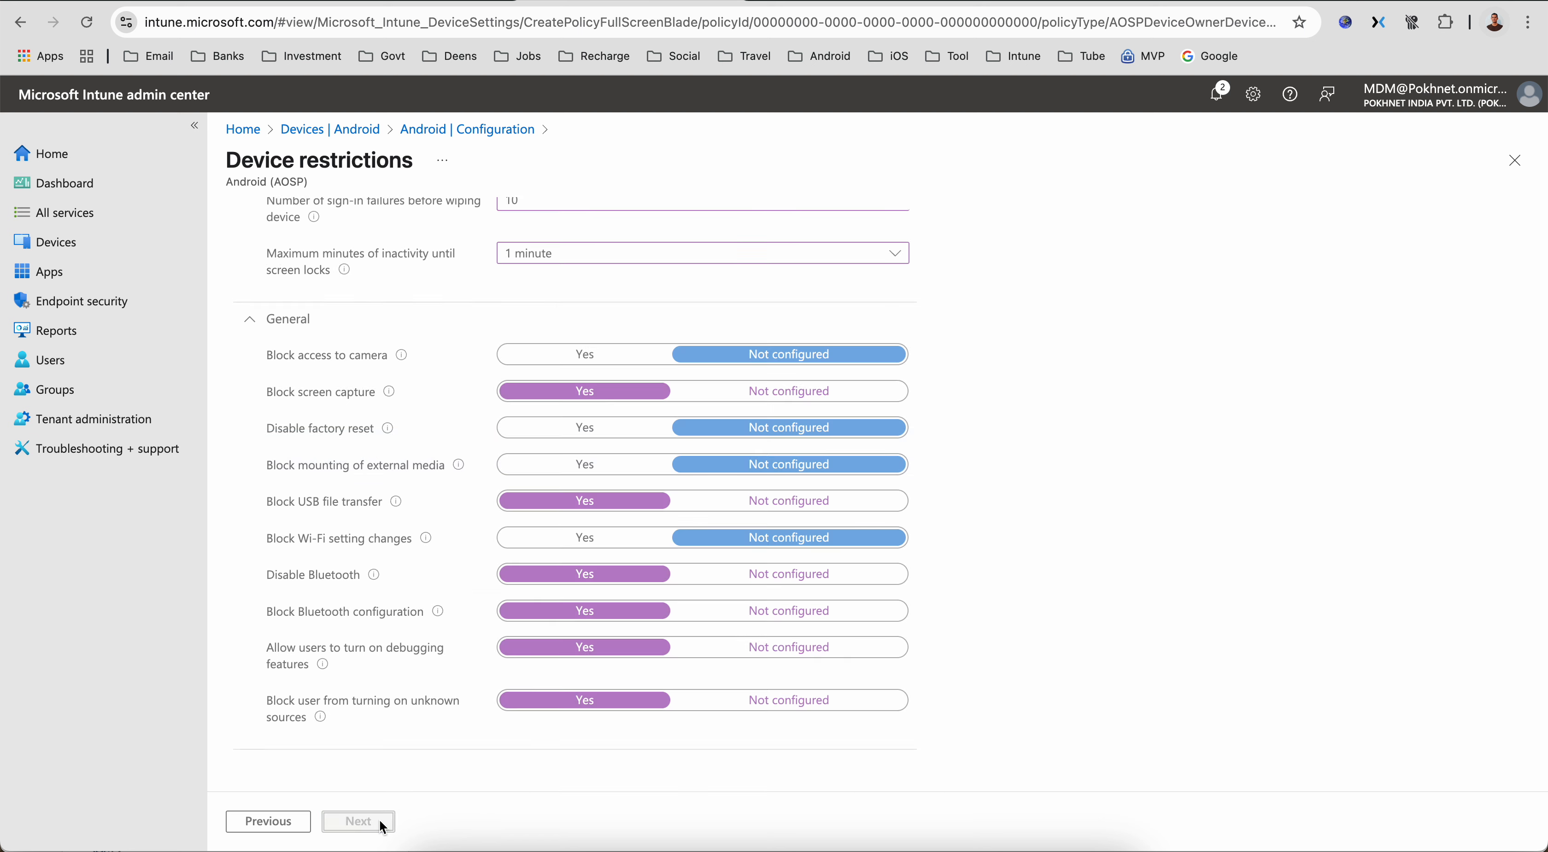
Step: Assign the device restrictions profile to all devices and create it
click(480, 300)
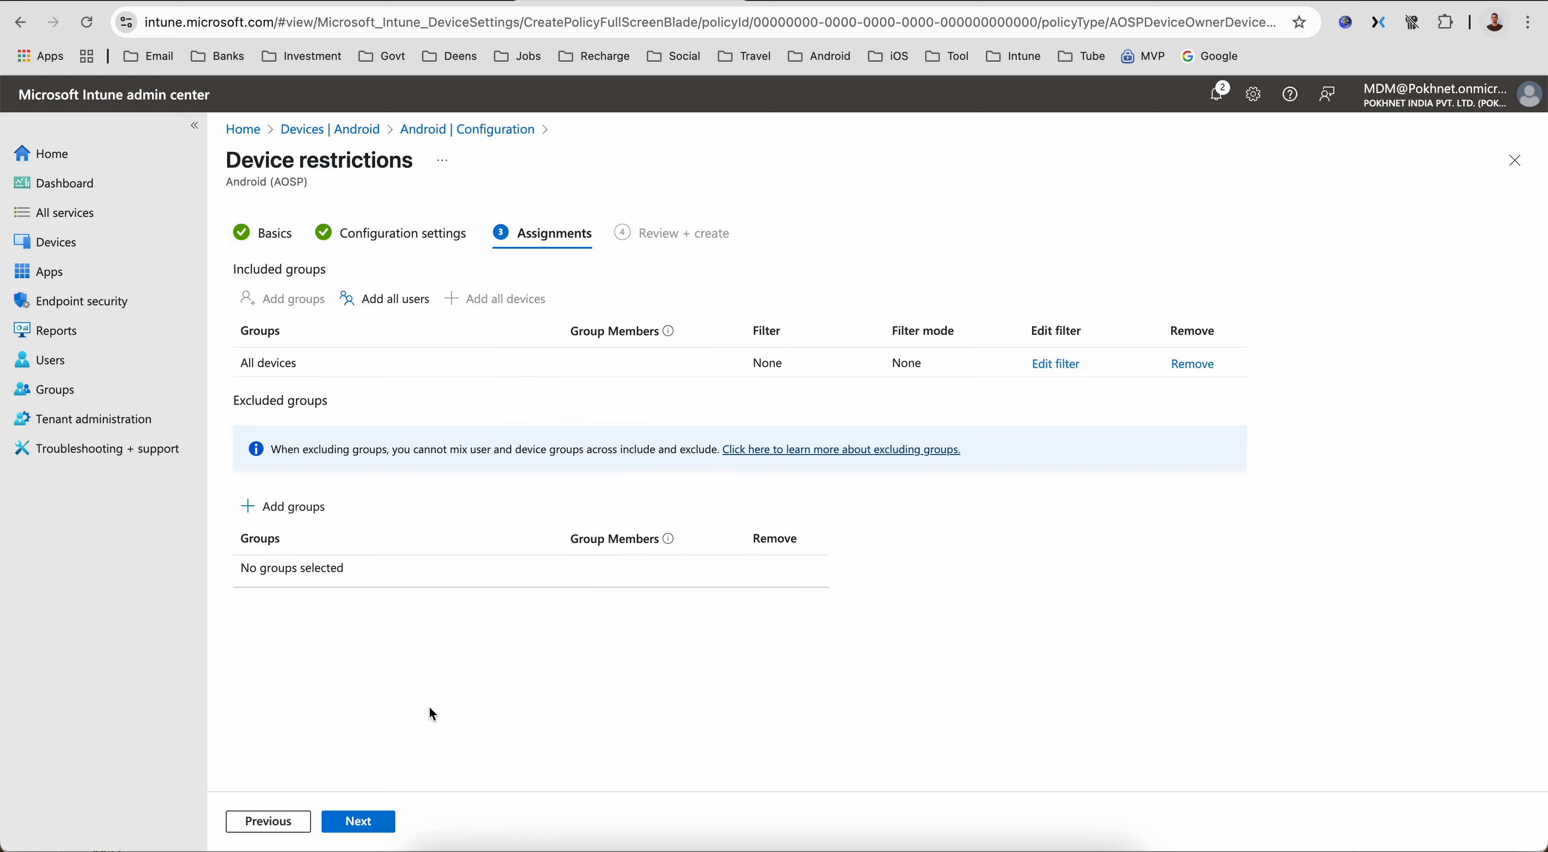
click(385, 824)
click(385, 825)
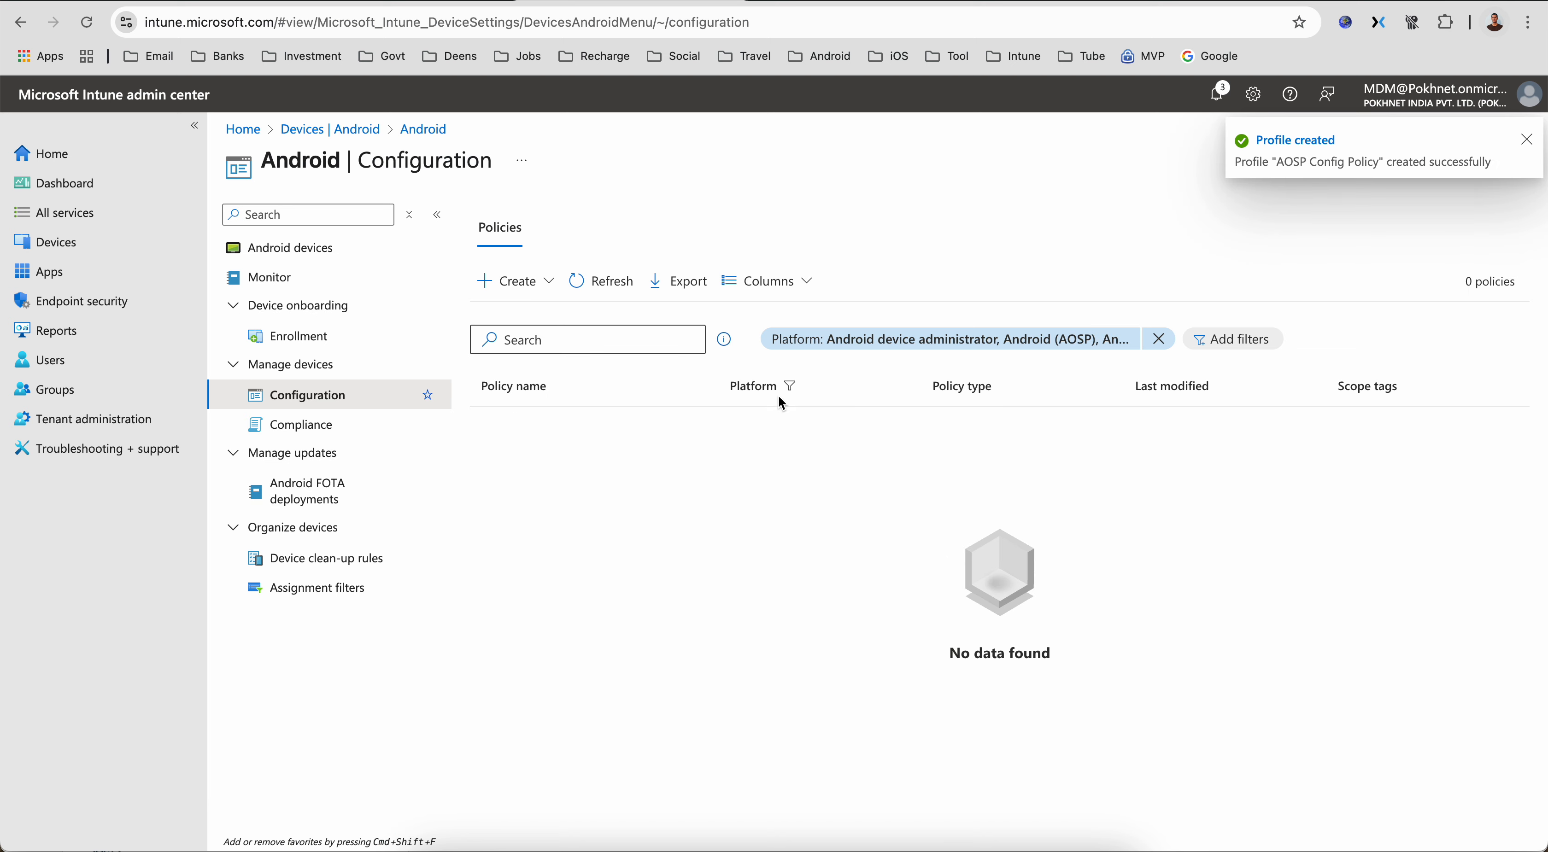
Step: Refresh the Android configuration policy list and review both the configuration and compliance policy lists
click(617, 286)
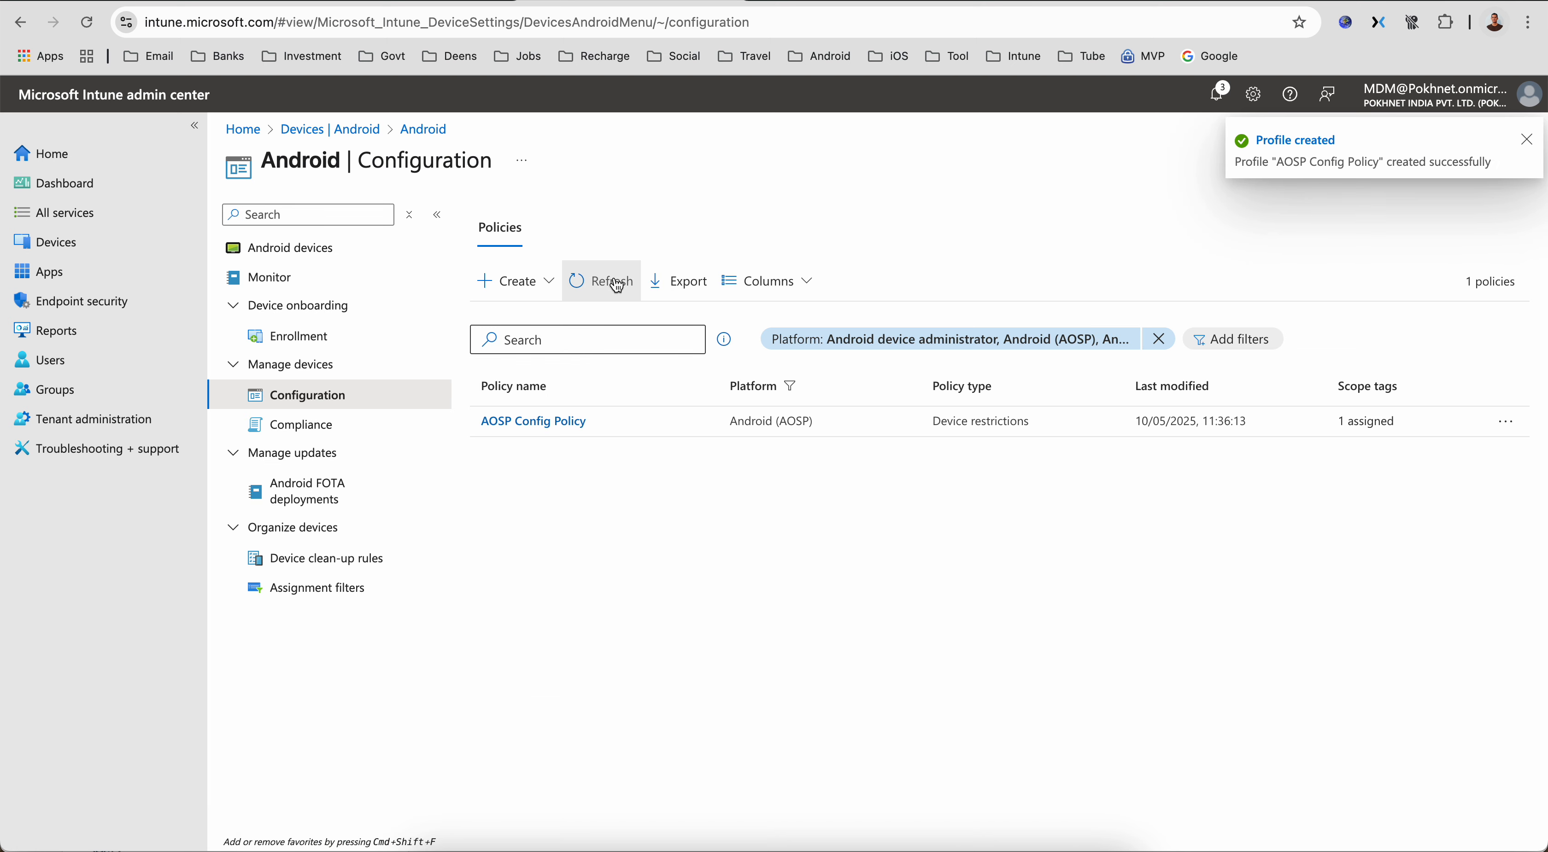
click(617, 286)
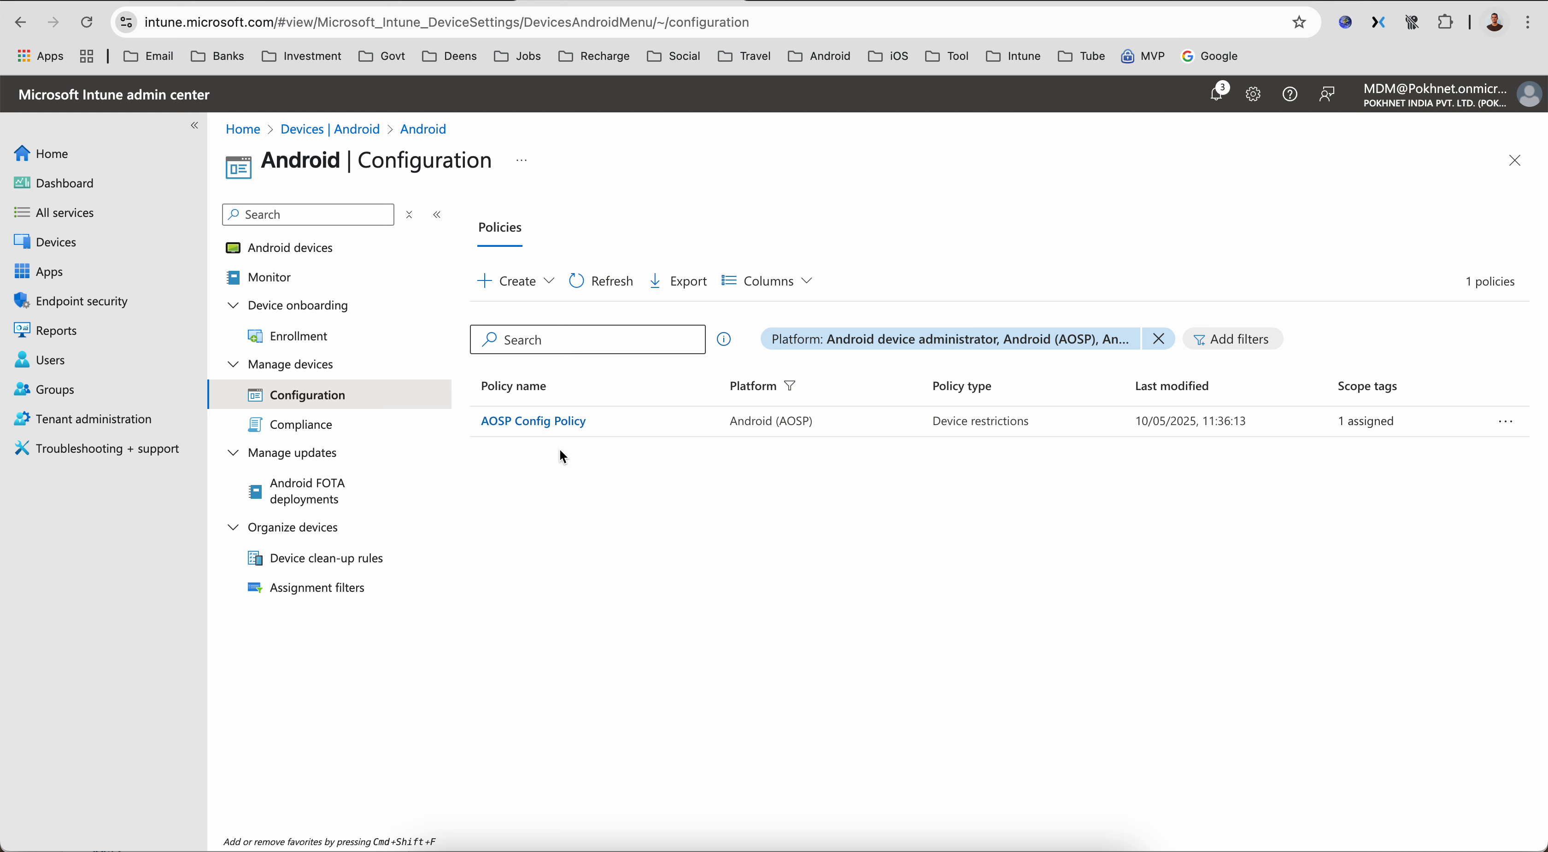
click(368, 422)
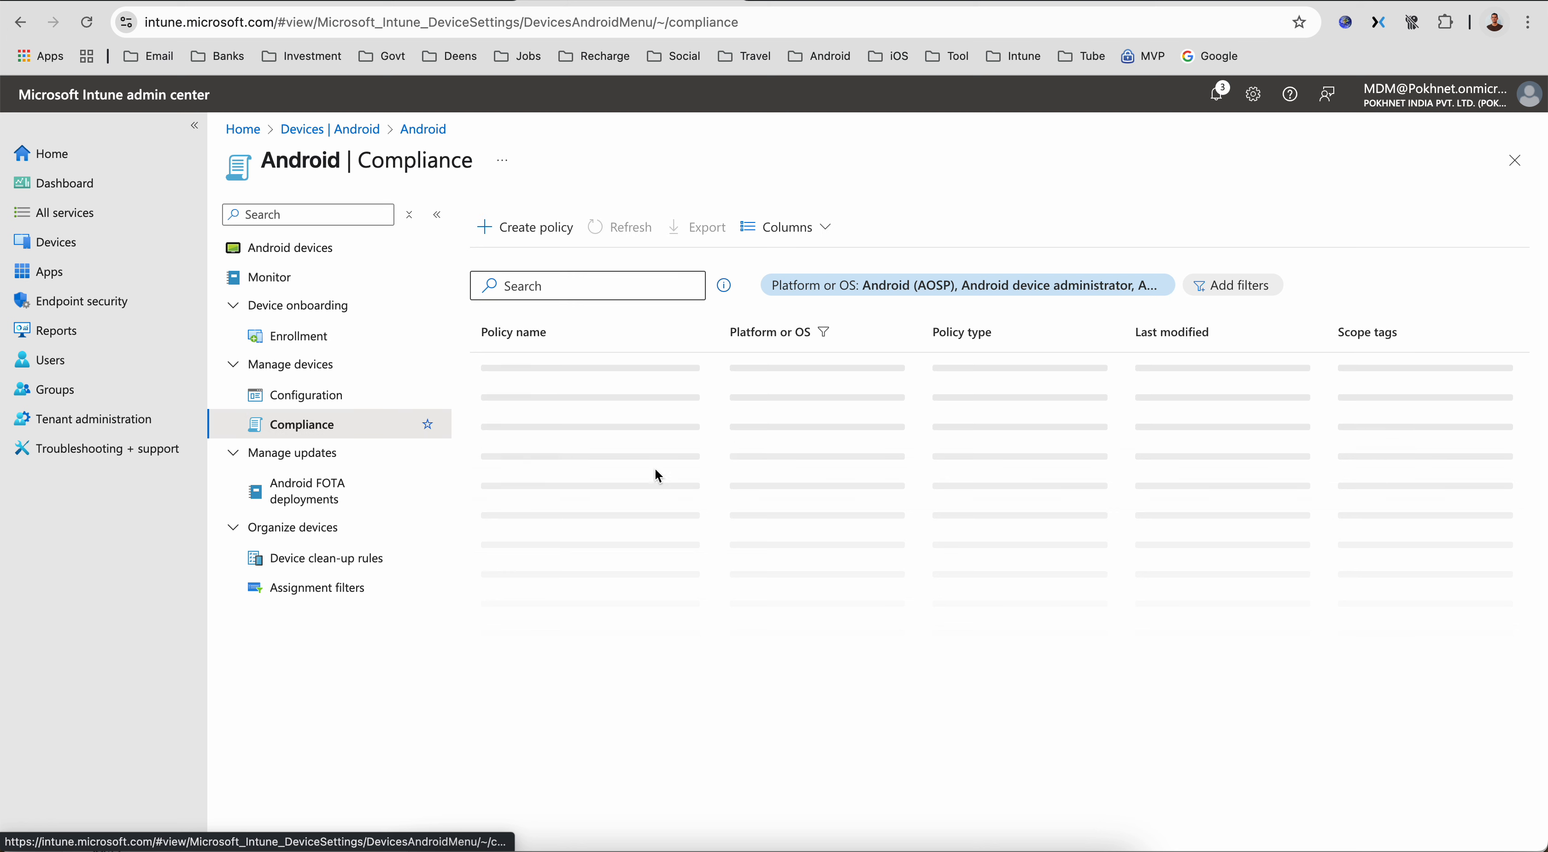
click(420, 395)
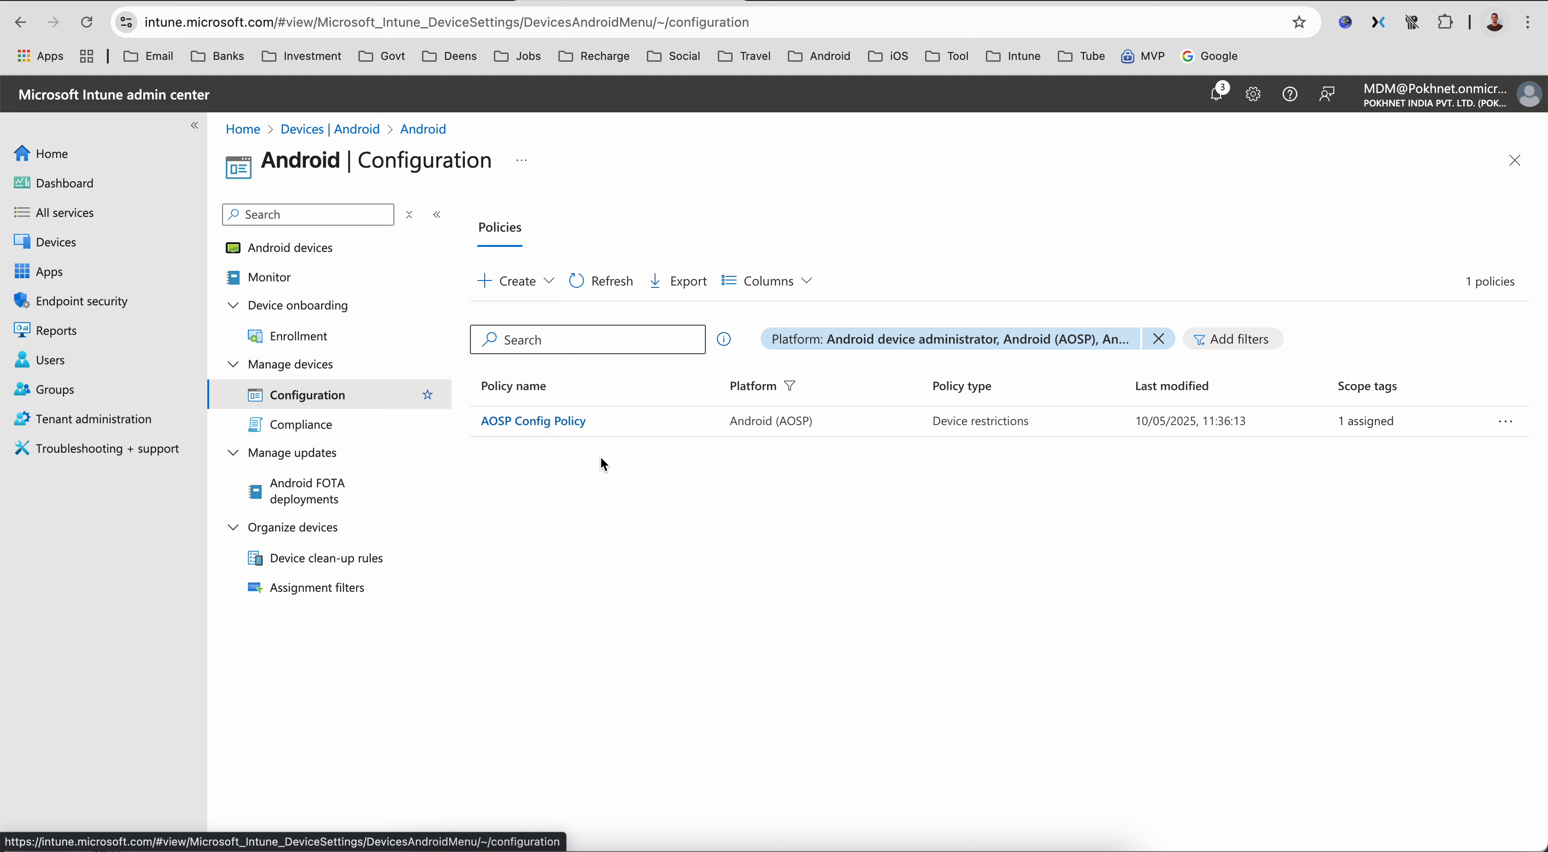
click(300, 424)
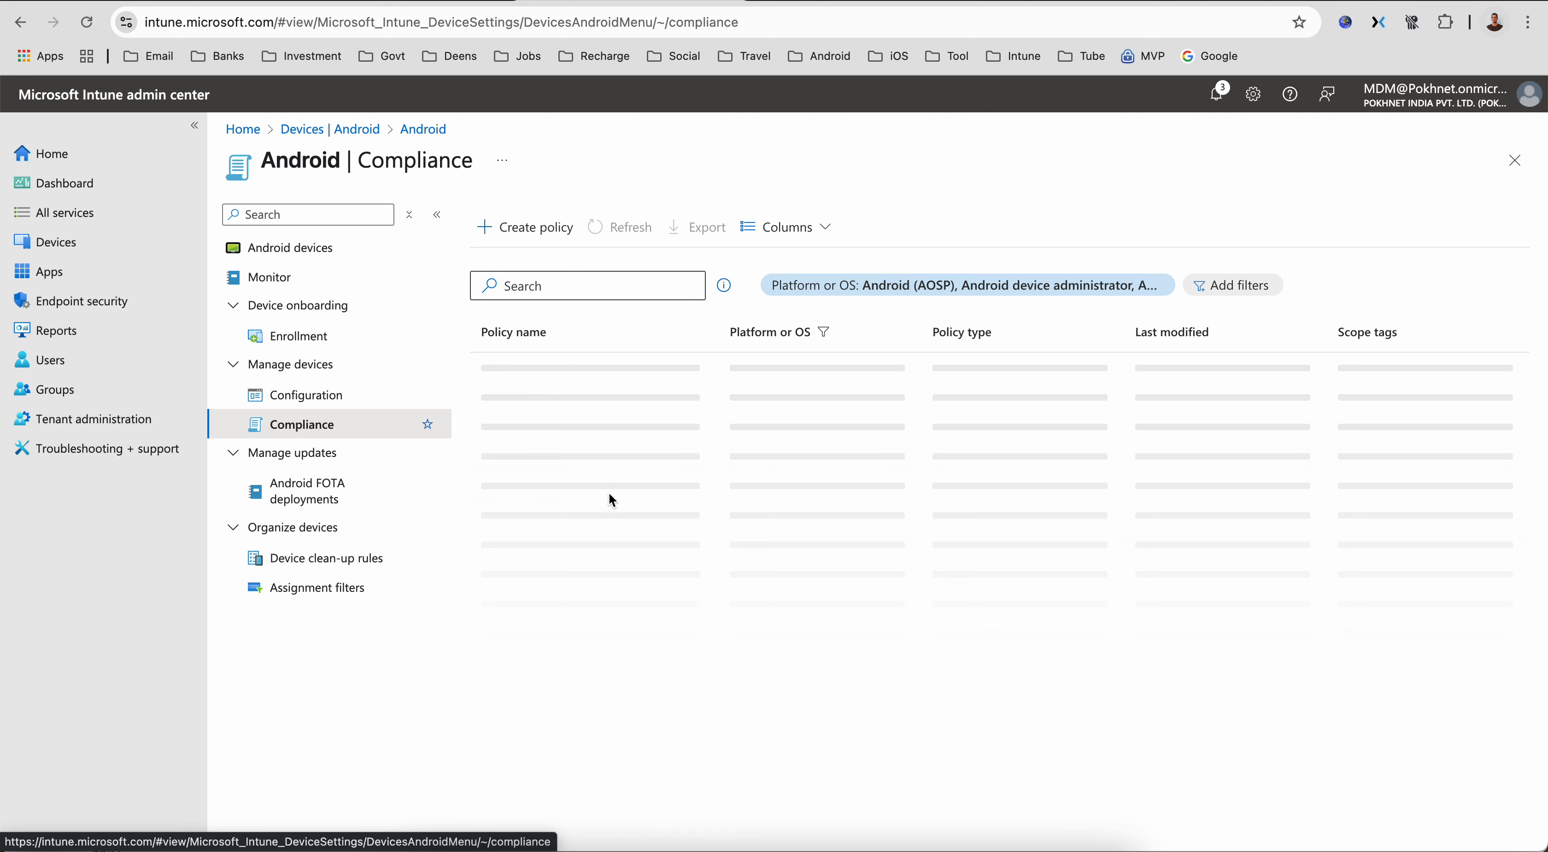